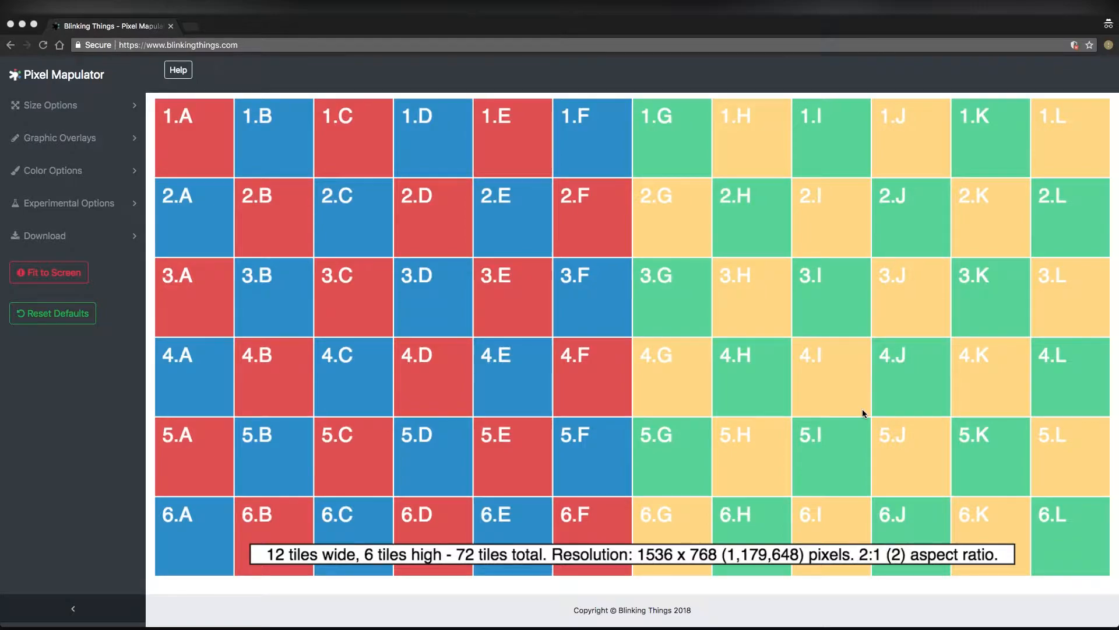
# Set the map size to 10 tiles wide and 3 tiles high
pyautogui.click(77, 108)
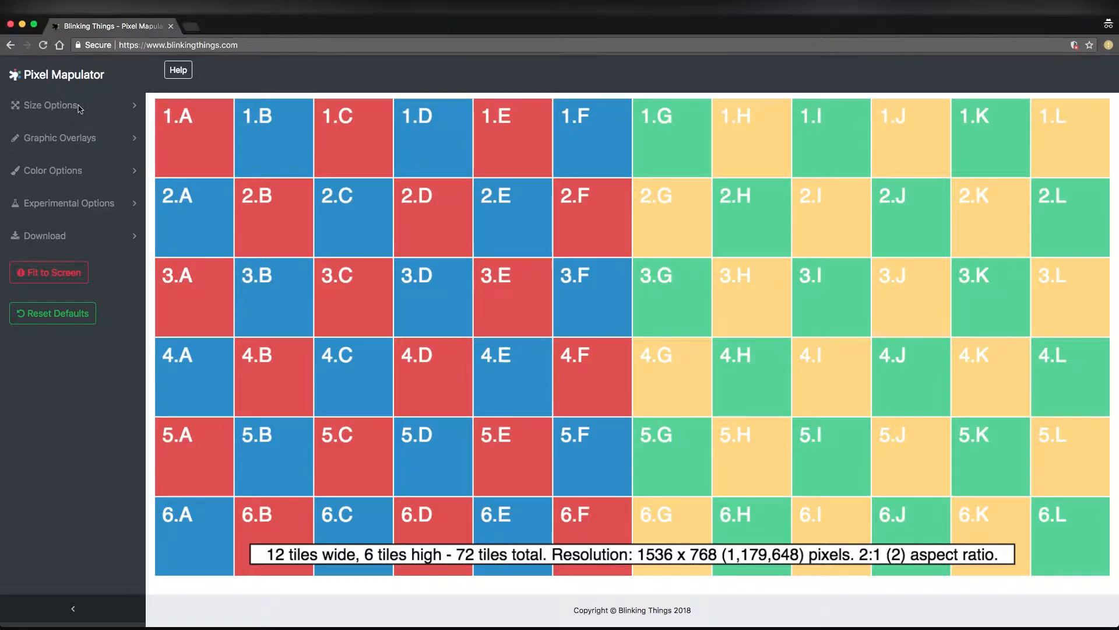
pyautogui.click(91, 145)
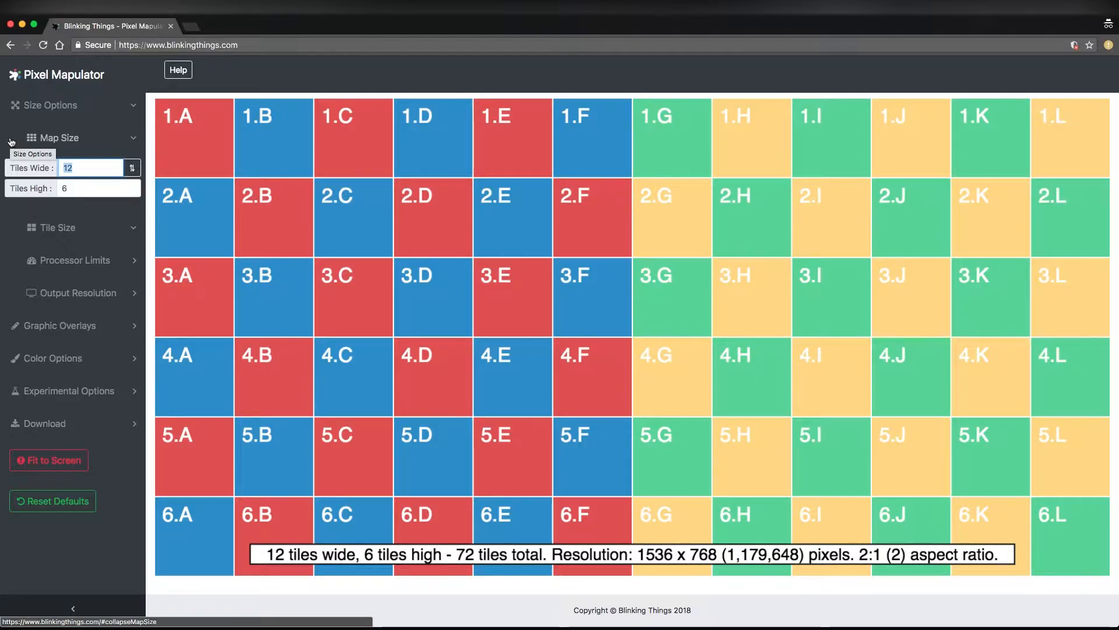
pyautogui.write('10')
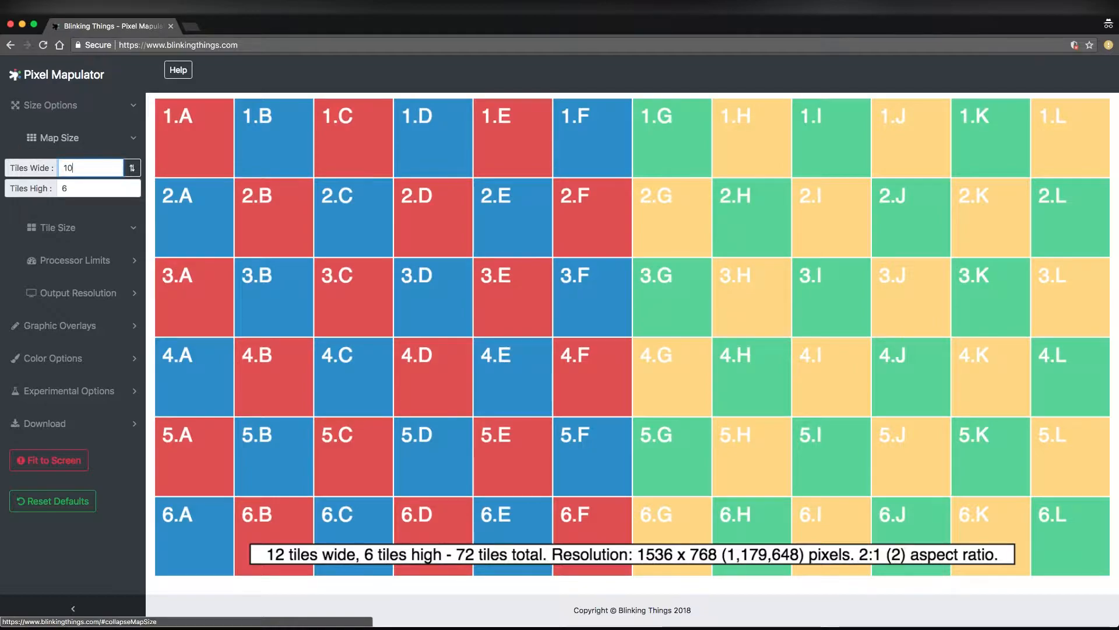
pyautogui.press('Tab')
pyautogui.write('3')
pyautogui.press('Tab')
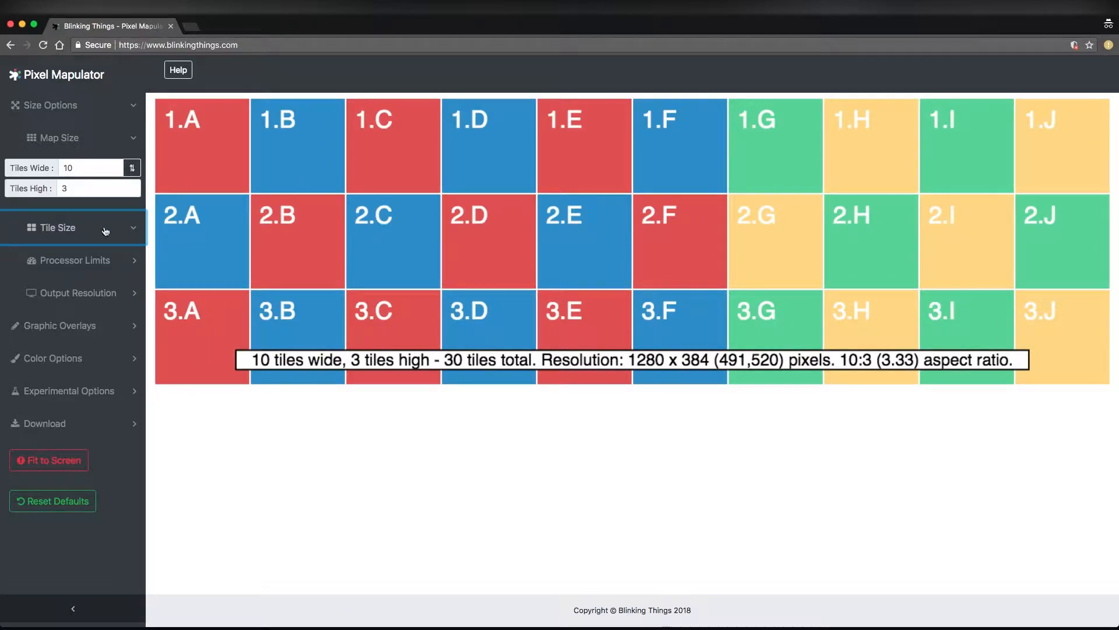
# Set the tile size's pixel height to 256
pyautogui.click(73, 151)
pyautogui.click(82, 184)
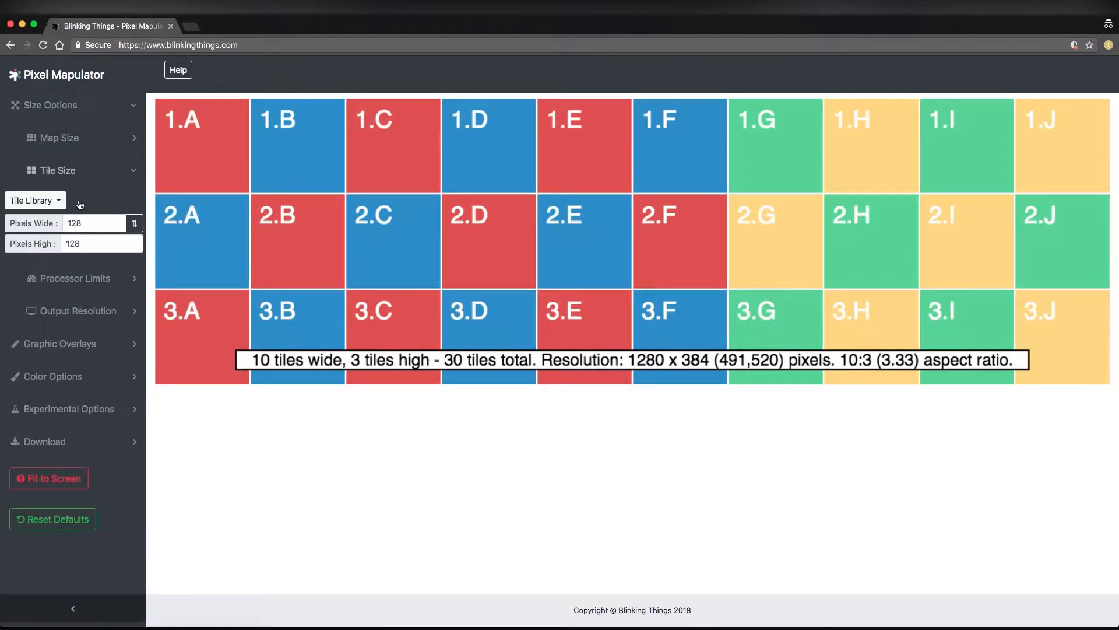
pyautogui.click(78, 224)
pyautogui.moveTo(86, 243); pyautogui.dragTo(64, 240)
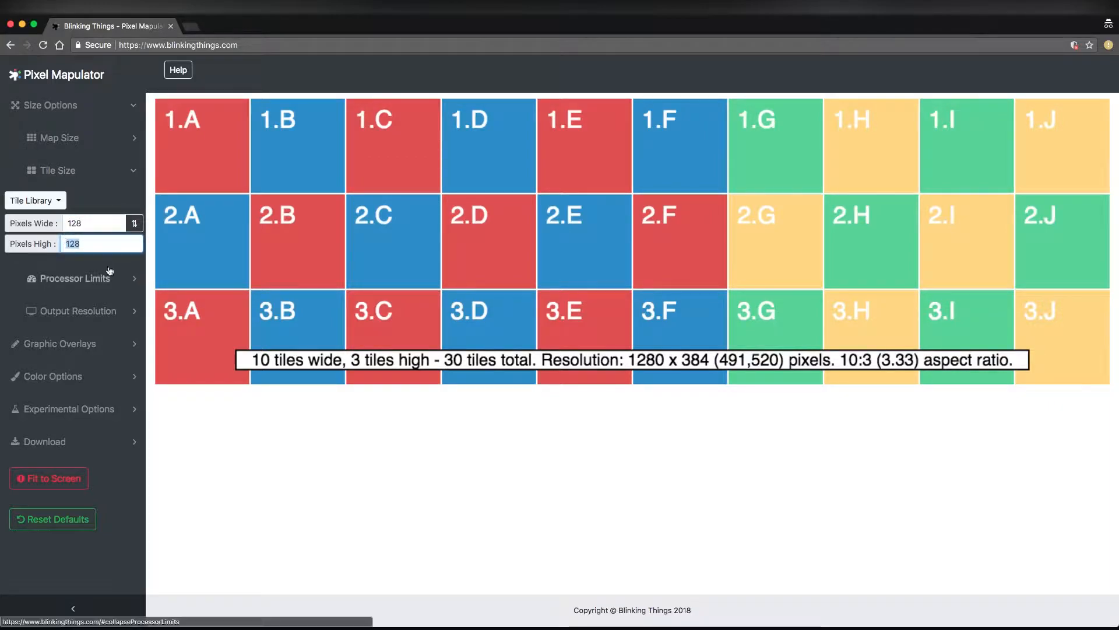
pyautogui.write('256')
pyautogui.press('Tab')
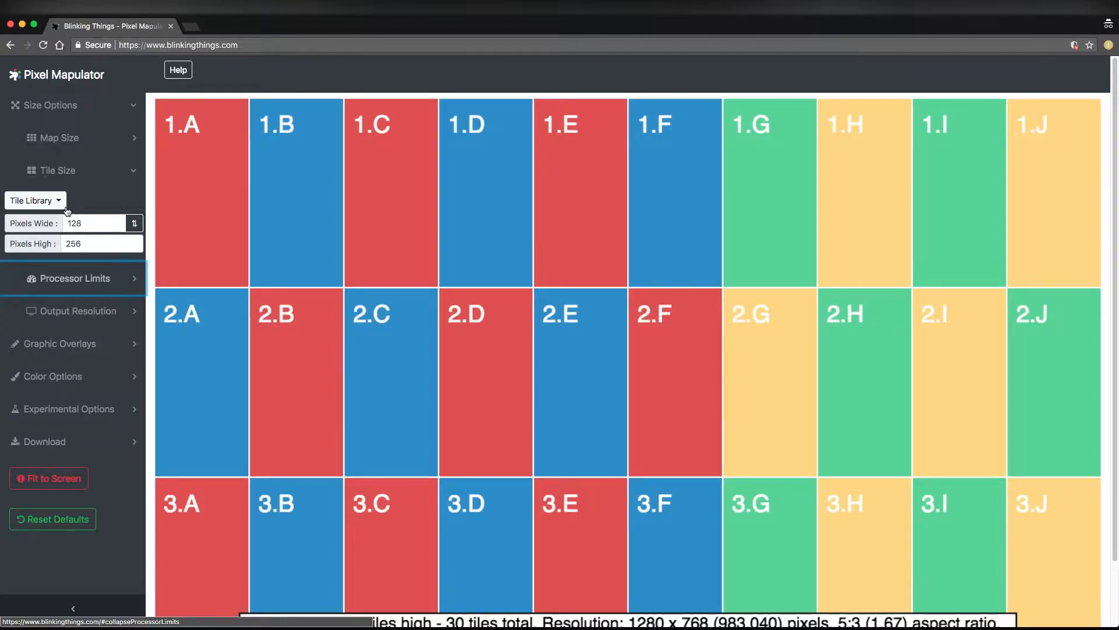
# Swap the tile's pixel width and height to make each tile 256 wide by 128 high
pyautogui.moveTo(82, 243); pyautogui.dragTo(68, 239)
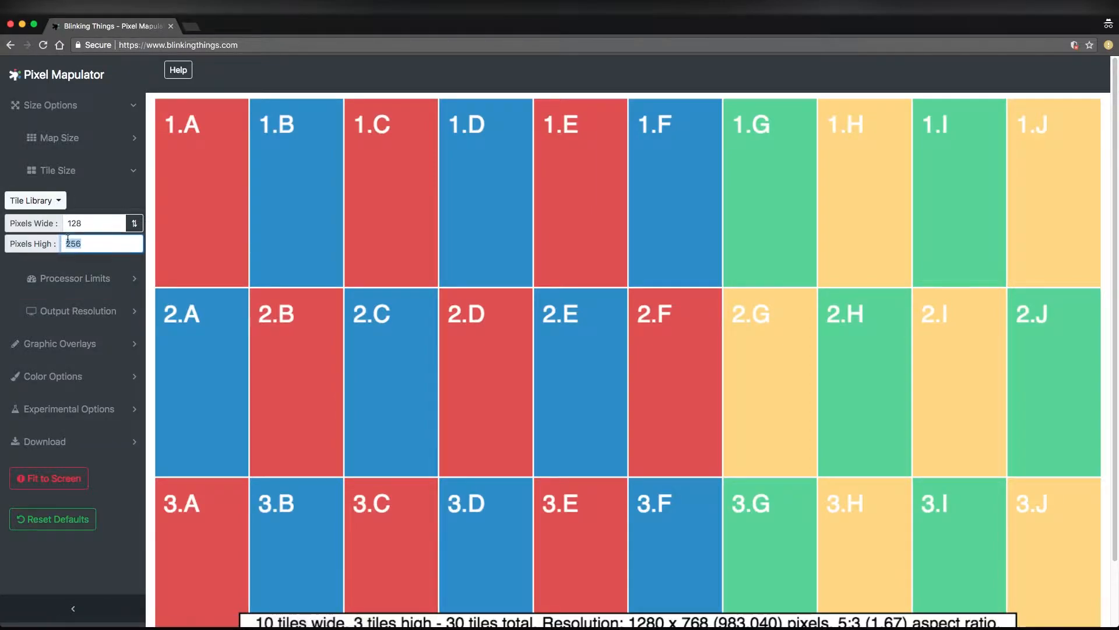
pyautogui.click(134, 224)
pyautogui.click(132, 224)
pyautogui.click(132, 224)
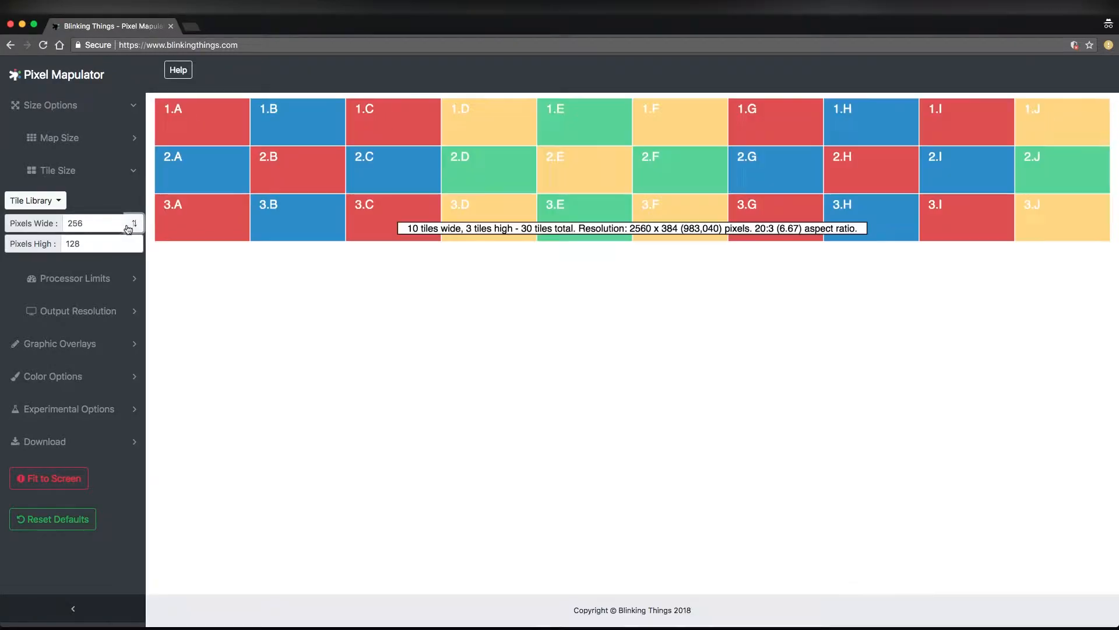
# Apply the ROE CB 5 tile preset of 104 x 208 pixels from the tile library
pyautogui.click(59, 202)
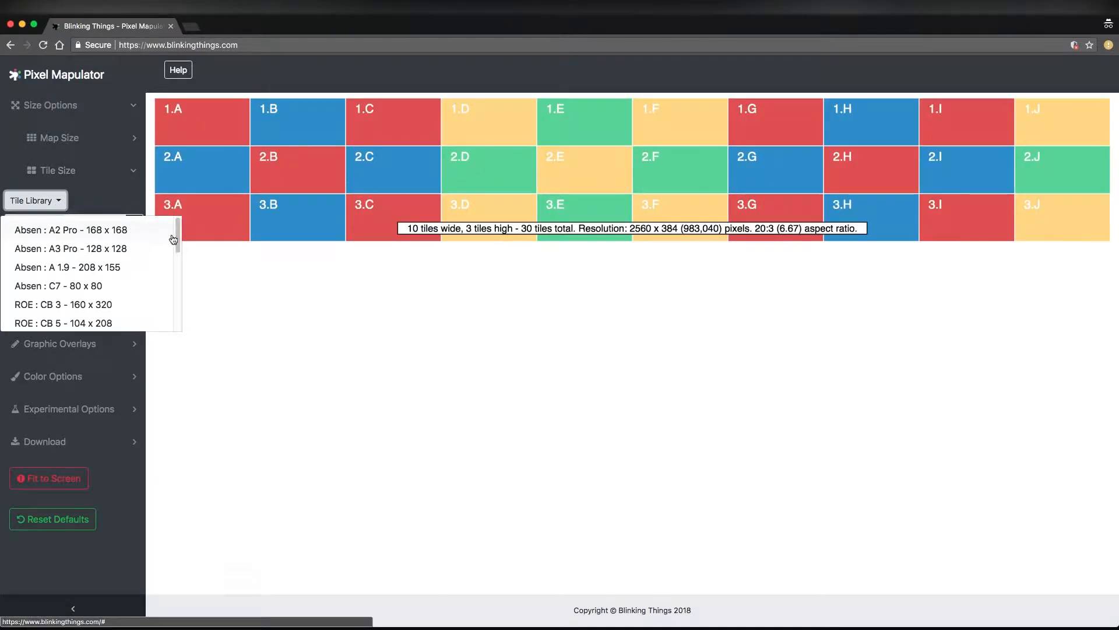
pyautogui.moveTo(174, 239)
pyautogui.mouseDown()
pyautogui.moveTo(179, 315)
pyautogui.moveTo(178, 229)
pyautogui.moveTo(179, 244)
pyautogui.mouseUp()
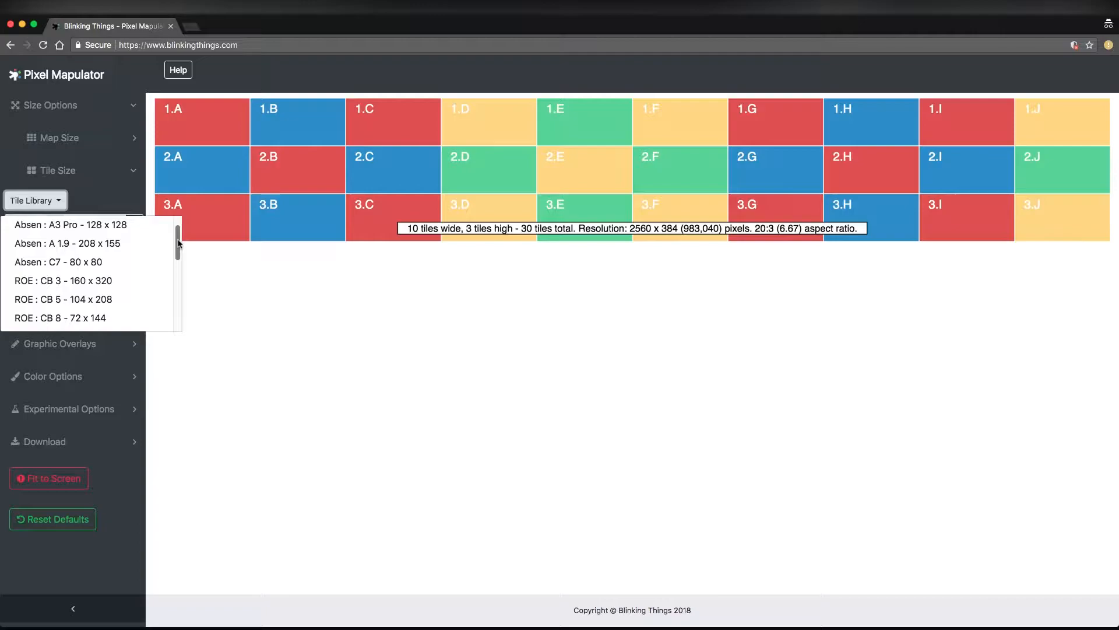
pyautogui.click(41, 209)
pyautogui.click(42, 208)
pyautogui.scroll(-1, 175, 239)
pyautogui.click(122, 279)
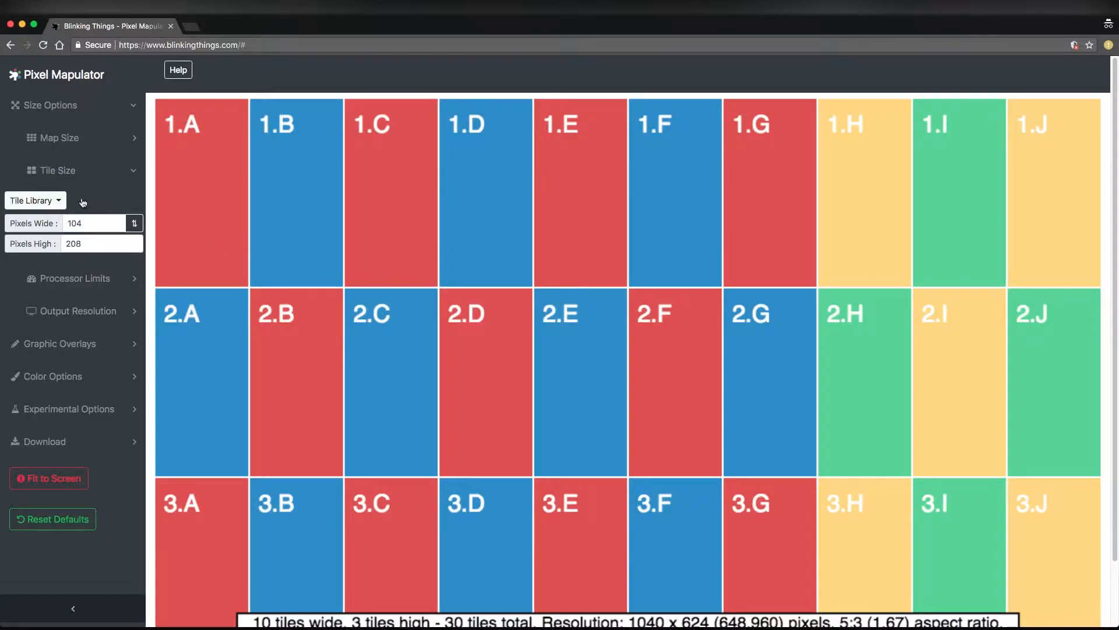
# Browse the tile models offered in the tile library, then close the tile size settings
pyautogui.click(58, 200)
pyautogui.moveTo(178, 243)
pyautogui.mouseDown()
pyautogui.moveTo(179, 292)
pyautogui.moveTo(181, 233)
pyautogui.mouseUp()
pyautogui.scroll(-8, 169, 268)
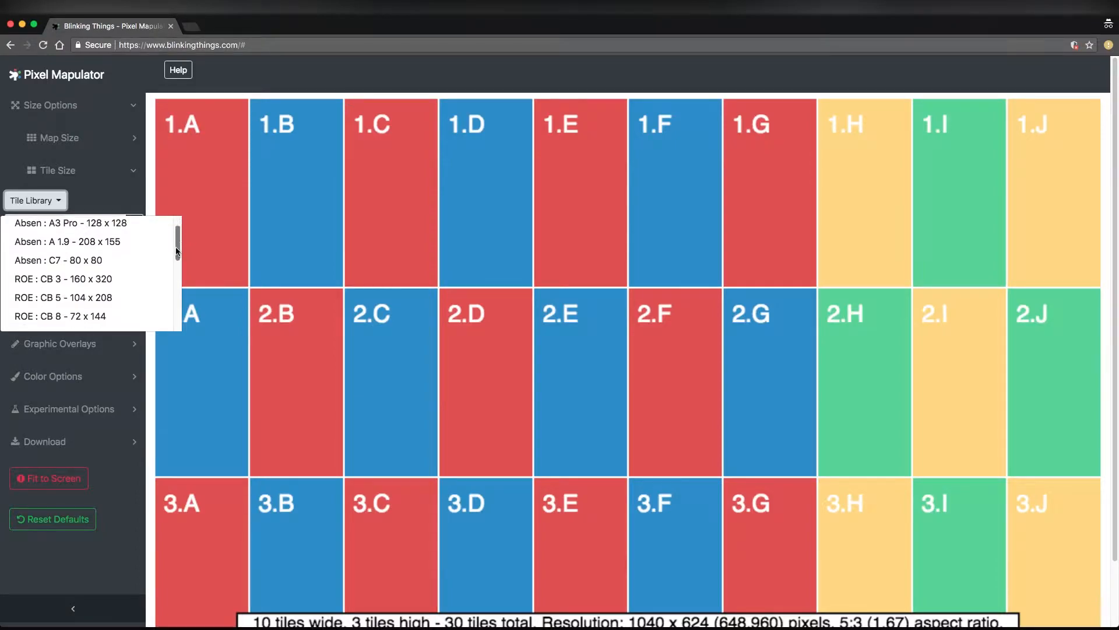
pyautogui.scroll(8, 168, 314)
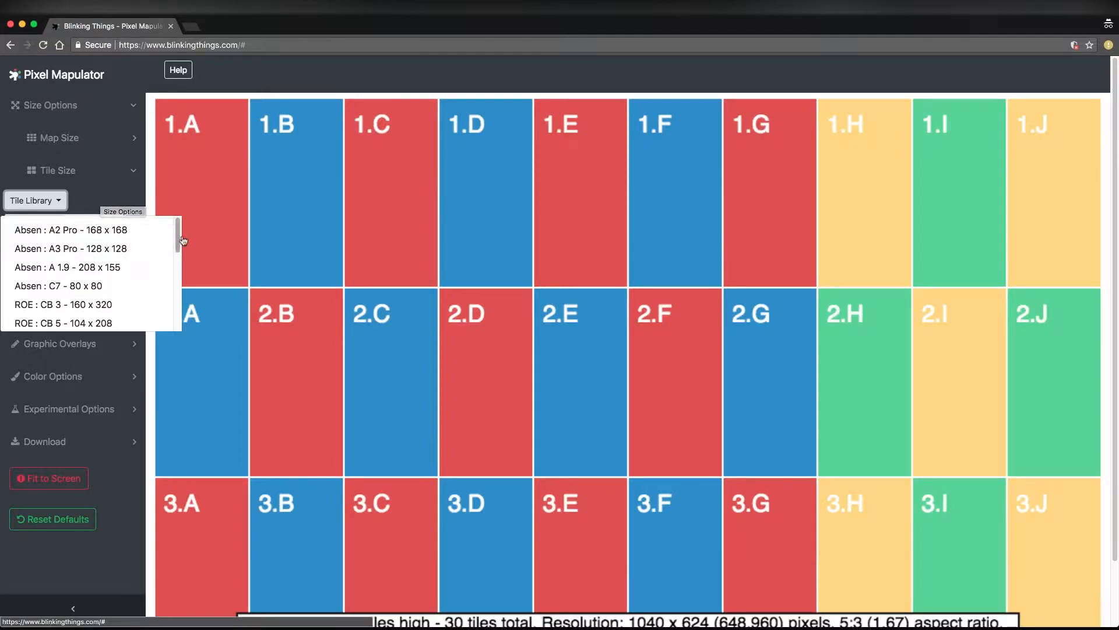
pyautogui.click(88, 200)
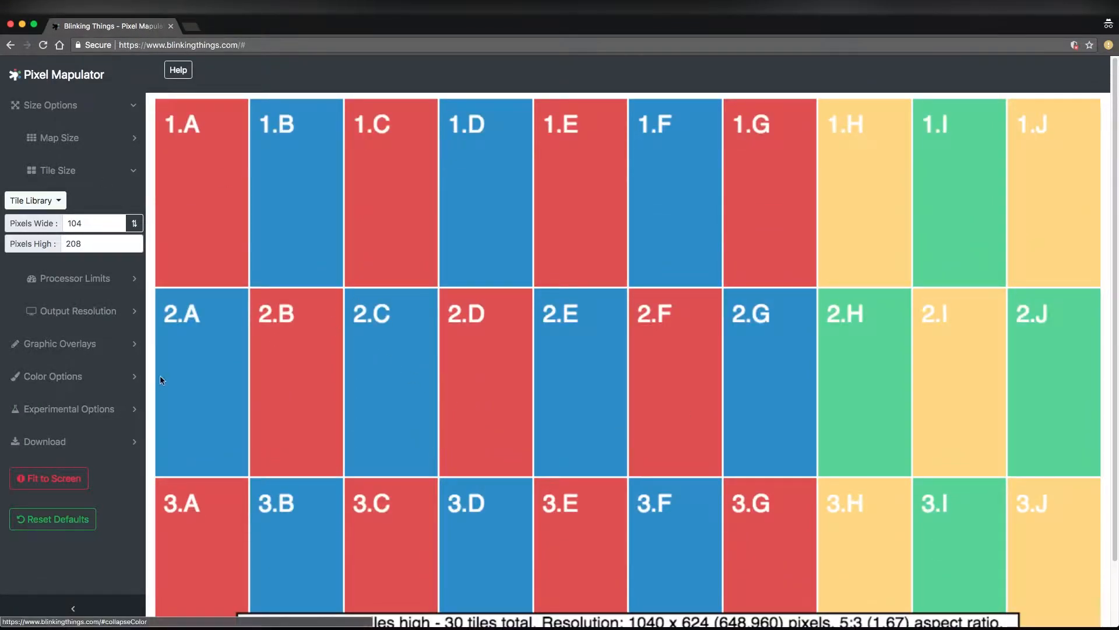
pyautogui.click(20, 200)
pyautogui.click(111, 172)
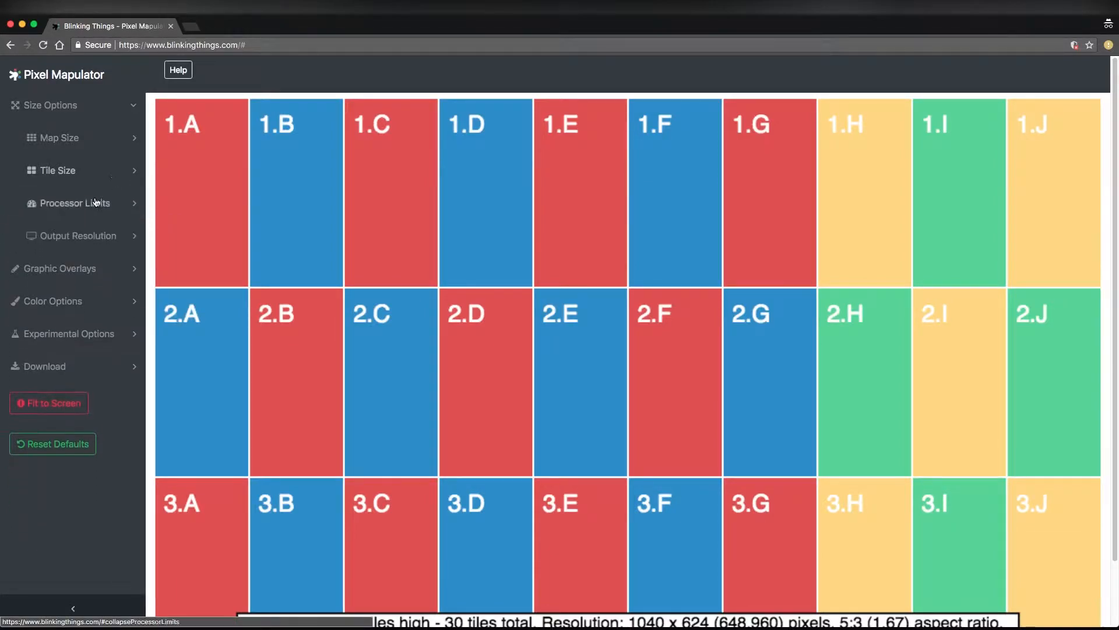
# Set the processor limits to the 4096x2160 preset
pyautogui.click(96, 207)
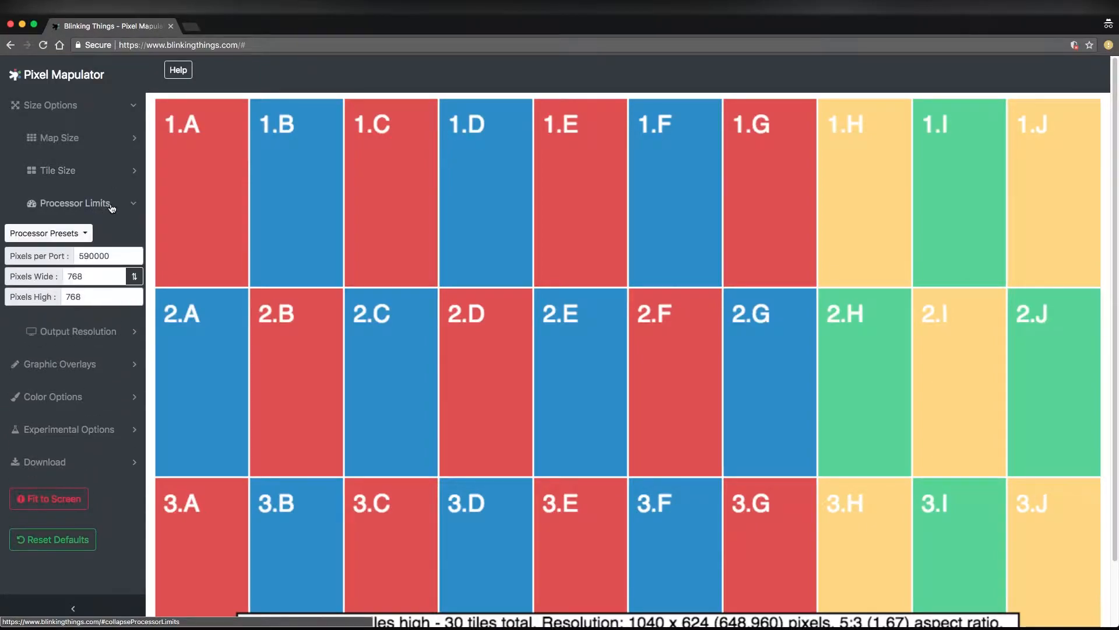
pyautogui.click(47, 232)
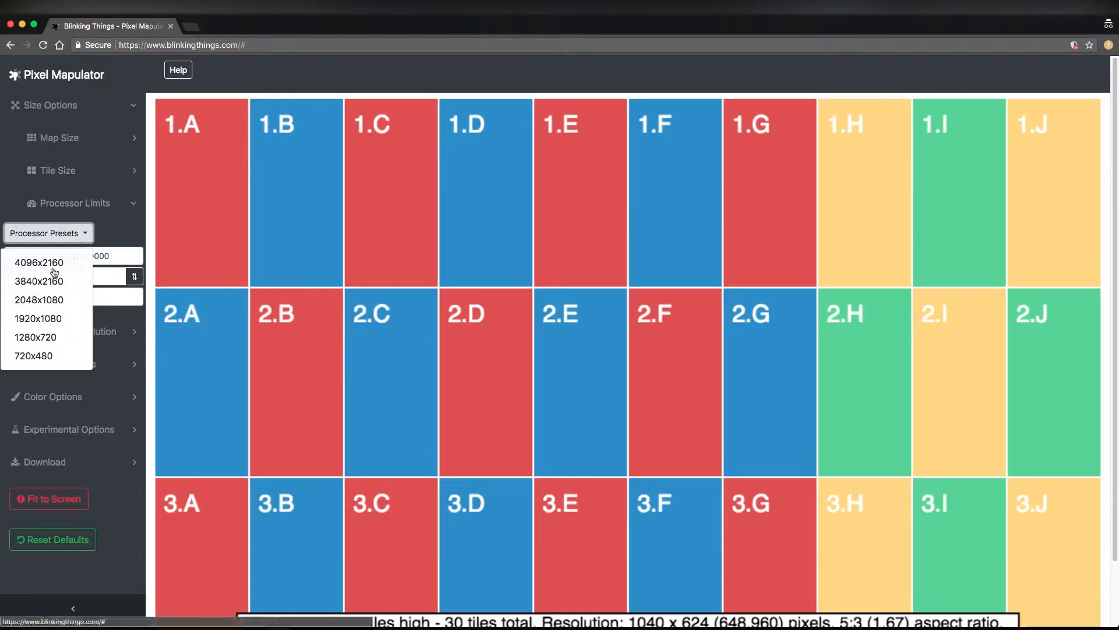
pyautogui.click(70, 260)
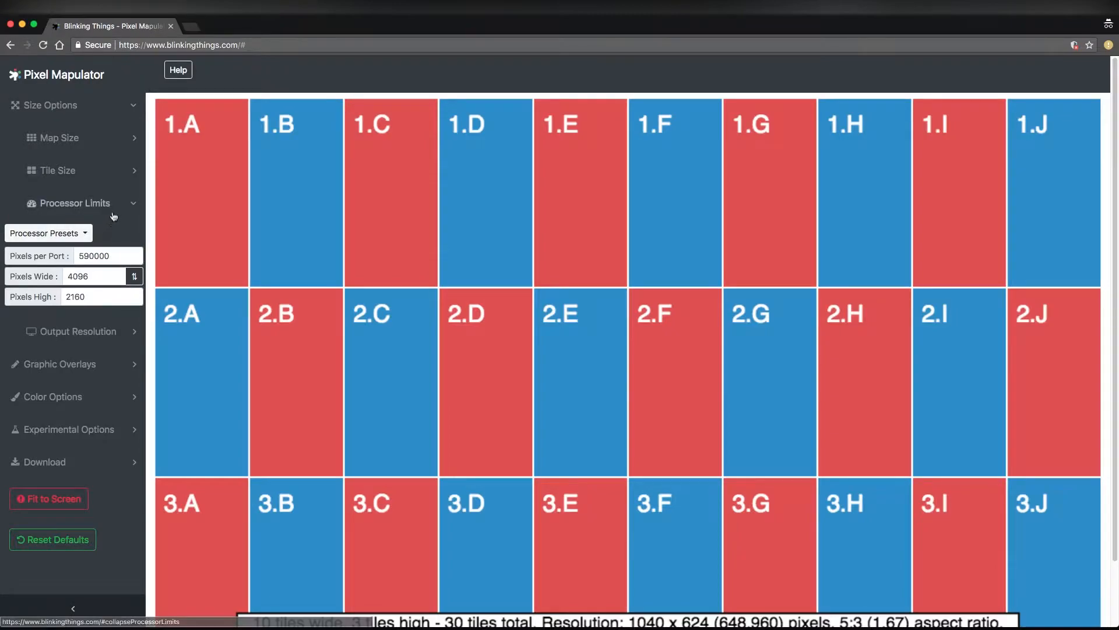
pyautogui.click(115, 211)
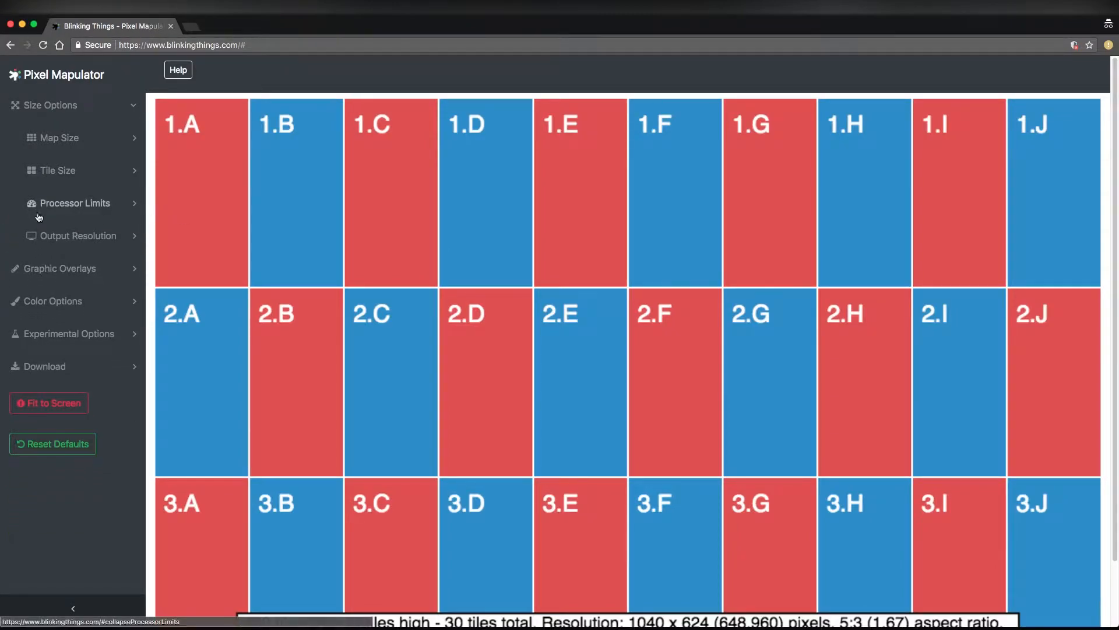
# Examine the output resolution's presets and its pixel width and height against the full map
pyautogui.click(71, 245)
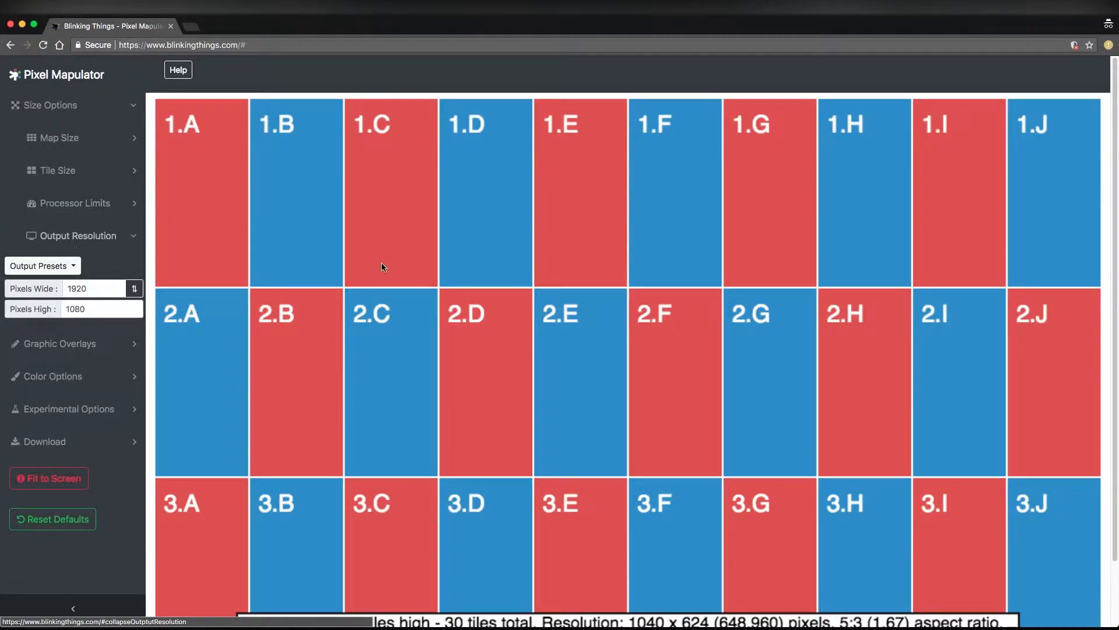
pyautogui.scroll(-2, 385, 262)
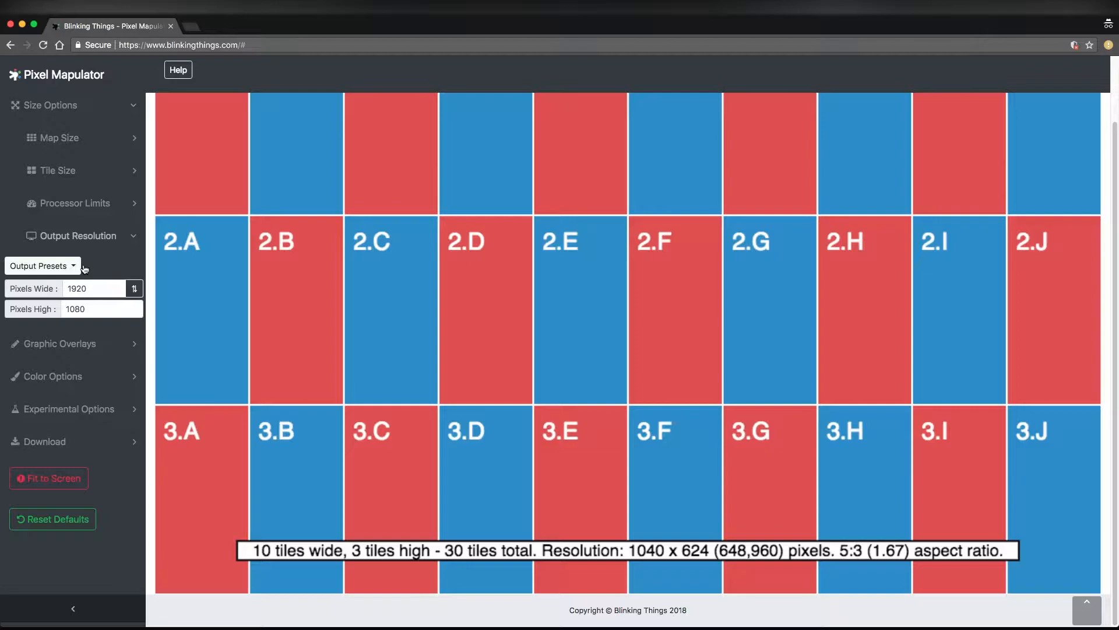
pyautogui.click(95, 240)
pyautogui.click(96, 240)
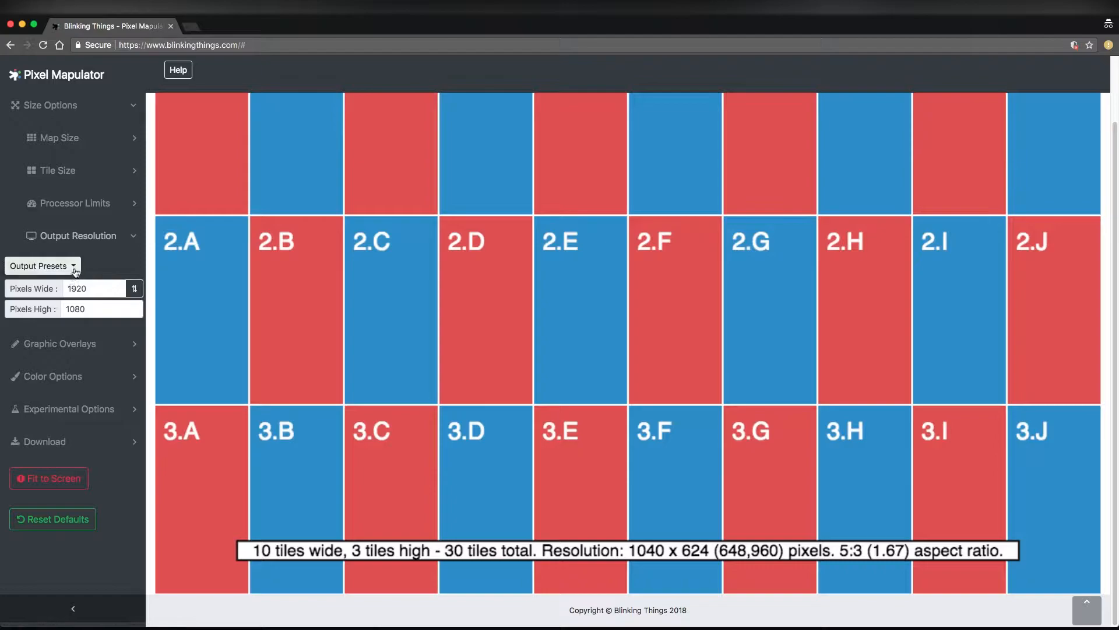
pyautogui.moveTo(93, 289); pyautogui.dragTo(67, 288)
pyautogui.click(68, 288)
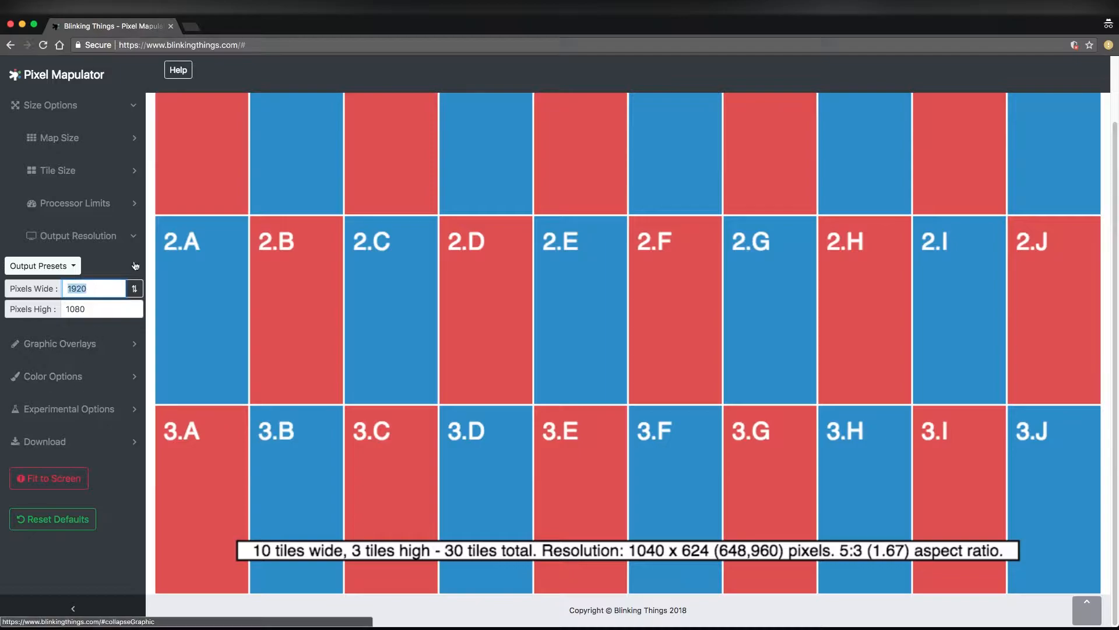
pyautogui.click(78, 236)
pyautogui.scroll(3, 325, 287)
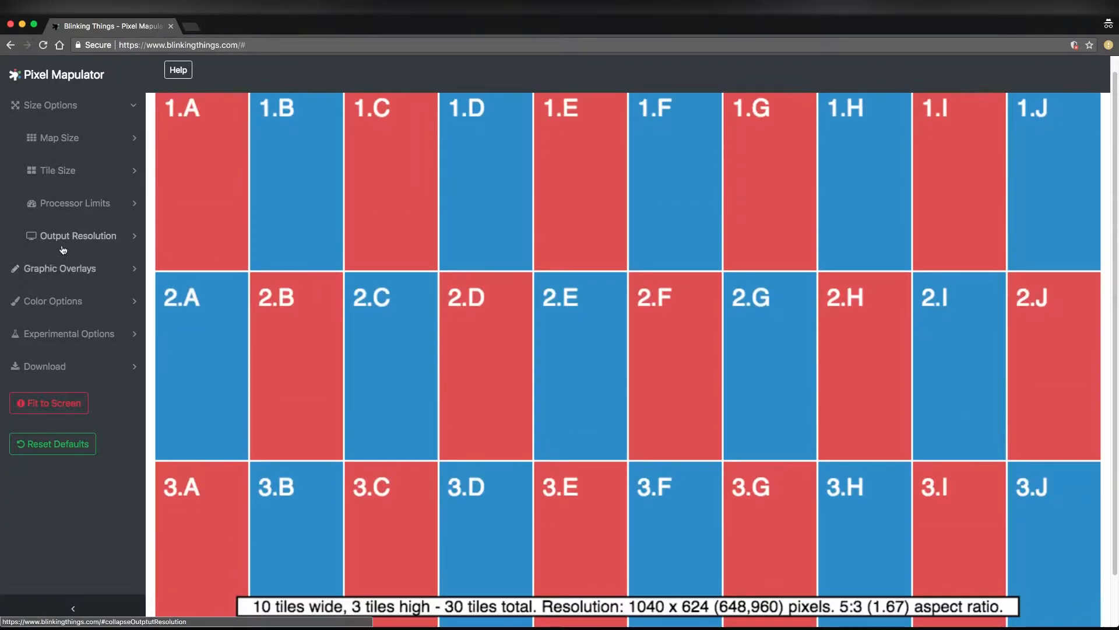
pyautogui.click(74, 236)
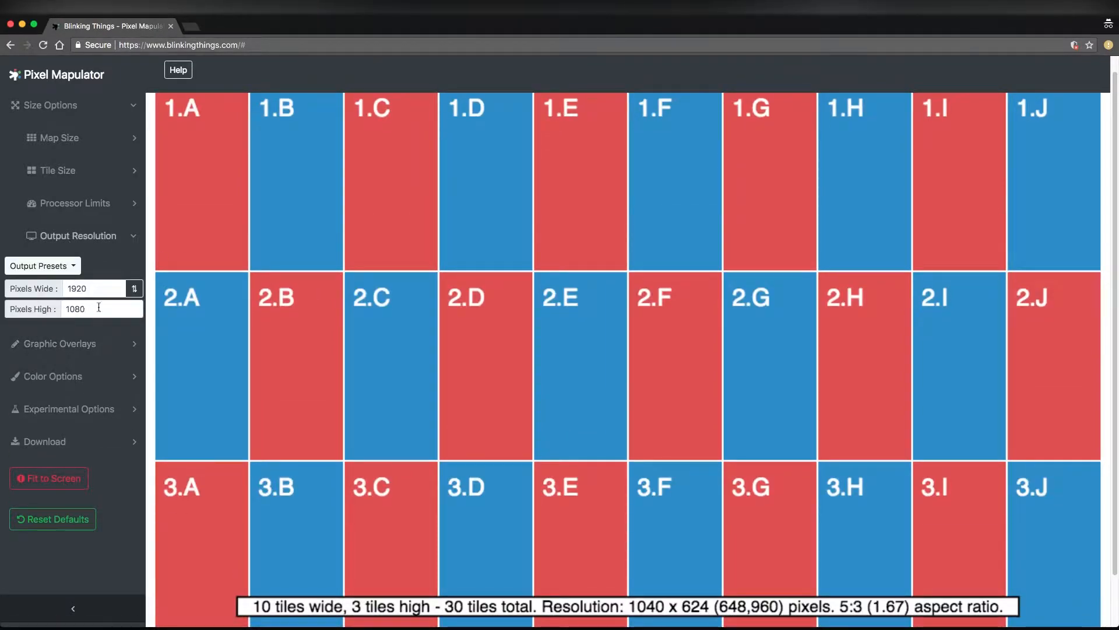
pyautogui.click(121, 243)
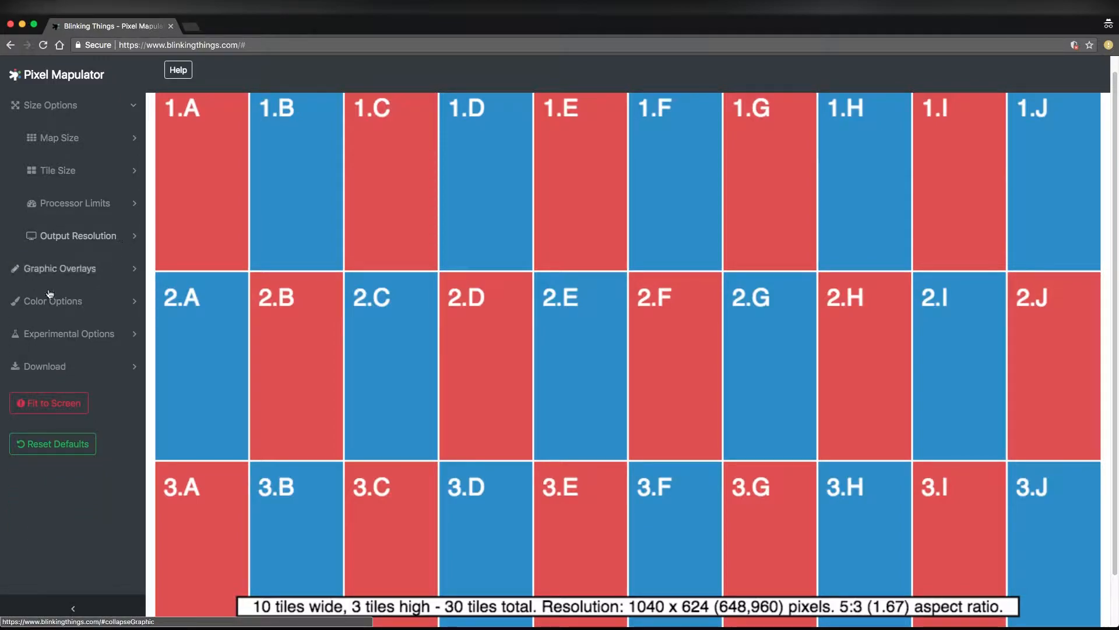
# Use the experimental view options to draw the map within the output, and inspect the whole output area
pyautogui.click(89, 107)
pyautogui.click(74, 204)
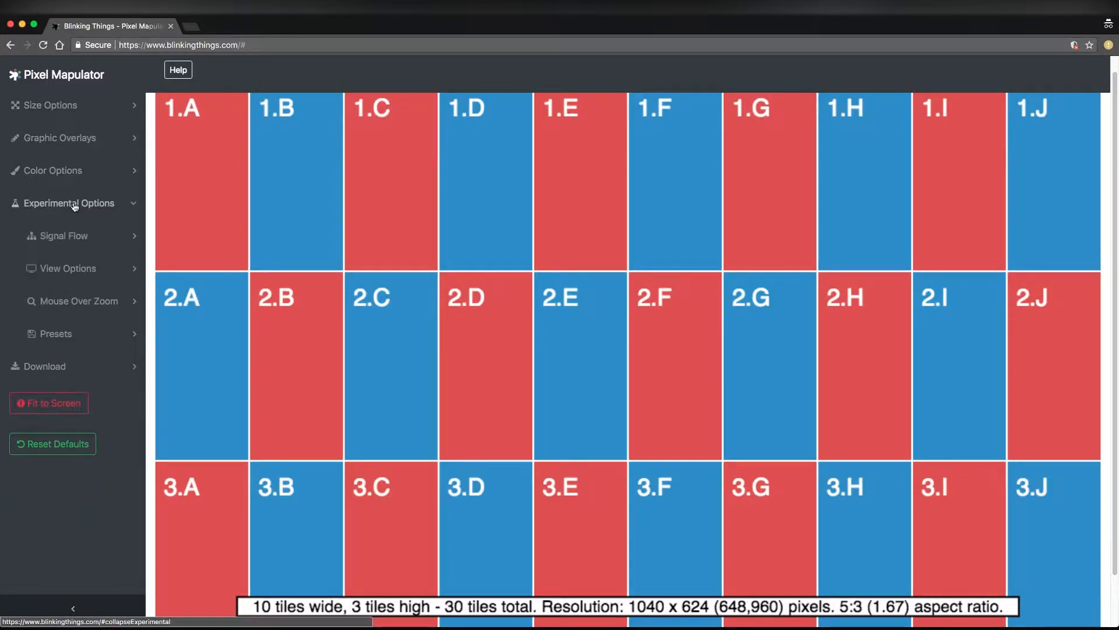
pyautogui.click(75, 274)
pyautogui.scroll(3, 260, 282)
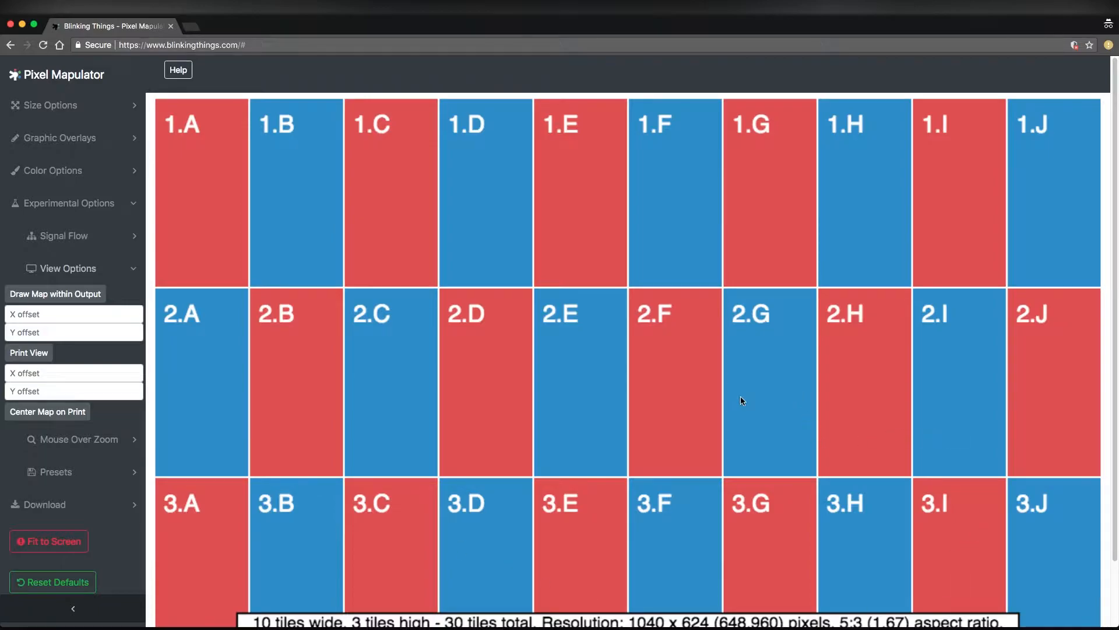
pyautogui.click(88, 294)
pyautogui.scroll(-1, 816, 400)
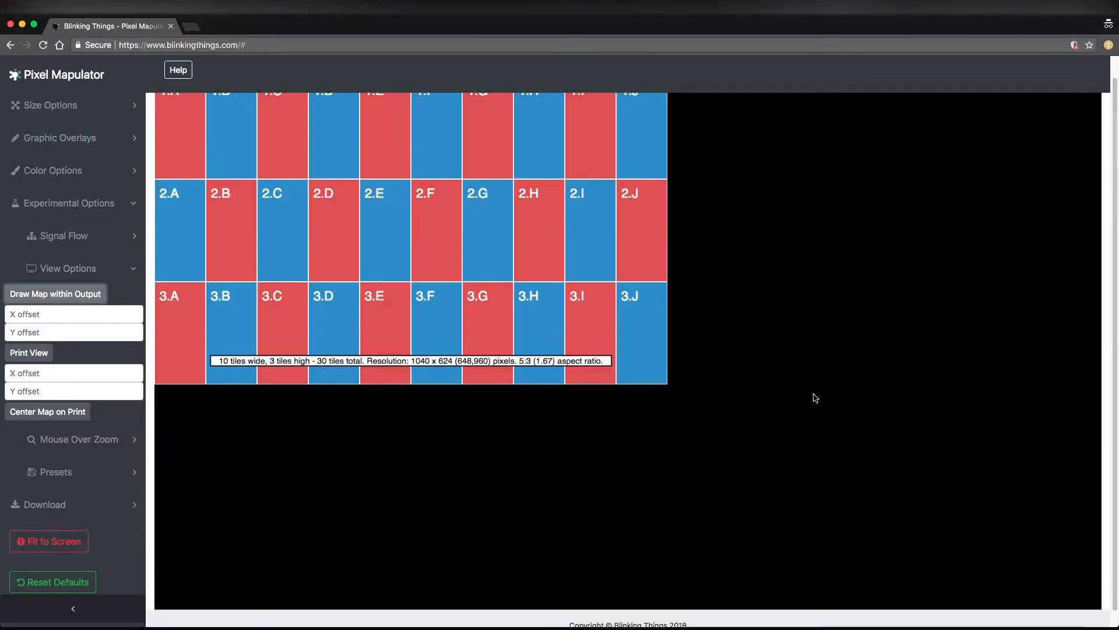
pyautogui.scroll(1, 817, 400)
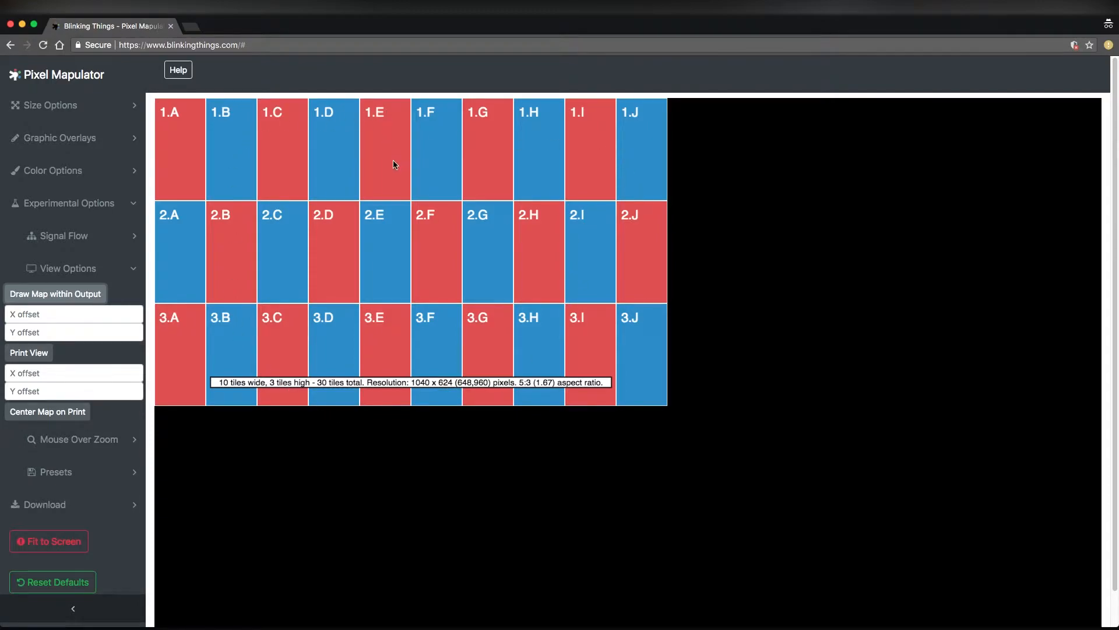
pyautogui.scroll(-2, 393, 163)
pyautogui.scroll(1, 672, 173)
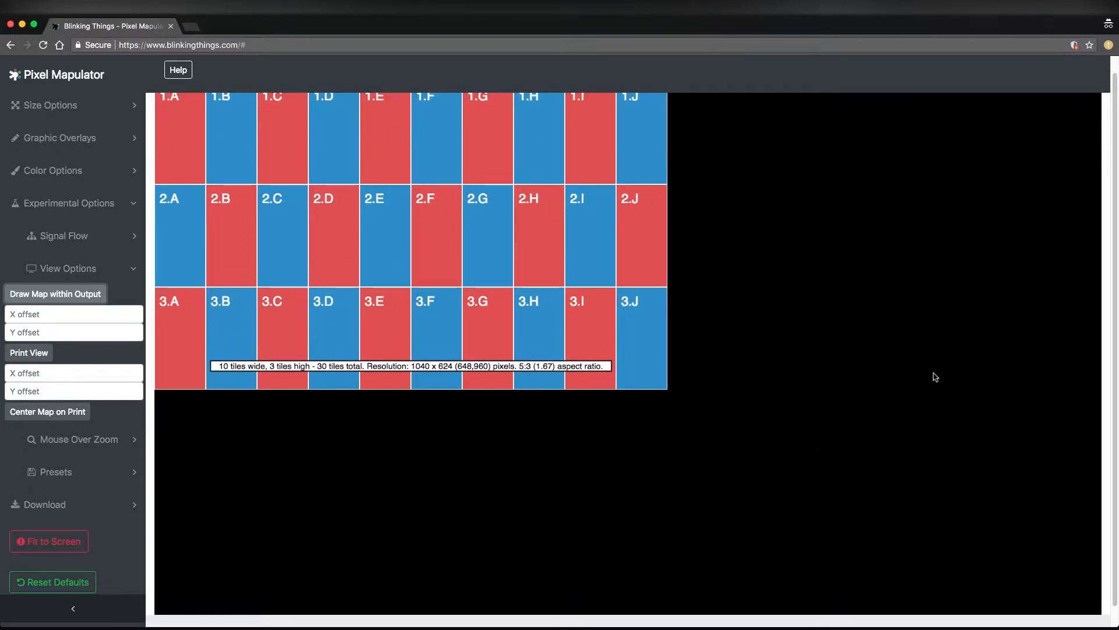
pyautogui.scroll(-1, 856, 445)
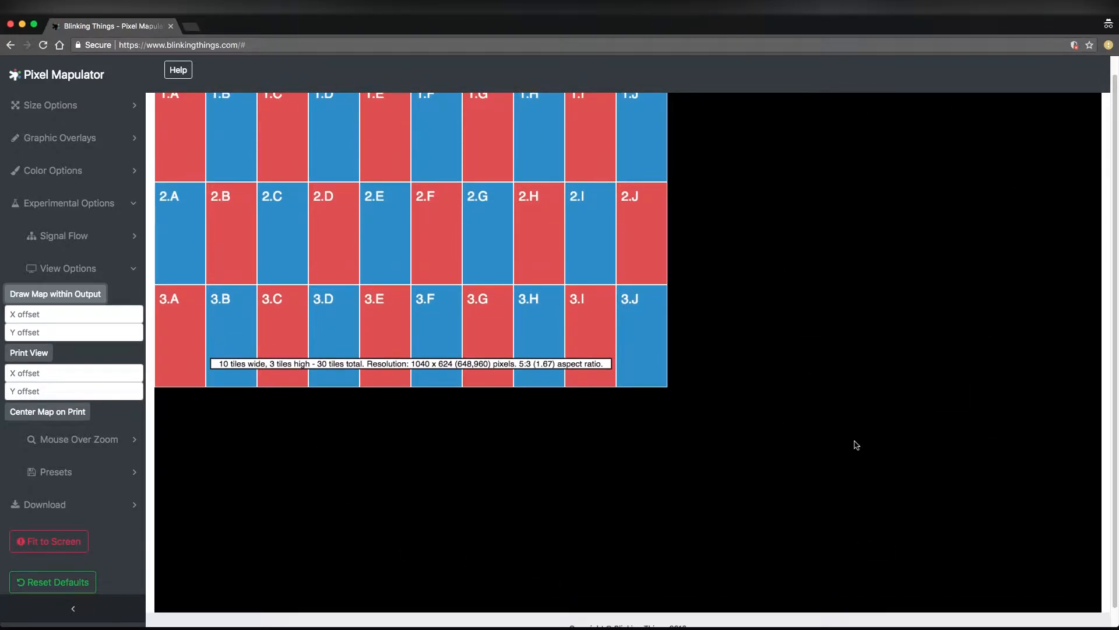
# Set the output resolution to the 1280x720 preset and inspect how the map fills the output area
pyautogui.click(95, 112)
pyautogui.click(91, 235)
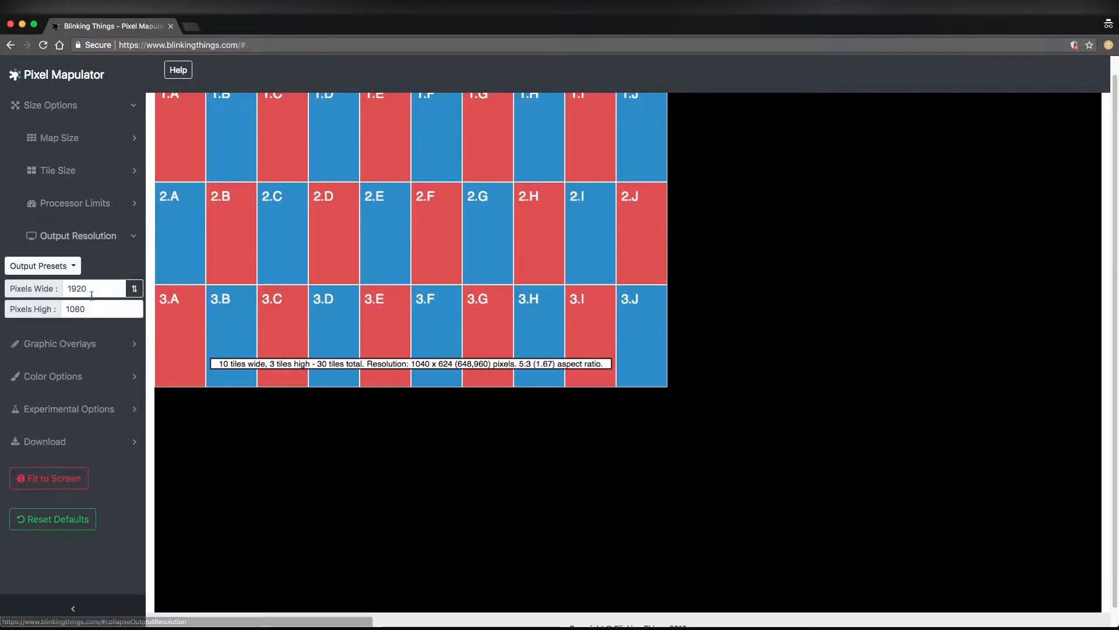
pyautogui.doubleClick(86, 289)
pyautogui.doubleClick(72, 310)
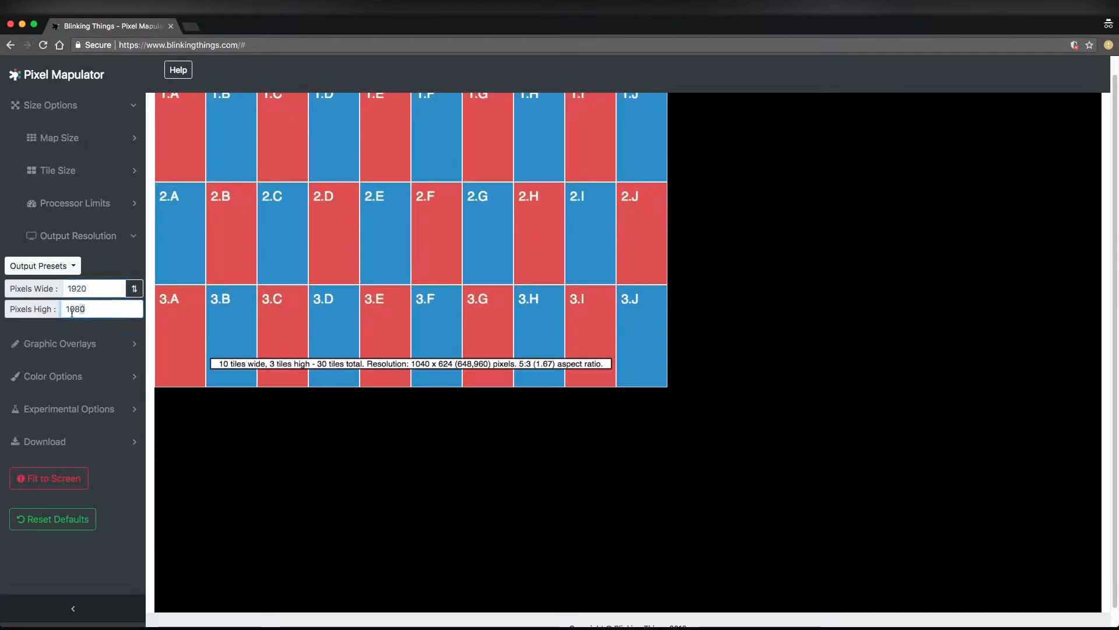
pyautogui.click(74, 267)
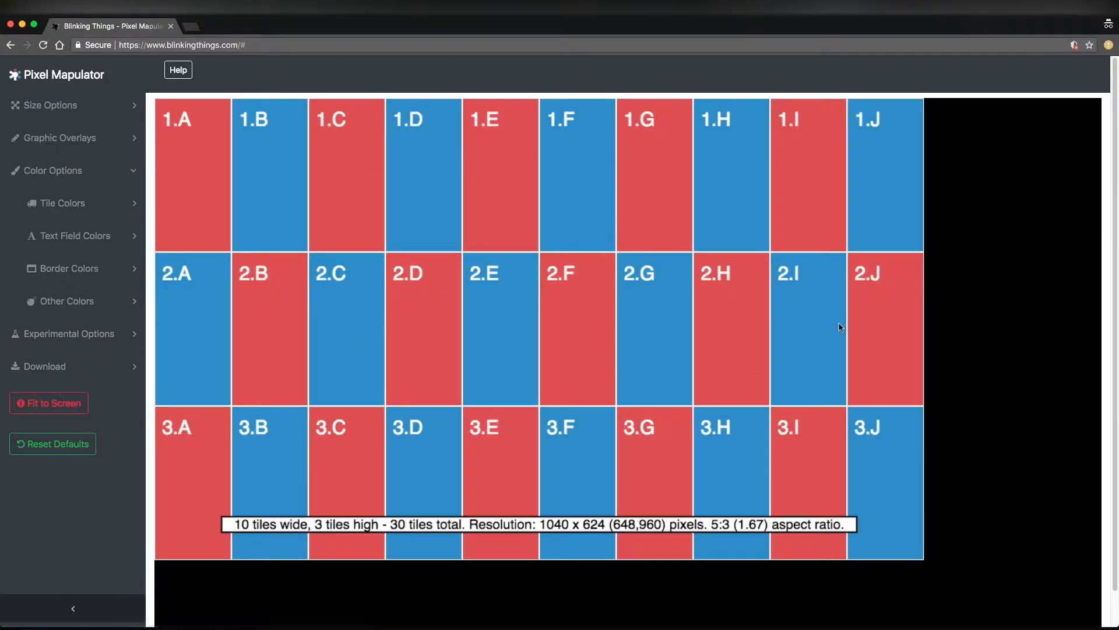
pyautogui.scroll(-1, 842, 325)
pyautogui.scroll(1, 904, 400)
pyautogui.scroll(1, 711, 283)
pyautogui.scroll(-1, 552, 341)
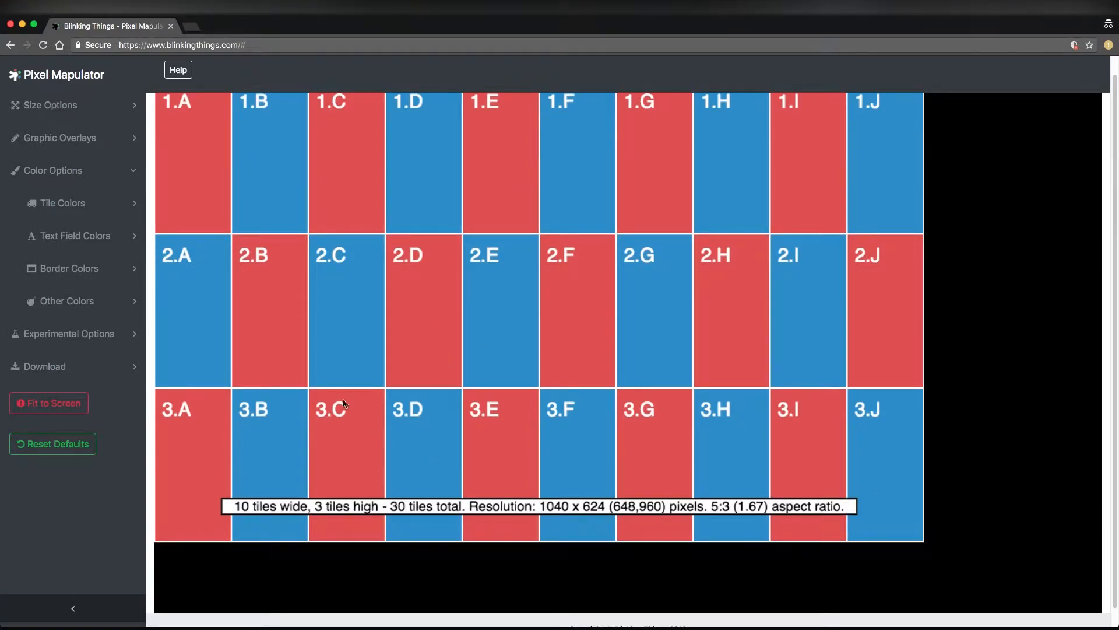
pyautogui.scroll(1, 150, 292)
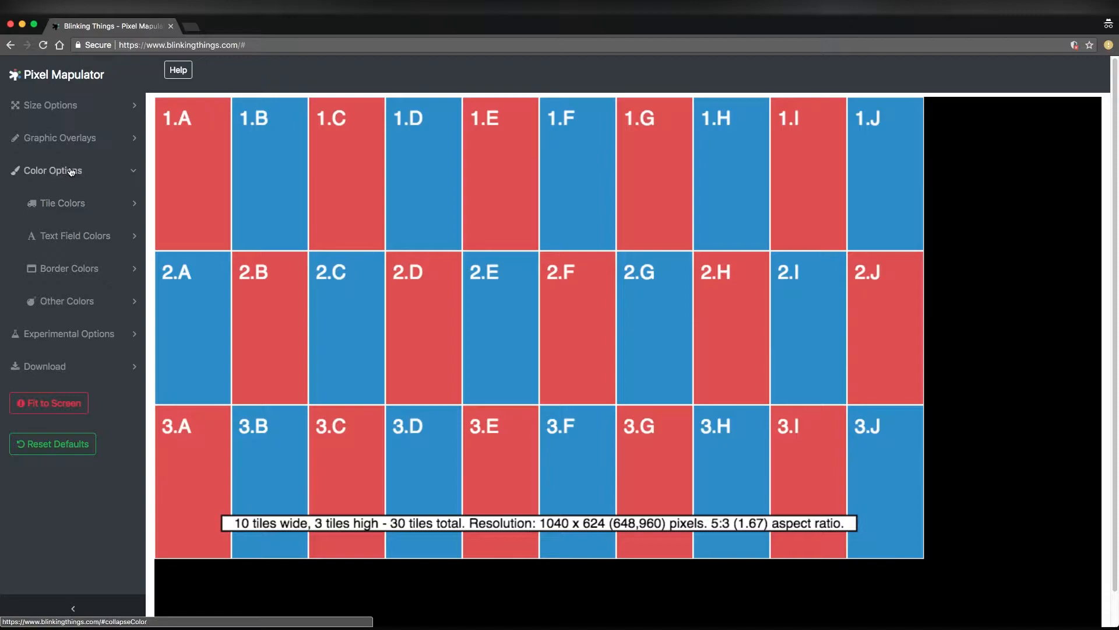
# Try the 4096x2160 output resolution preset, and return the output to the 1920x1080 preset
pyautogui.click(69, 333)
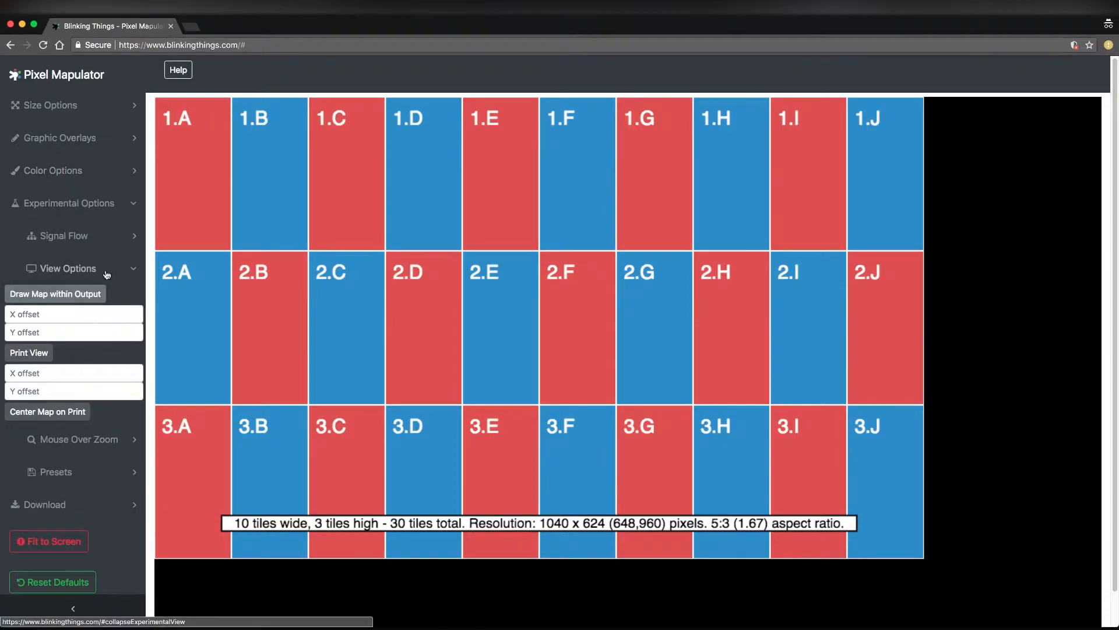
pyautogui.click(70, 106)
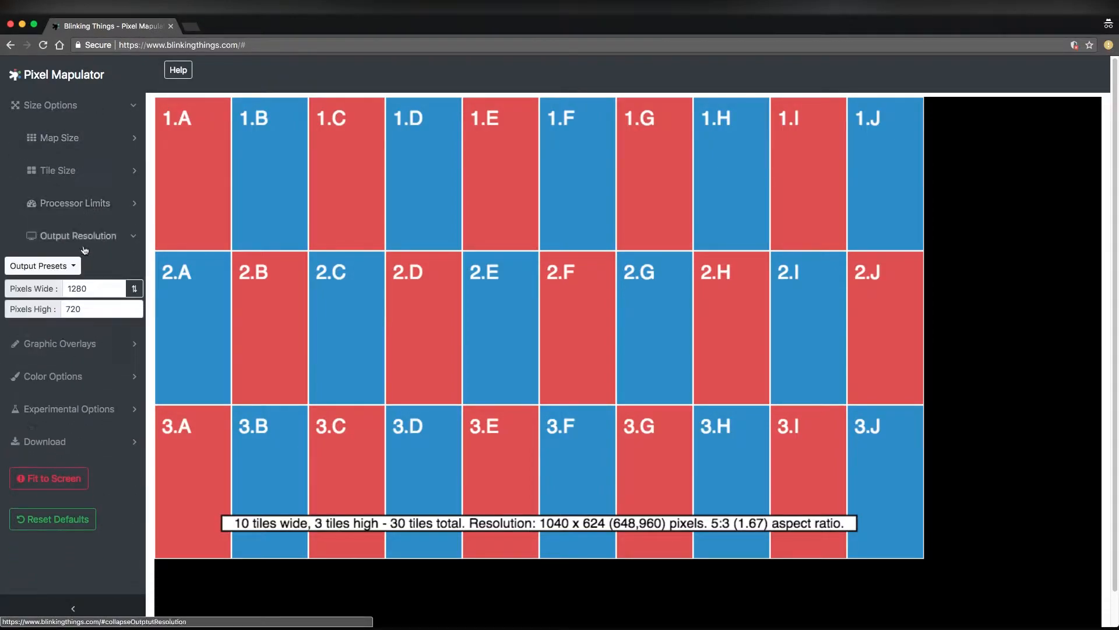
pyautogui.click(64, 267)
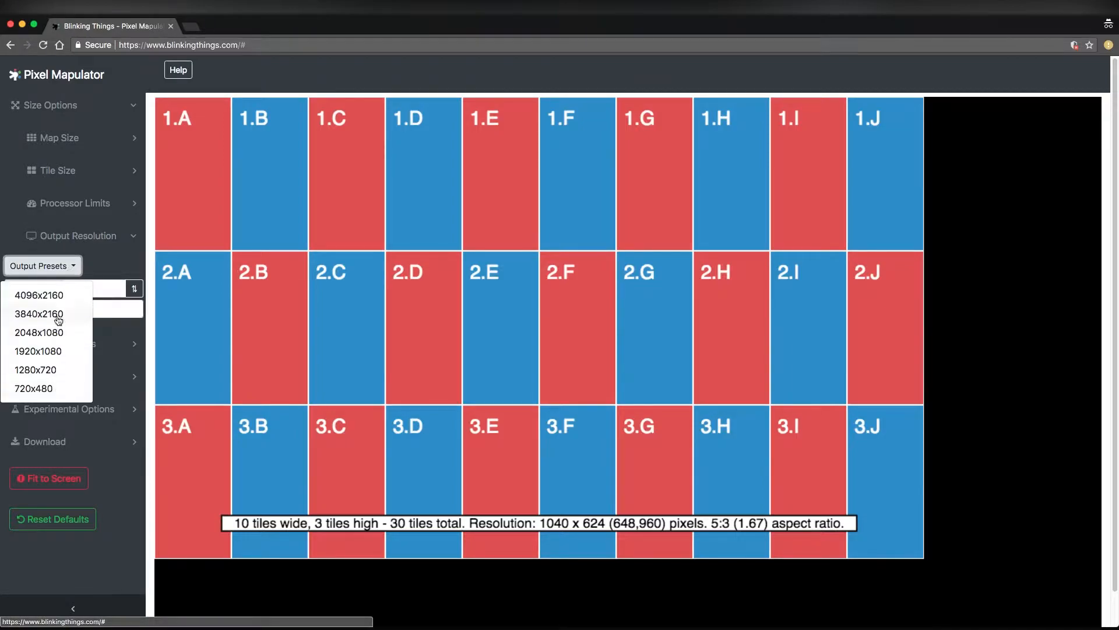
pyautogui.click(57, 297)
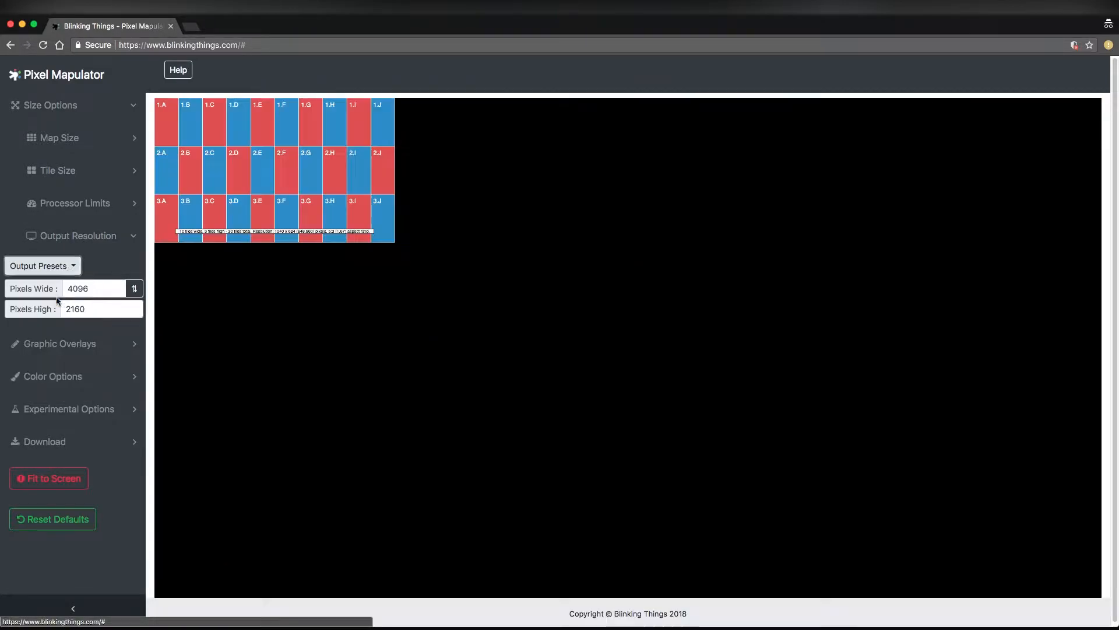
pyautogui.click(75, 270)
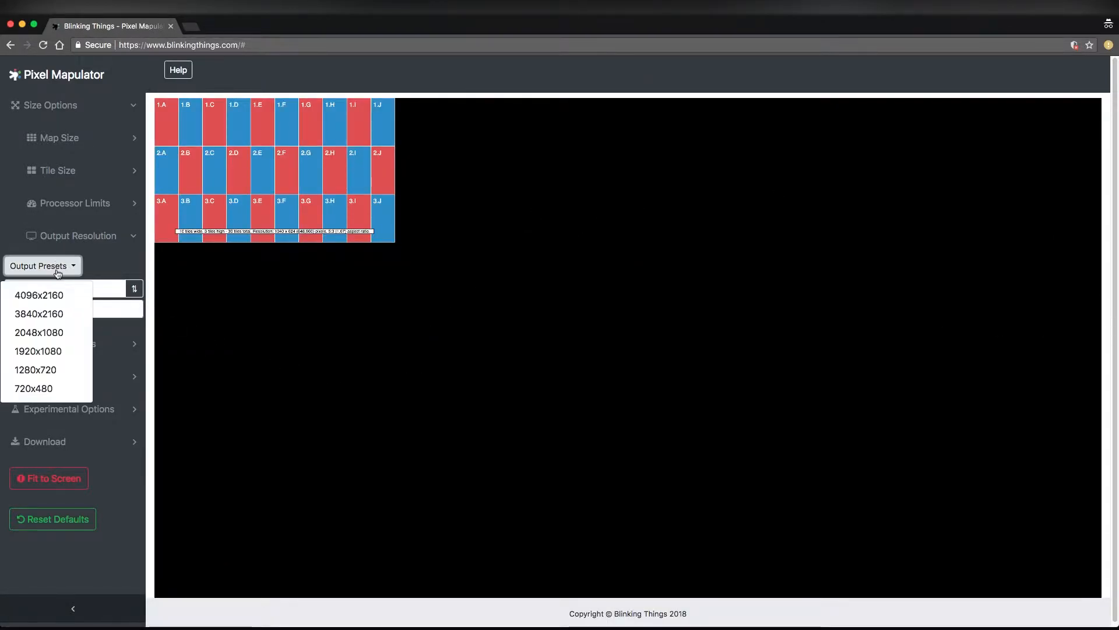
pyautogui.click(45, 356)
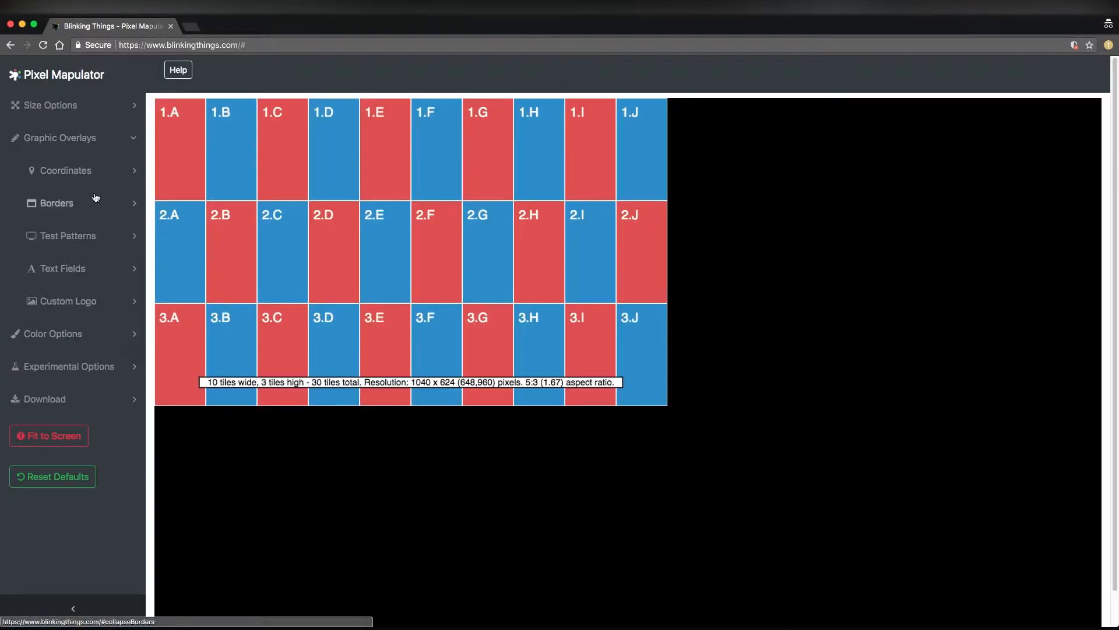
# In the experimental view options, offset the map within the output by 50 in X and 50 in Y
pyautogui.click(92, 139)
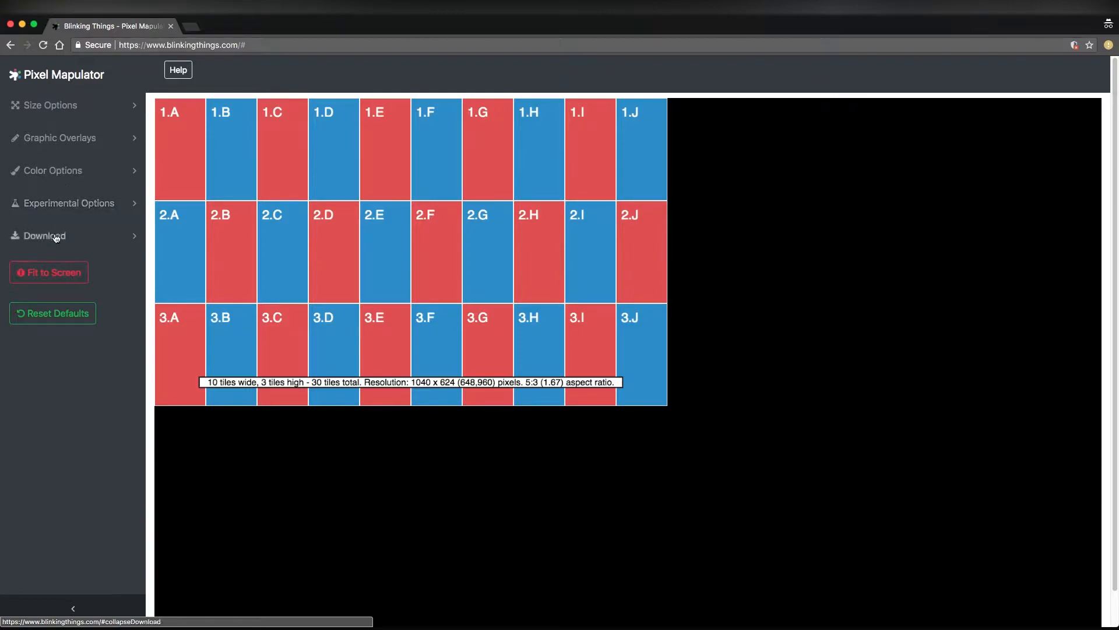
pyautogui.click(82, 212)
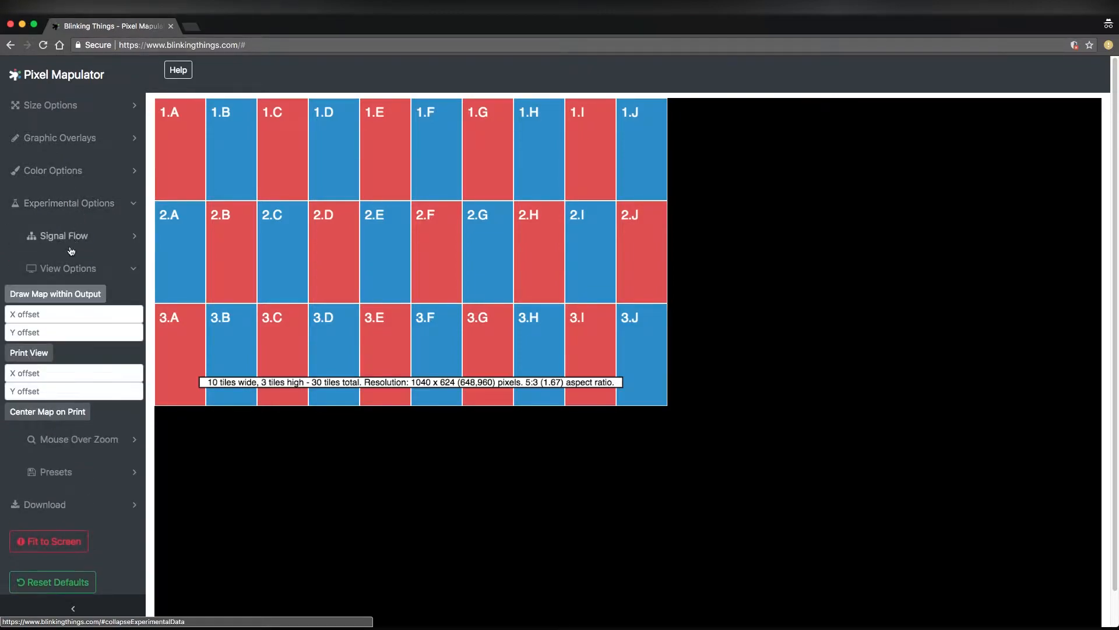
pyautogui.click(47, 315)
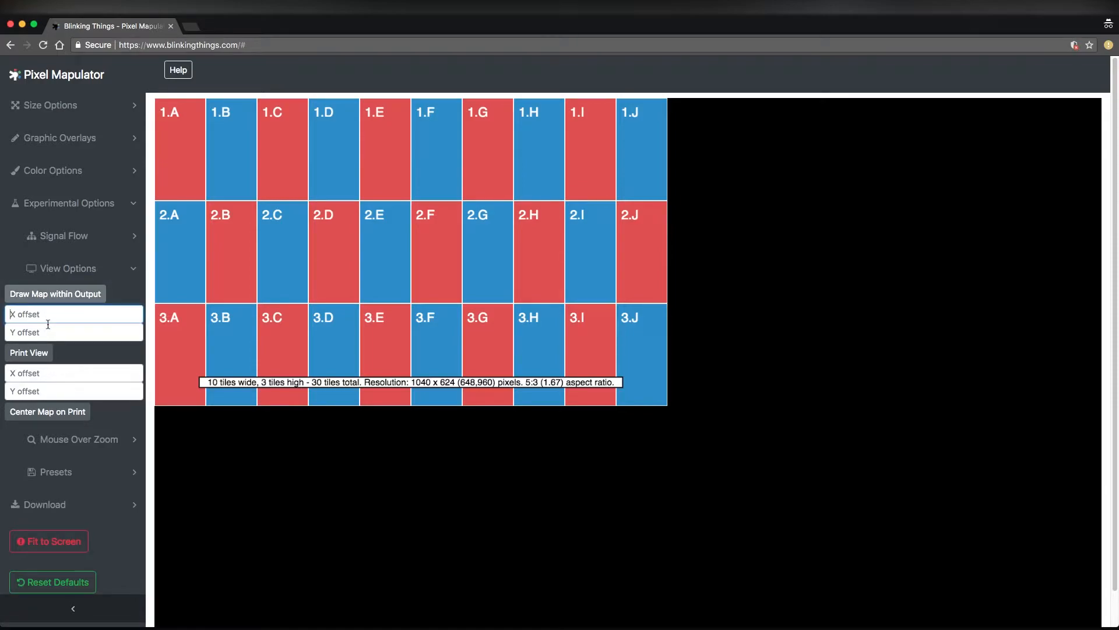
pyautogui.write('50')
pyautogui.press('Tab')
pyautogui.write('50')
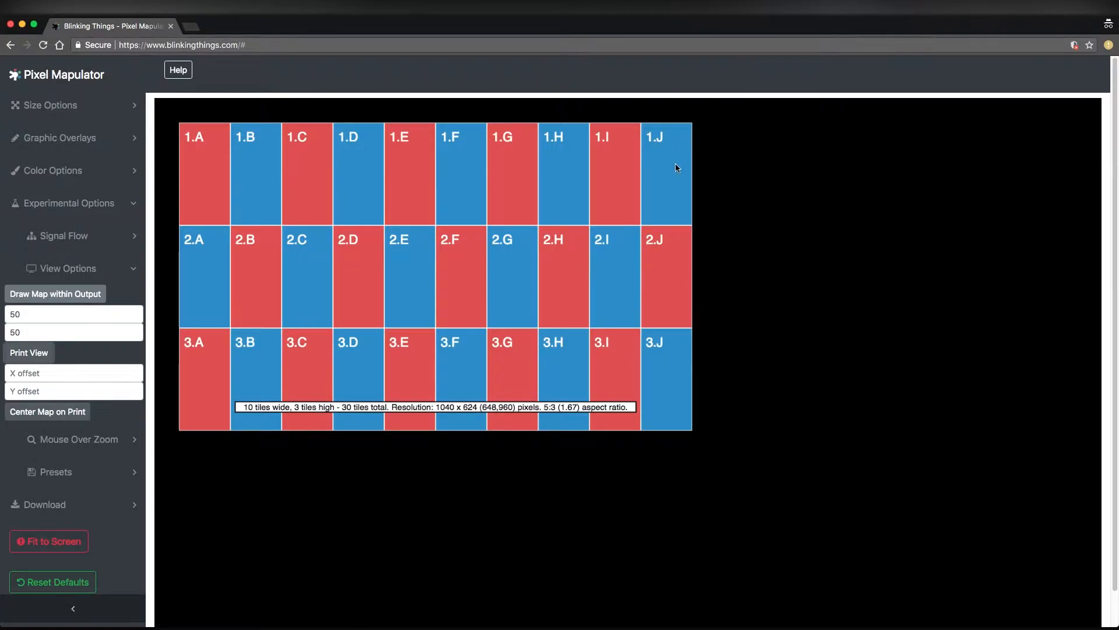
# Turn off drawing the map within the output and close the experimental options
pyautogui.click(72, 294)
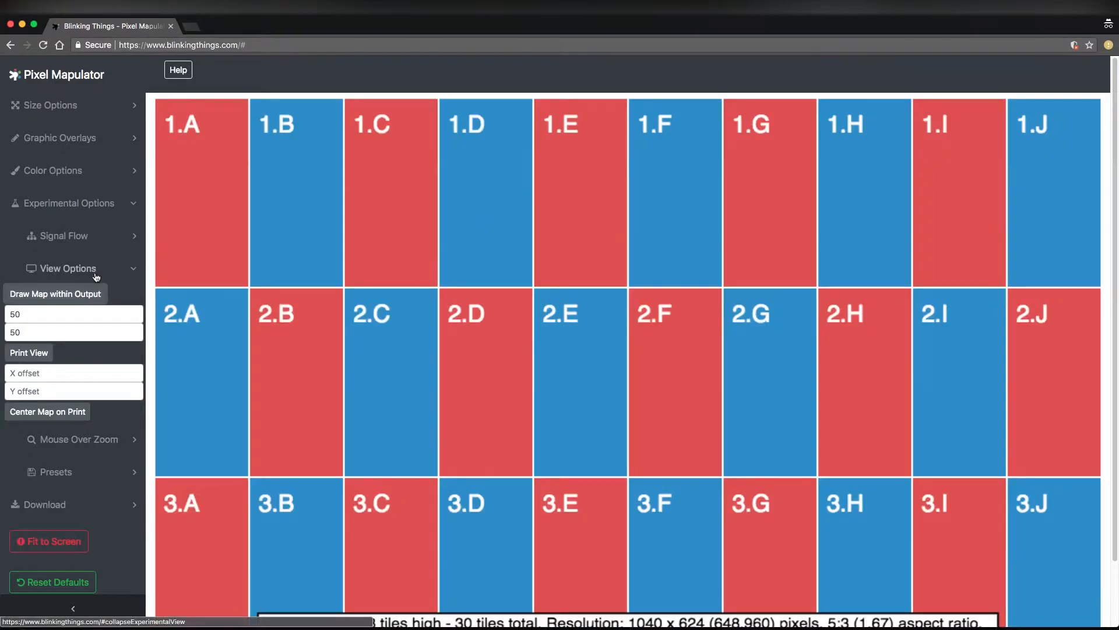
pyautogui.click(97, 273)
pyautogui.click(104, 204)
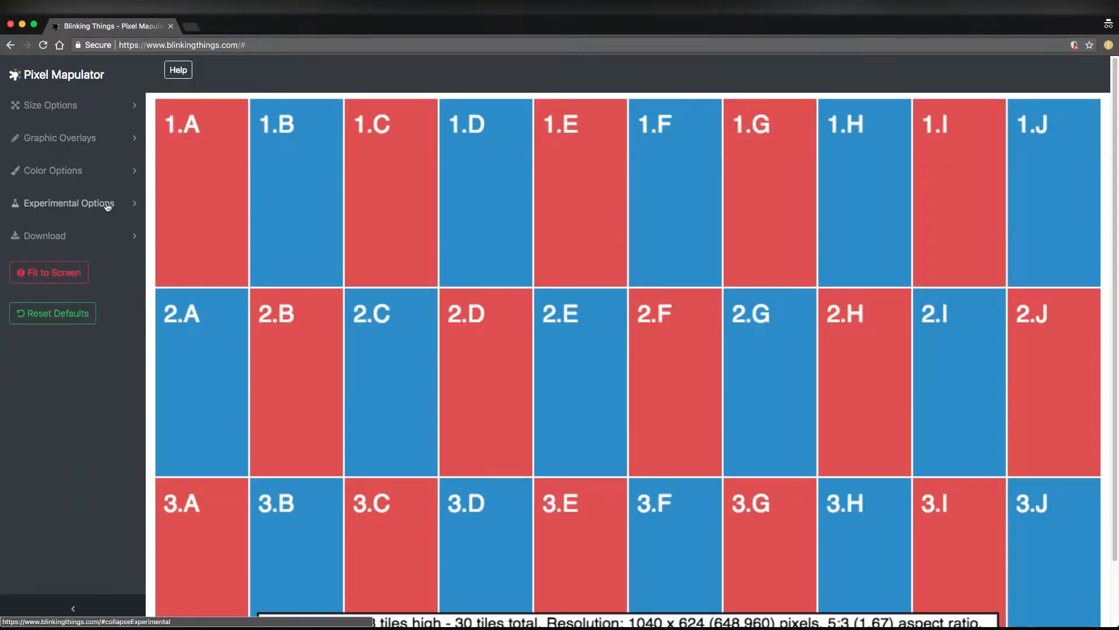
# Open the tile color settings and change Tile Color 1, trying green and settling on yellow
pyautogui.click(70, 169)
pyautogui.scroll(-3, 797, 305)
pyautogui.scroll(3, 797, 305)
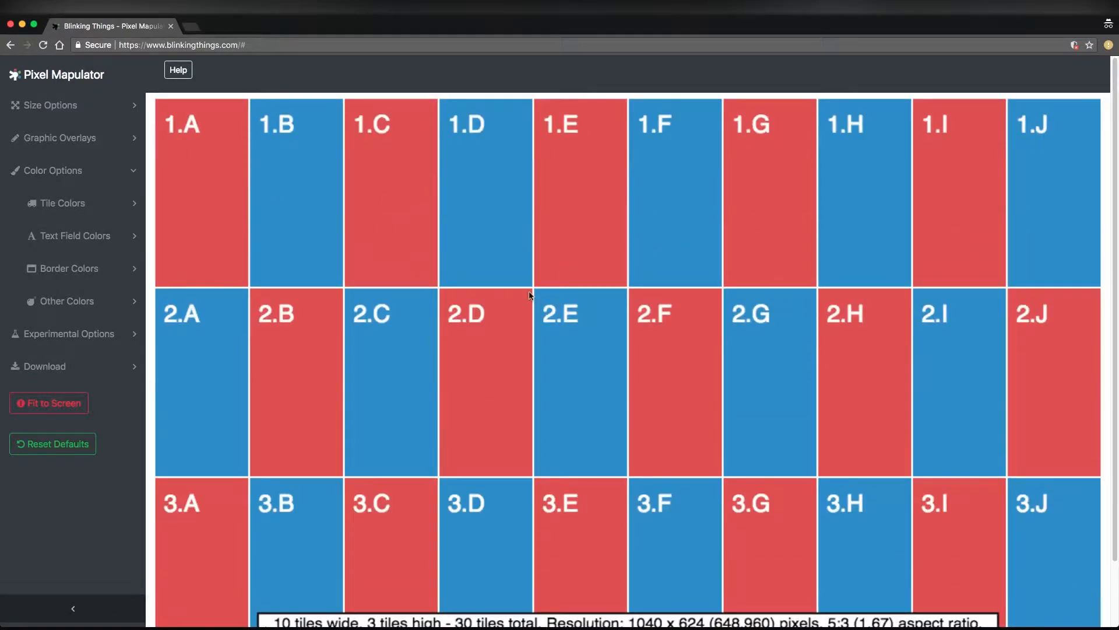
pyautogui.click(63, 203)
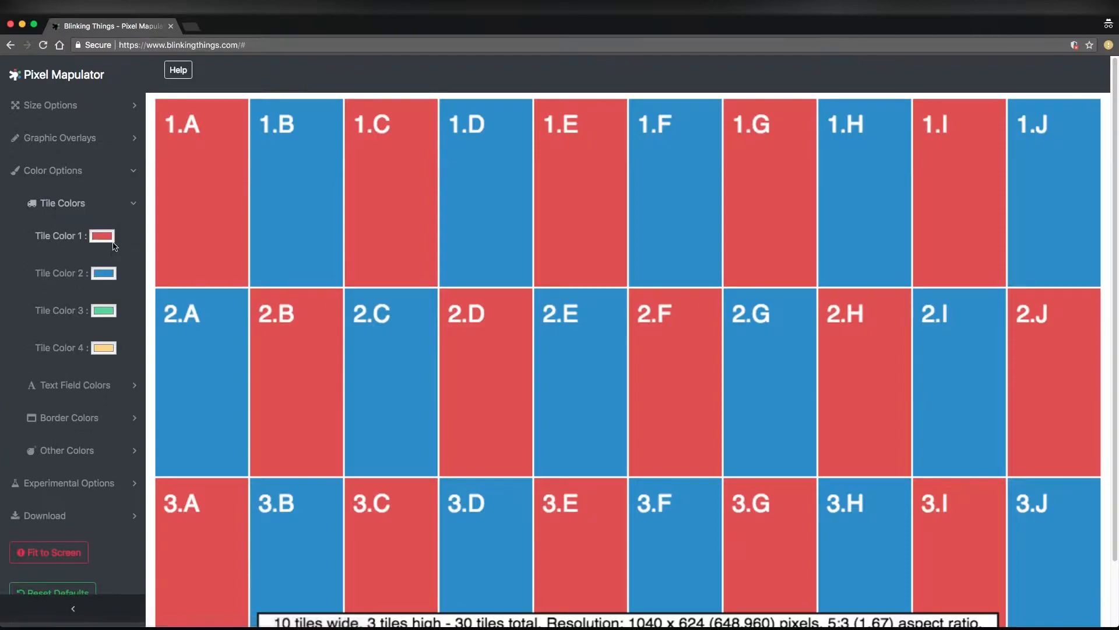
pyautogui.scroll(-1, 220, 270)
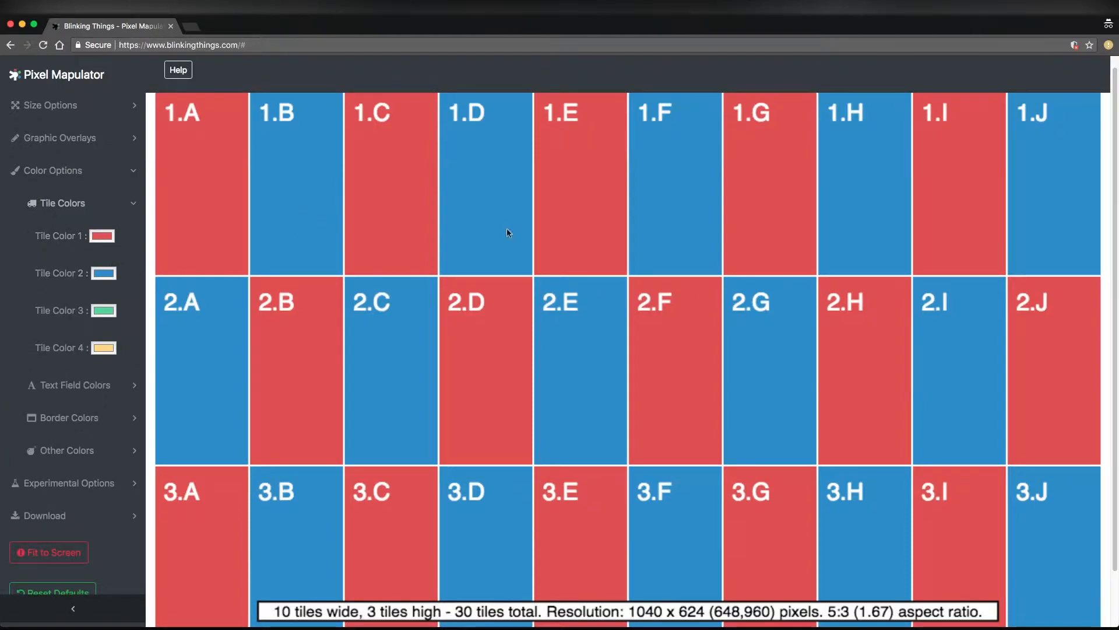
pyautogui.moveTo(51, 236); pyautogui.dragTo(100, 347)
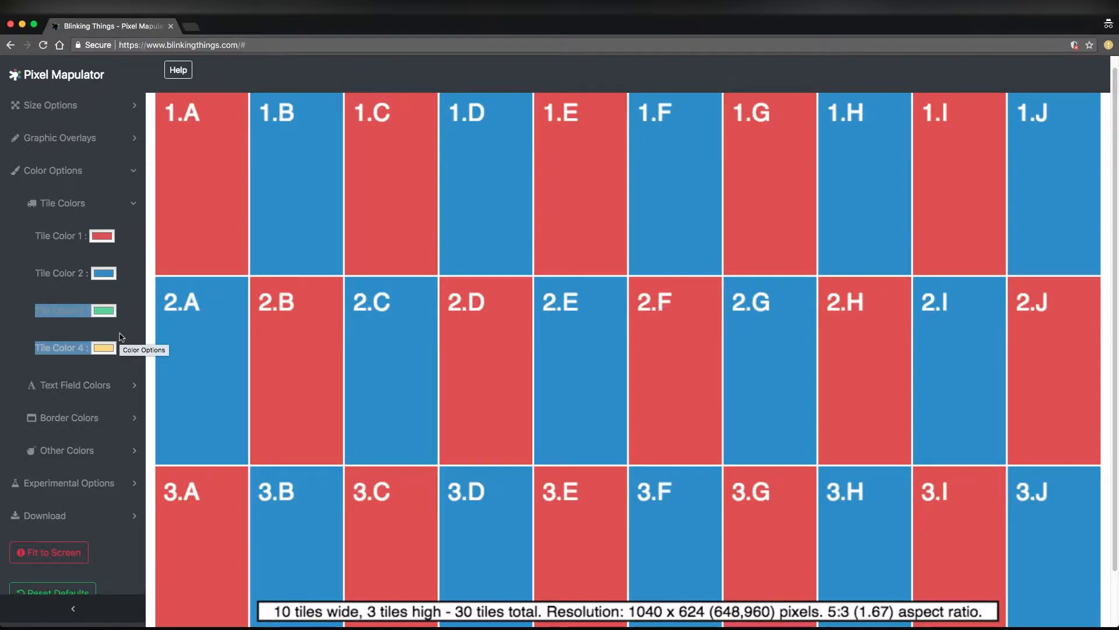
pyautogui.click(105, 236)
pyautogui.moveTo(371, 206); pyautogui.dragTo(208, 208)
pyautogui.click(175, 273)
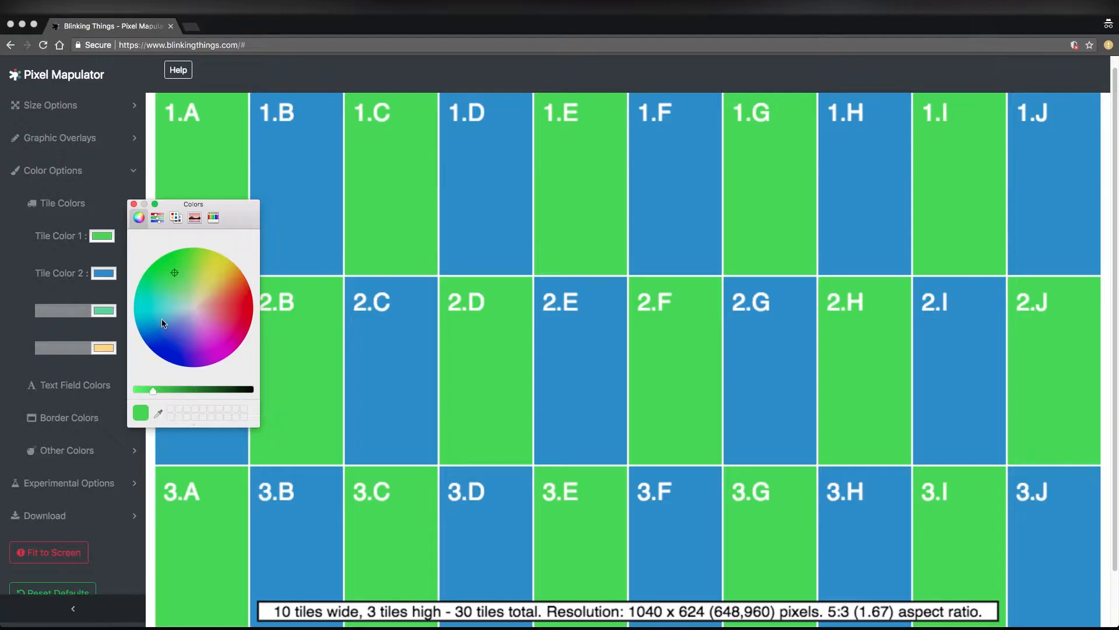
pyautogui.click(249, 316)
pyautogui.click(215, 275)
# Change Tile Color 2 to a deep blue and close the tile color settings
pyautogui.click(104, 273)
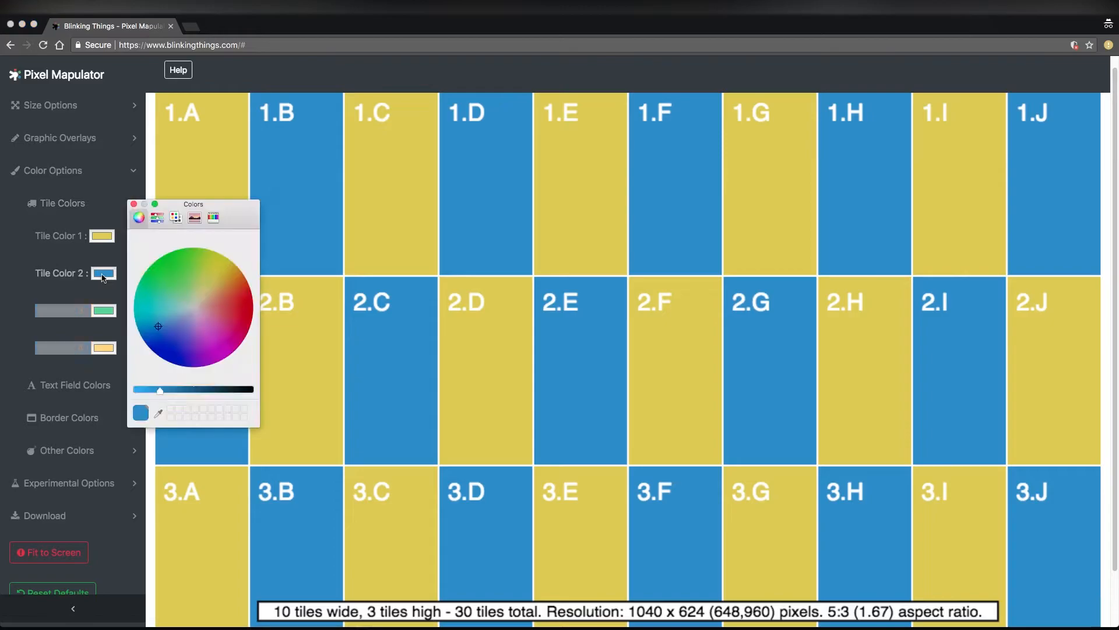
pyautogui.click(181, 365)
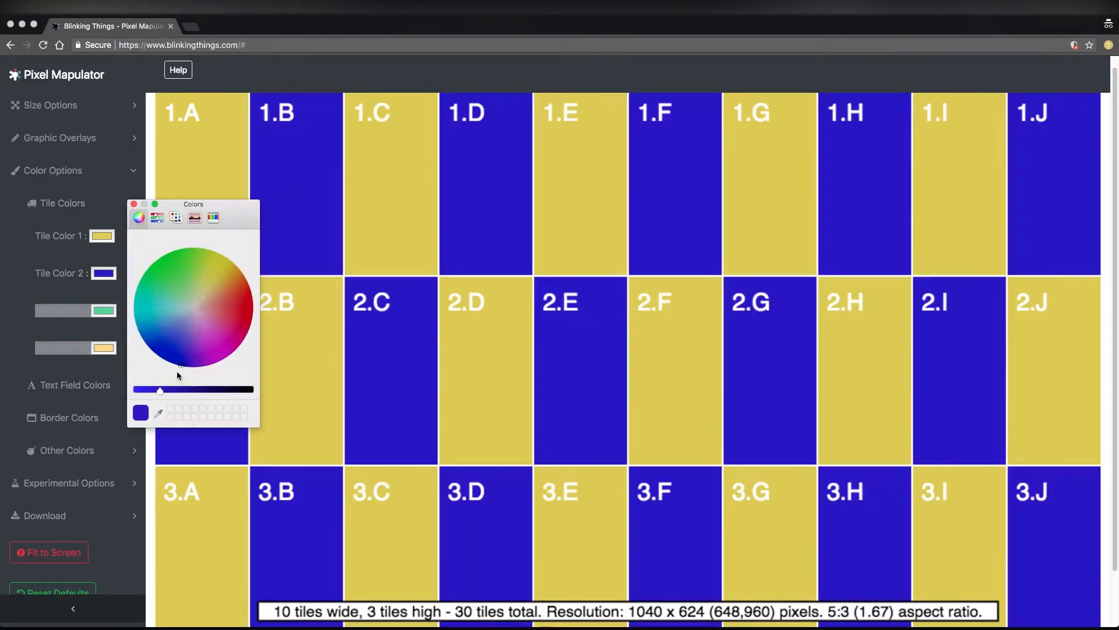
pyautogui.click(134, 204)
pyautogui.click(134, 203)
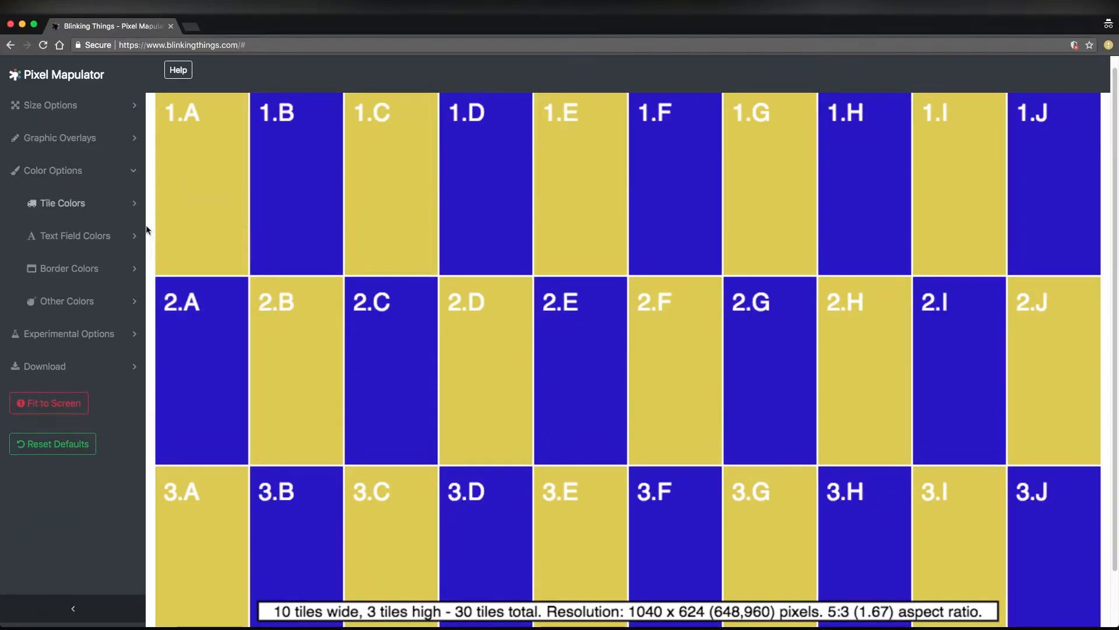
# In the text field colors, try a pinkish red for the coordinate labels and return them to white
pyautogui.click(108, 239)
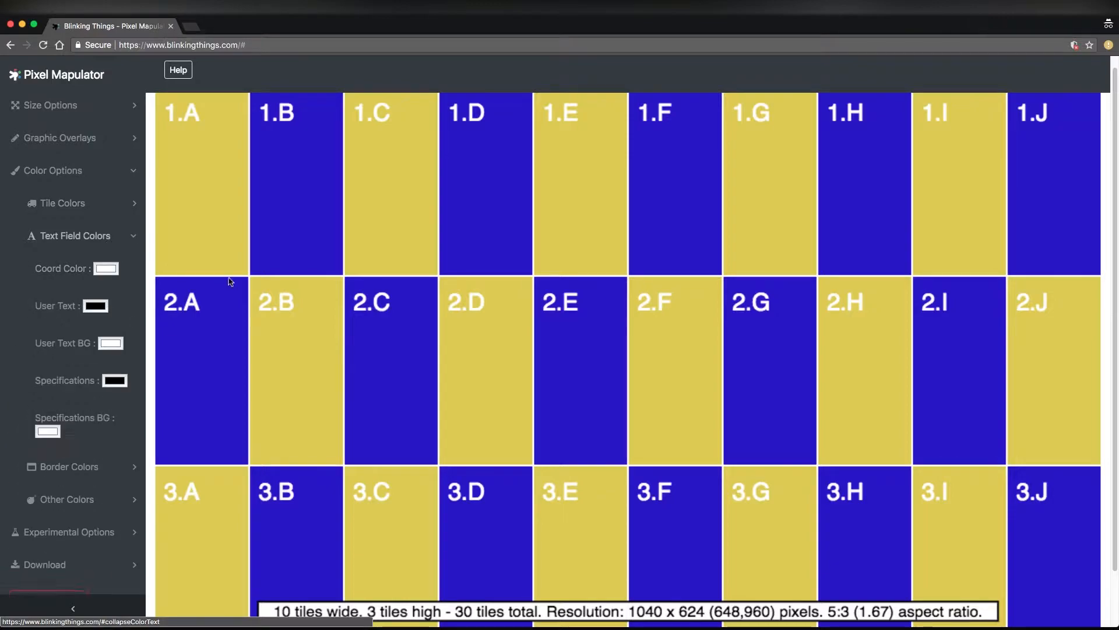
pyautogui.click(105, 269)
pyautogui.click(235, 313)
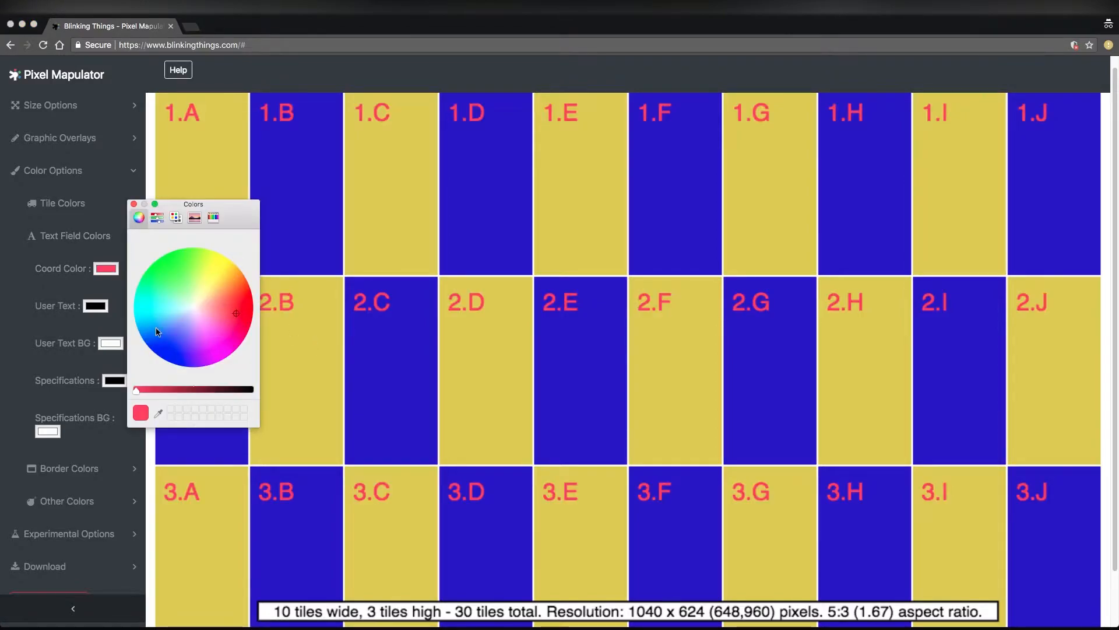
pyautogui.click(193, 305)
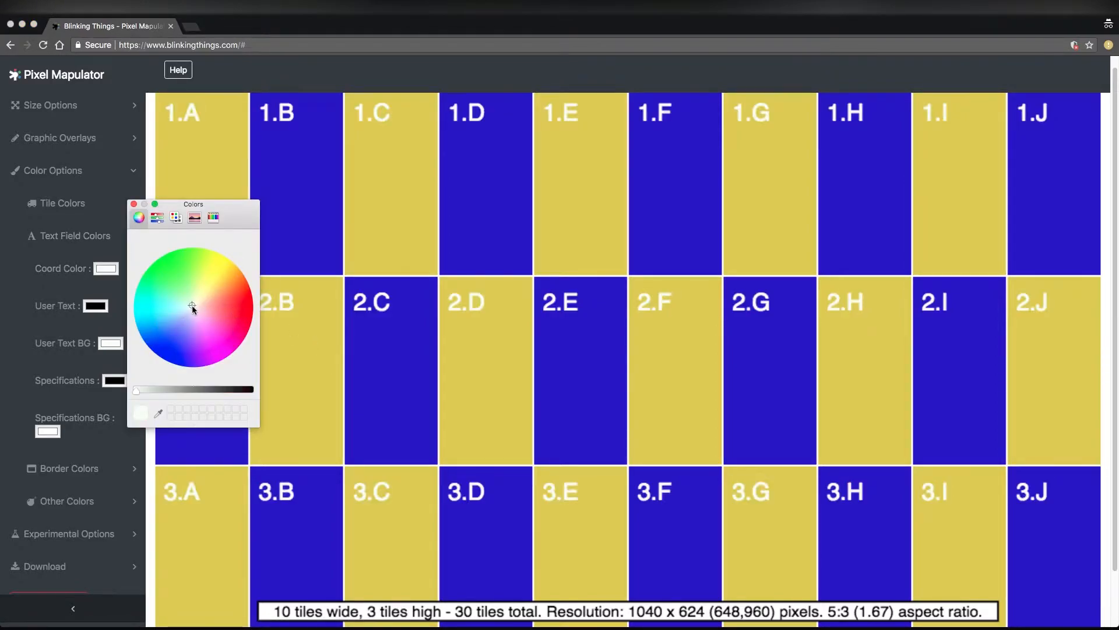
pyautogui.click(134, 204)
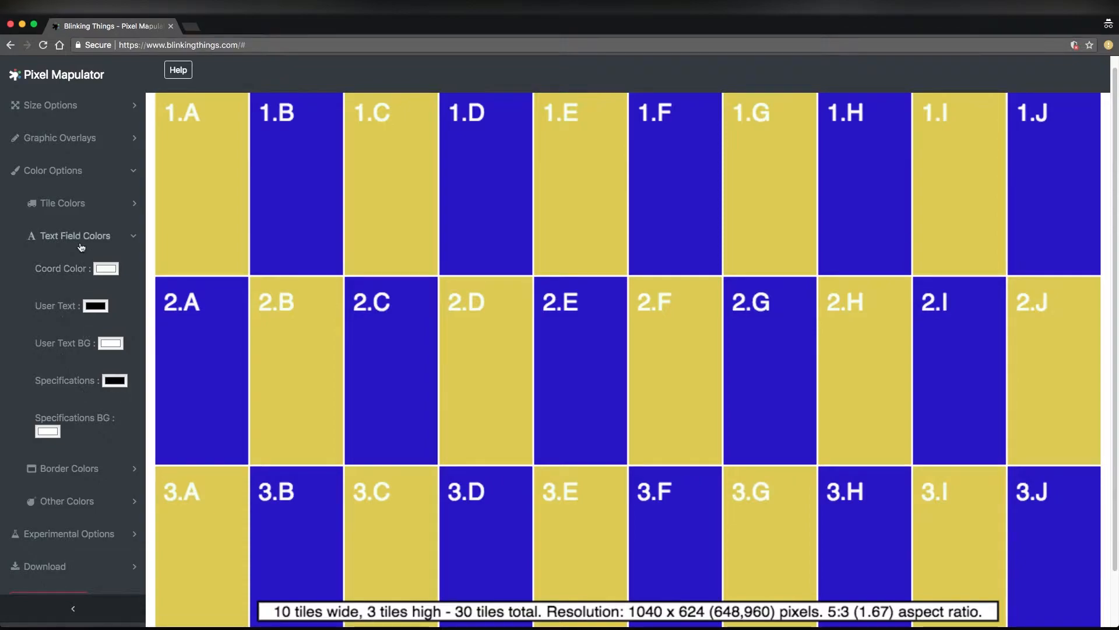
pyautogui.click(88, 236)
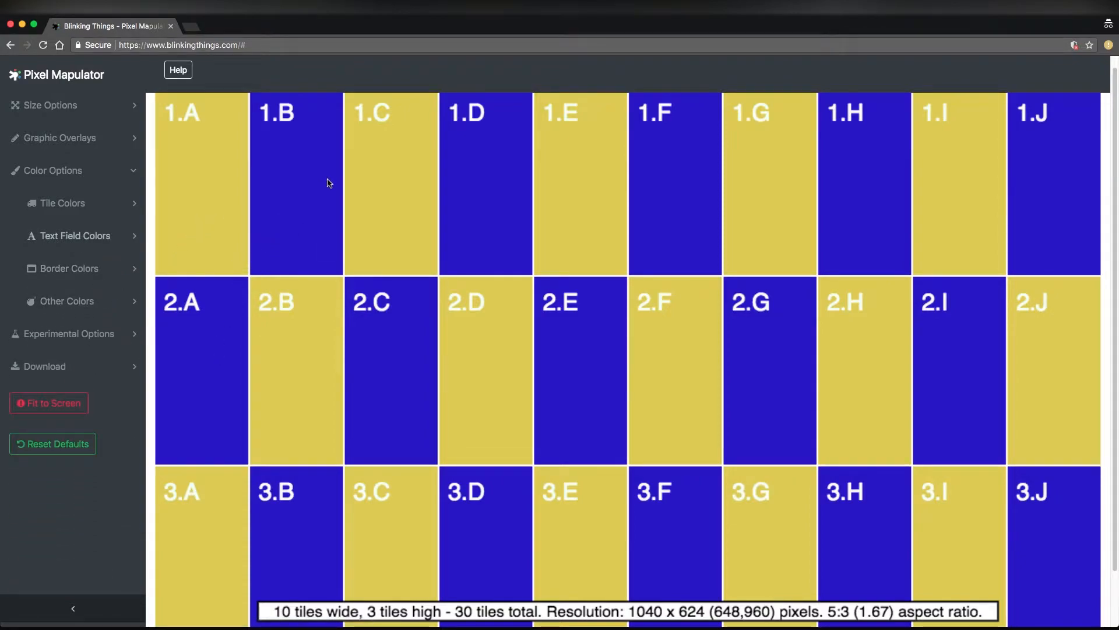
# Set the tile border color to black and close the color options
pyautogui.click(69, 268)
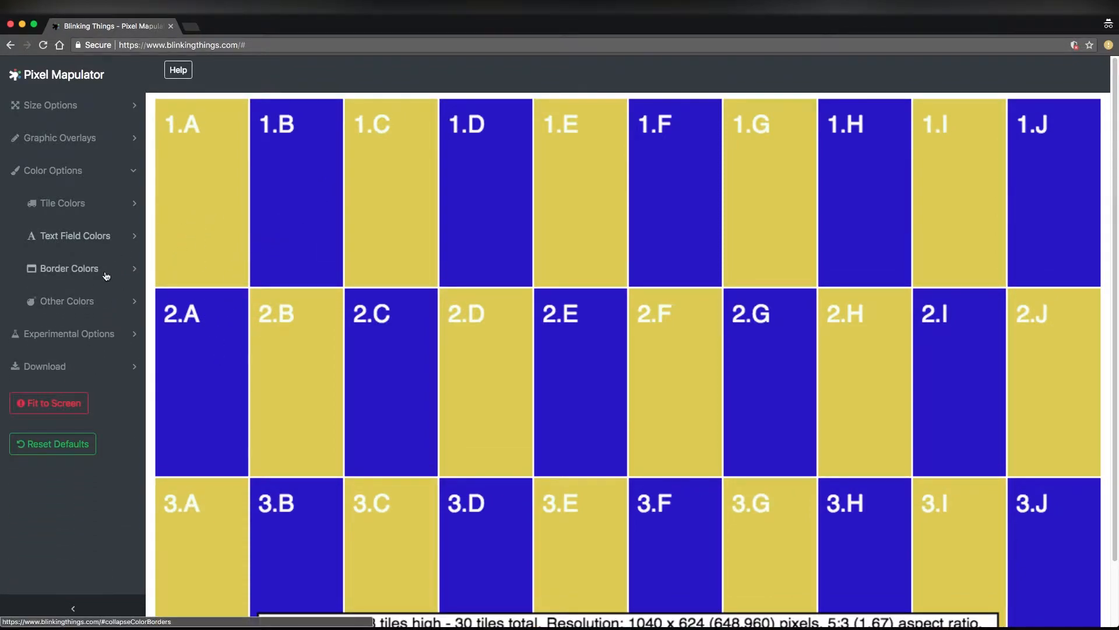
pyautogui.click(48, 315)
pyautogui.moveTo(239, 309); pyautogui.dragTo(193, 306)
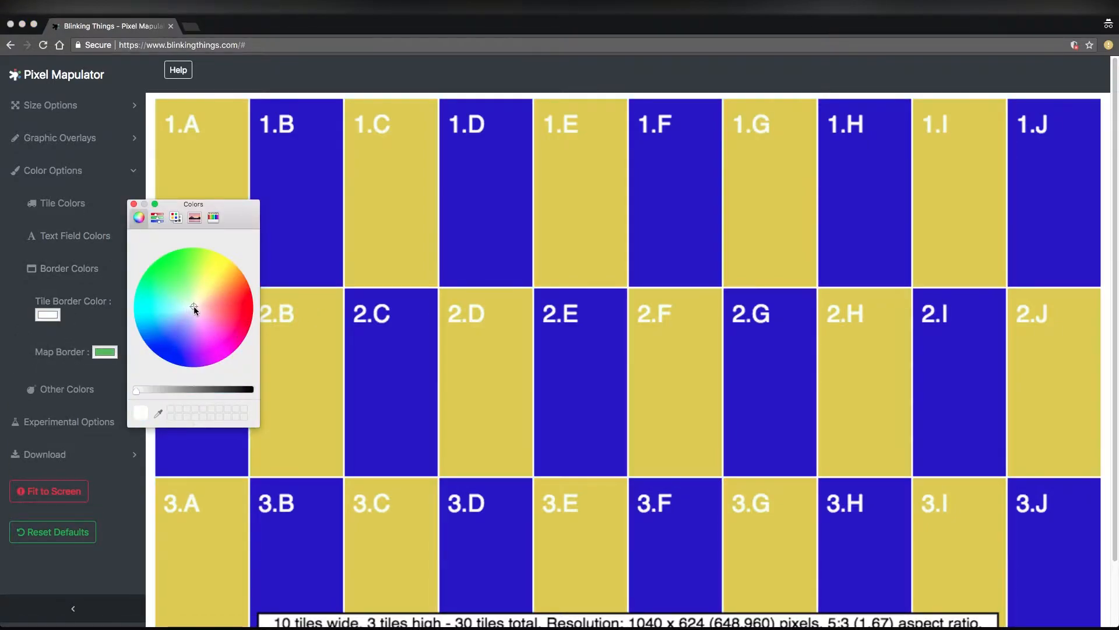
pyautogui.click(253, 391)
pyautogui.click(134, 205)
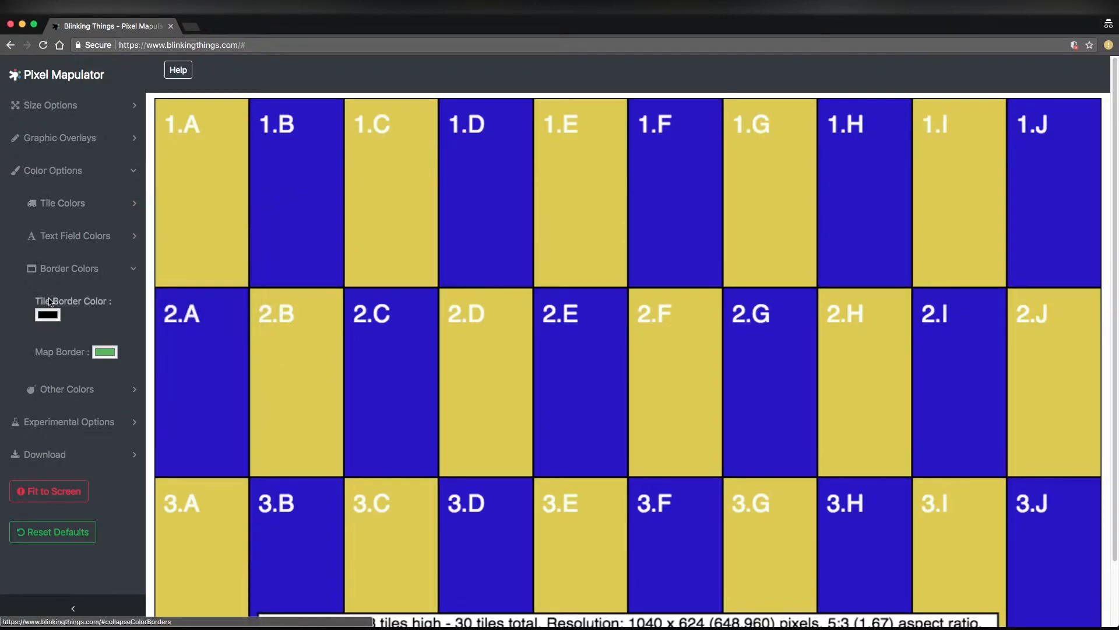
pyautogui.click(55, 175)
# Open the border overlay settings and toggle the tile border off and on to compare the map with and without it
pyautogui.click(61, 110)
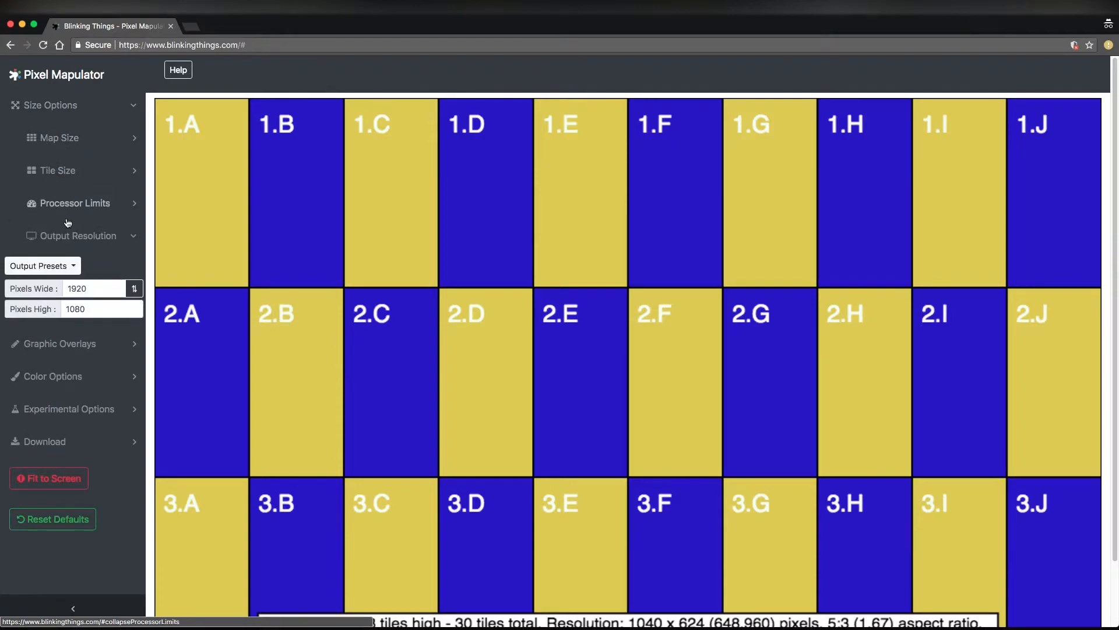
pyautogui.click(65, 106)
pyautogui.click(75, 138)
pyautogui.click(102, 213)
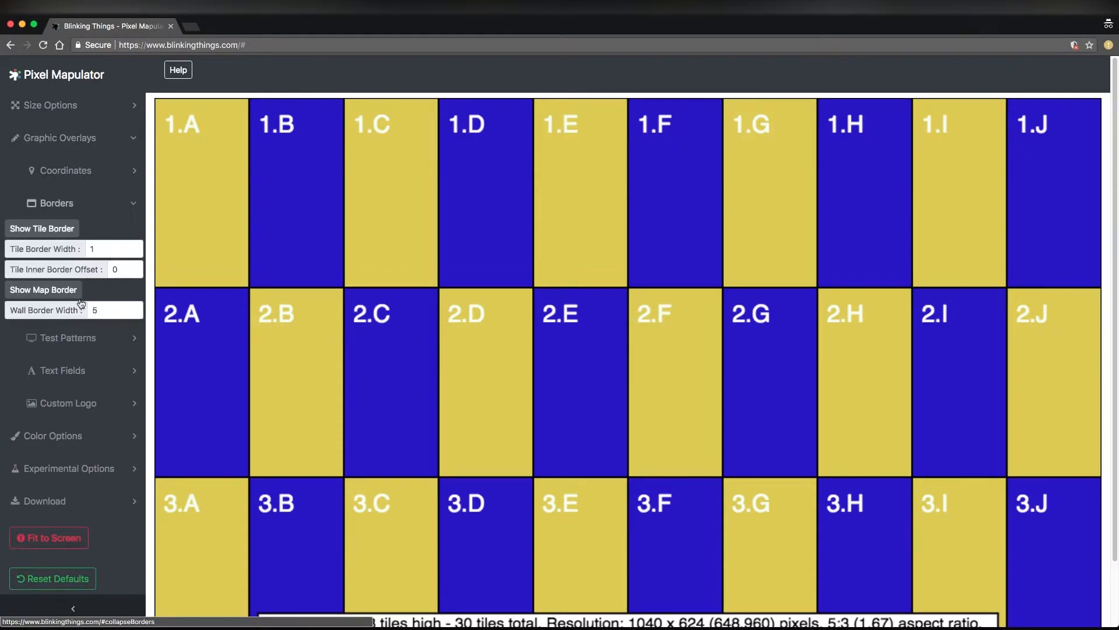
pyautogui.click(50, 233)
pyautogui.click(50, 233)
pyautogui.click(50, 233)
pyautogui.click(50, 233)
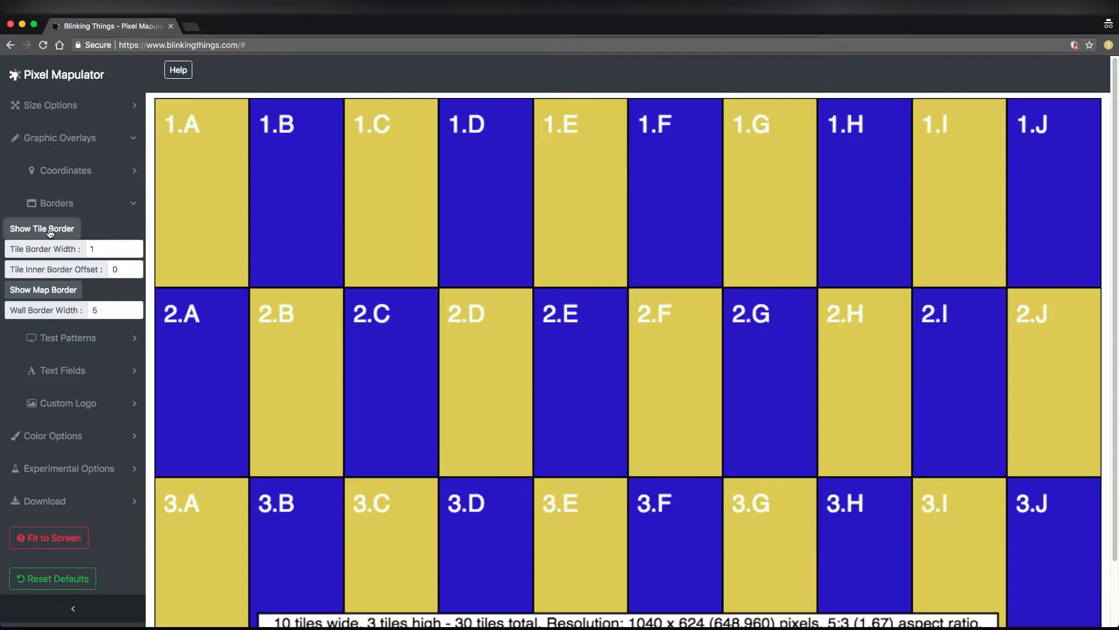
# Try a tile border width of 10 and return it to 1
pyautogui.doubleClick(100, 250)
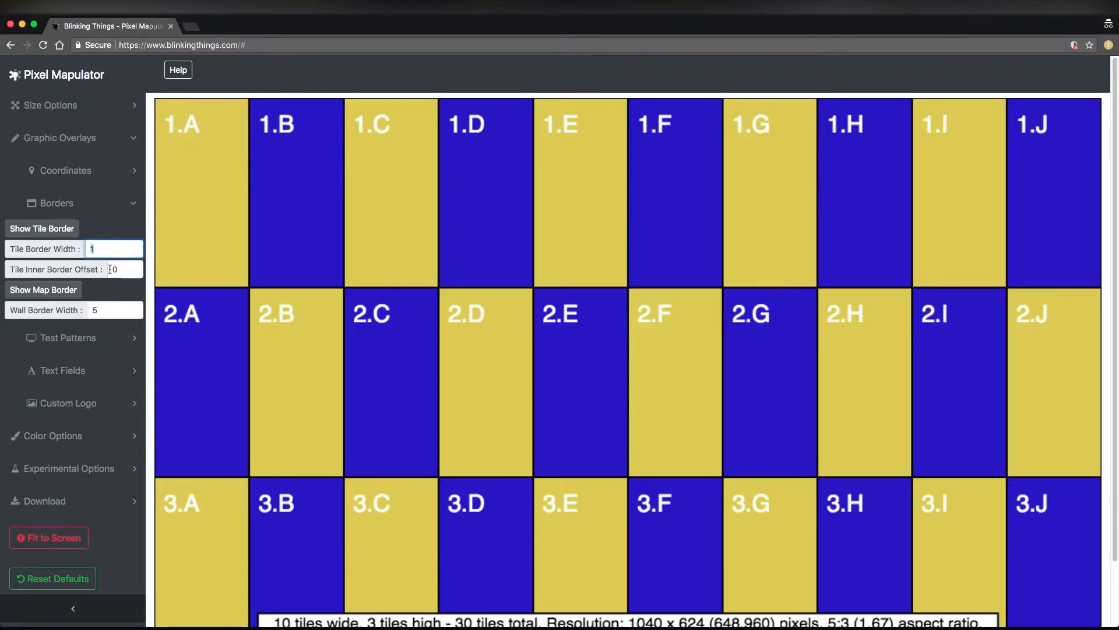
pyautogui.write('10')
pyautogui.press('Tab')
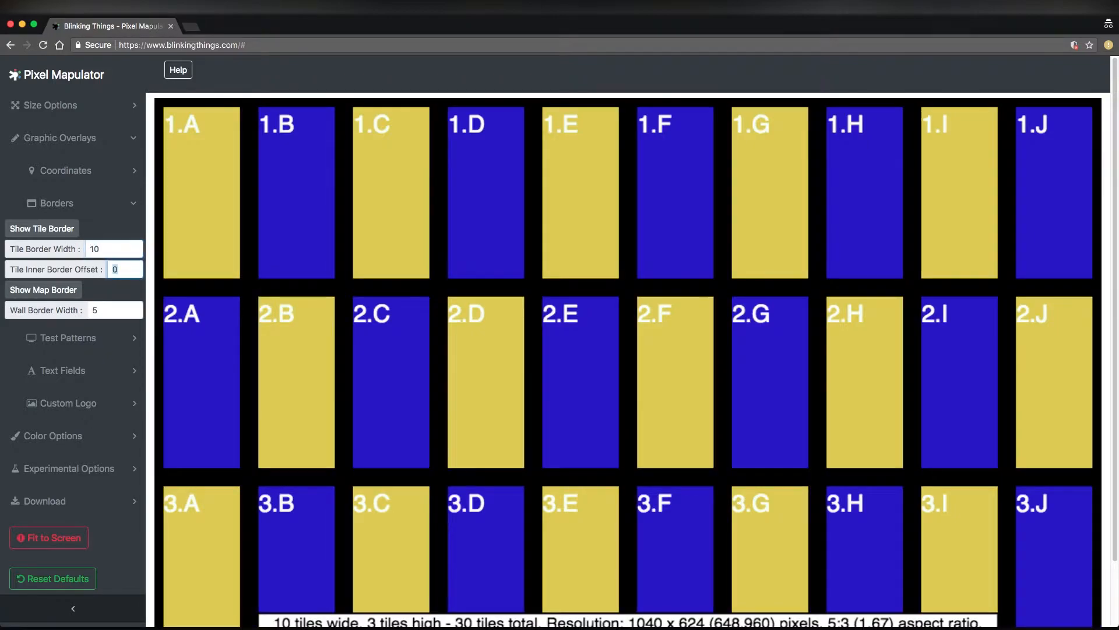
pyautogui.click(113, 263)
pyautogui.moveTo(113, 248); pyautogui.dragTo(79, 242)
pyautogui.write('1')
pyautogui.press('Tab')
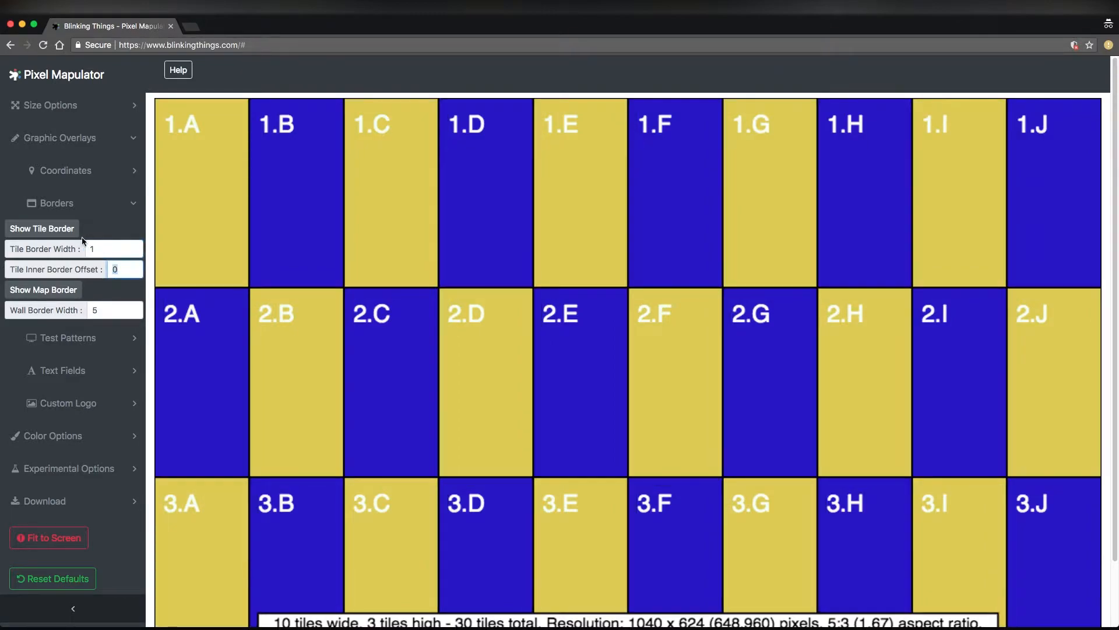
# Replace the tile border with the map border and set the wall border width to 10
pyautogui.click(72, 233)
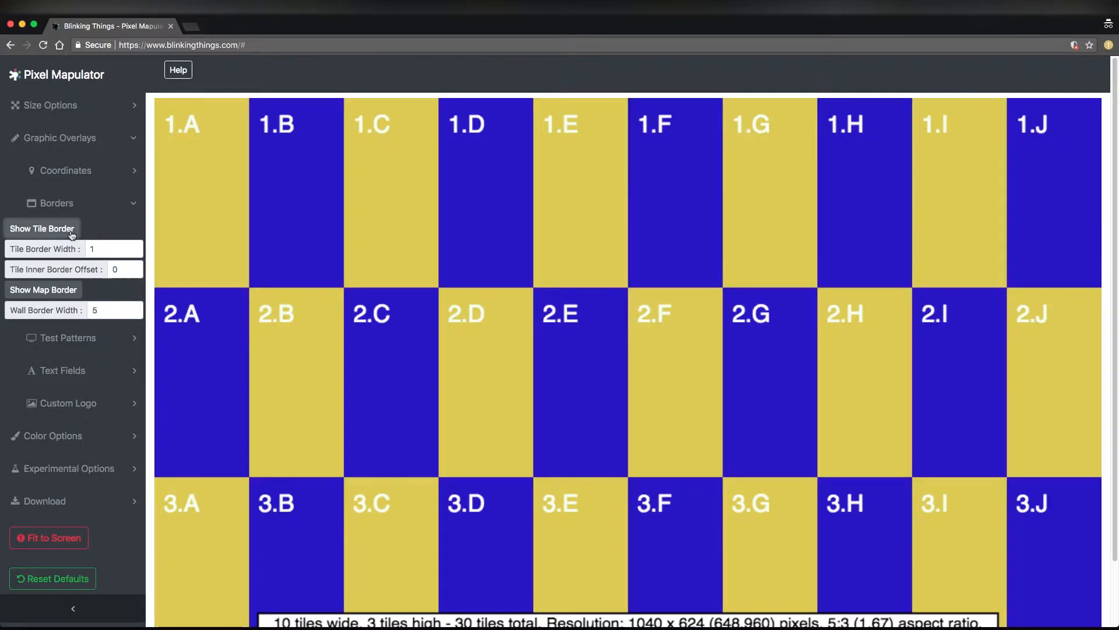
pyautogui.click(70, 296)
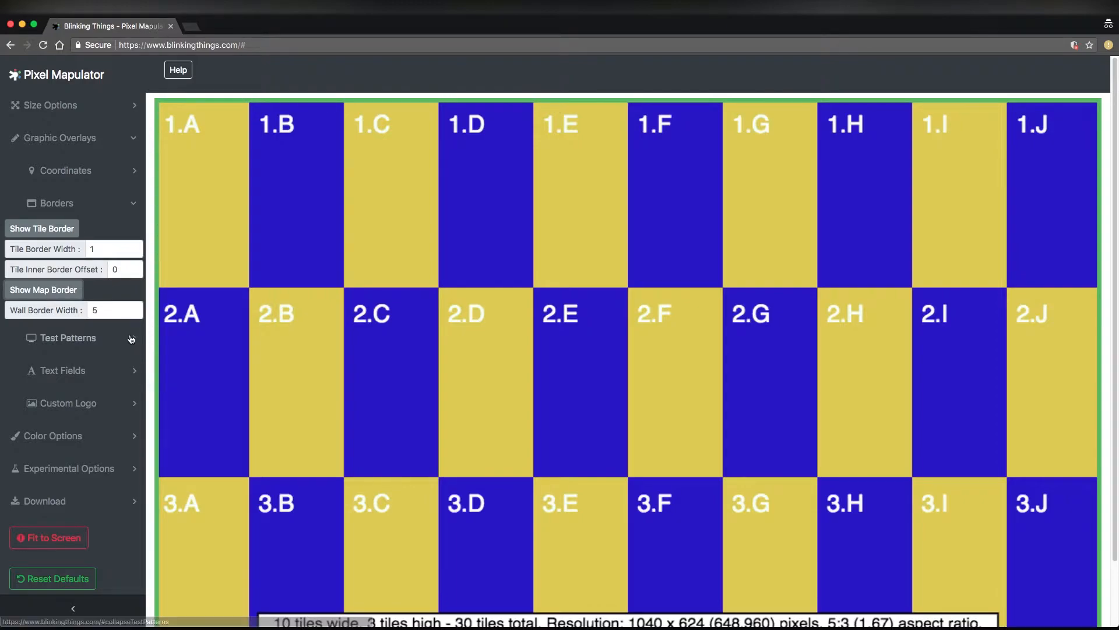
pyautogui.click(37, 310)
pyautogui.write('10')
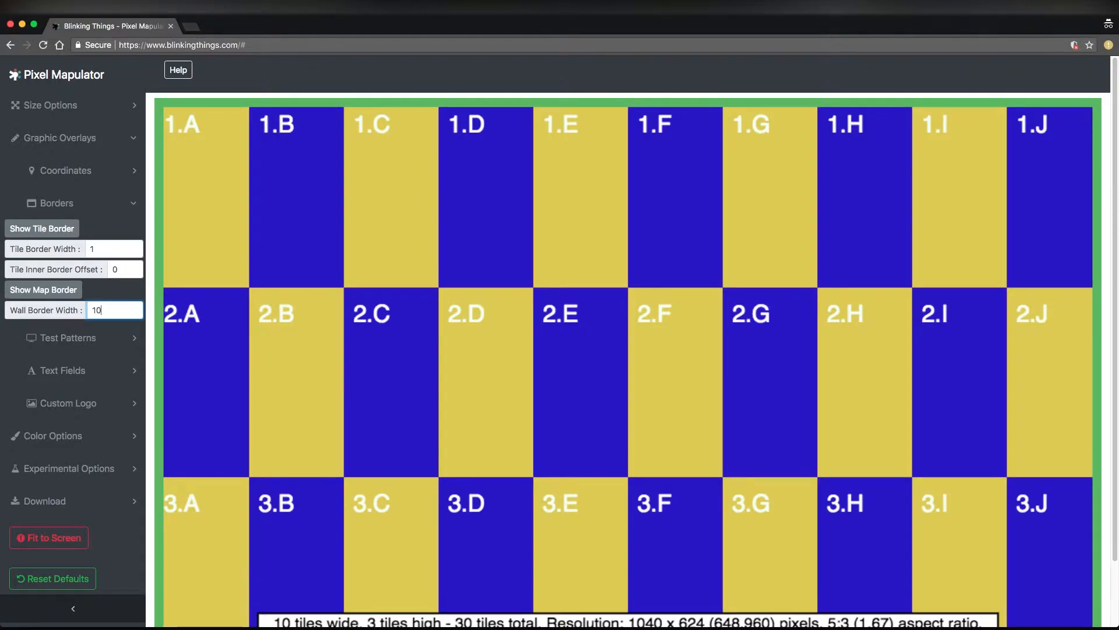
# Hide the map border, bring the tile border back and close the border settings
pyautogui.click(57, 290)
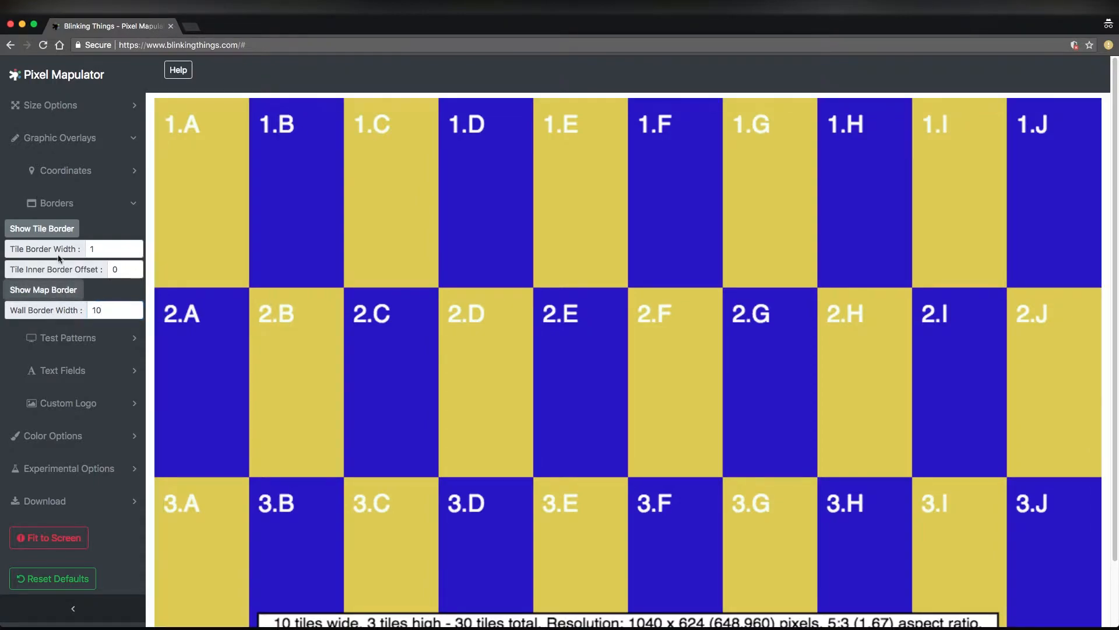
pyautogui.click(53, 236)
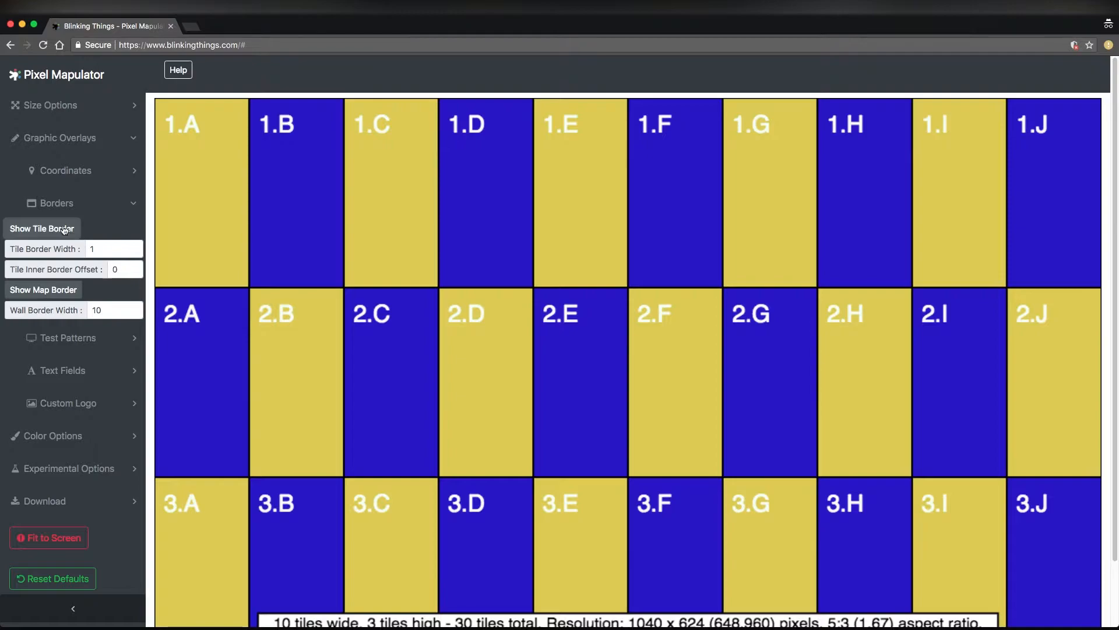
pyautogui.click(107, 204)
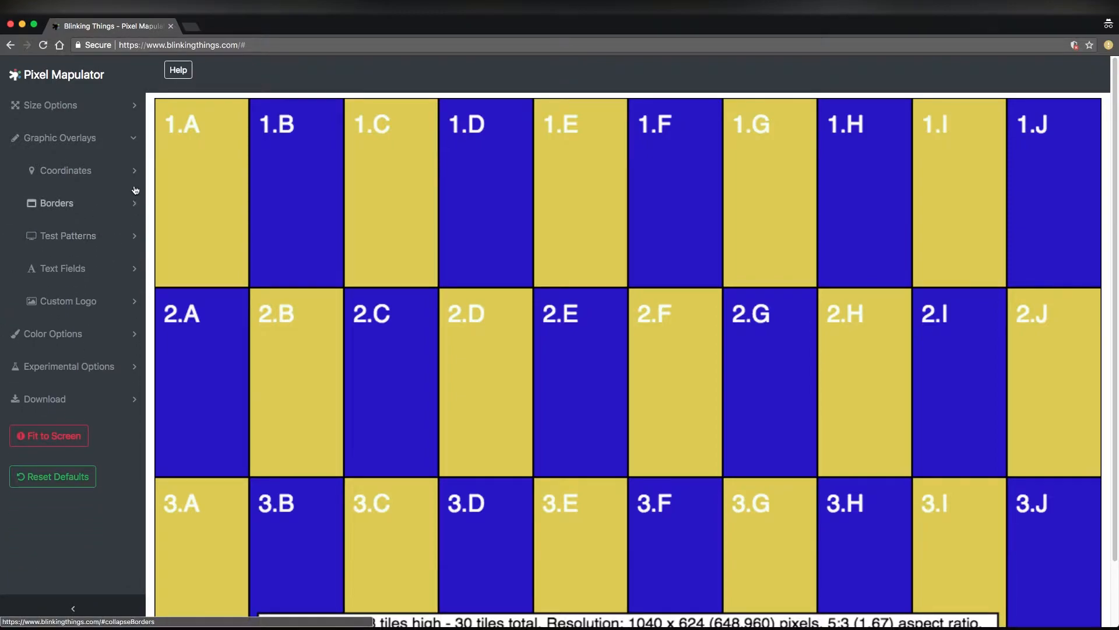
# Open the coordinate settings and toggle the coordinate labels off and on to compare the map with and without them
pyautogui.click(104, 172)
pyautogui.click(59, 204)
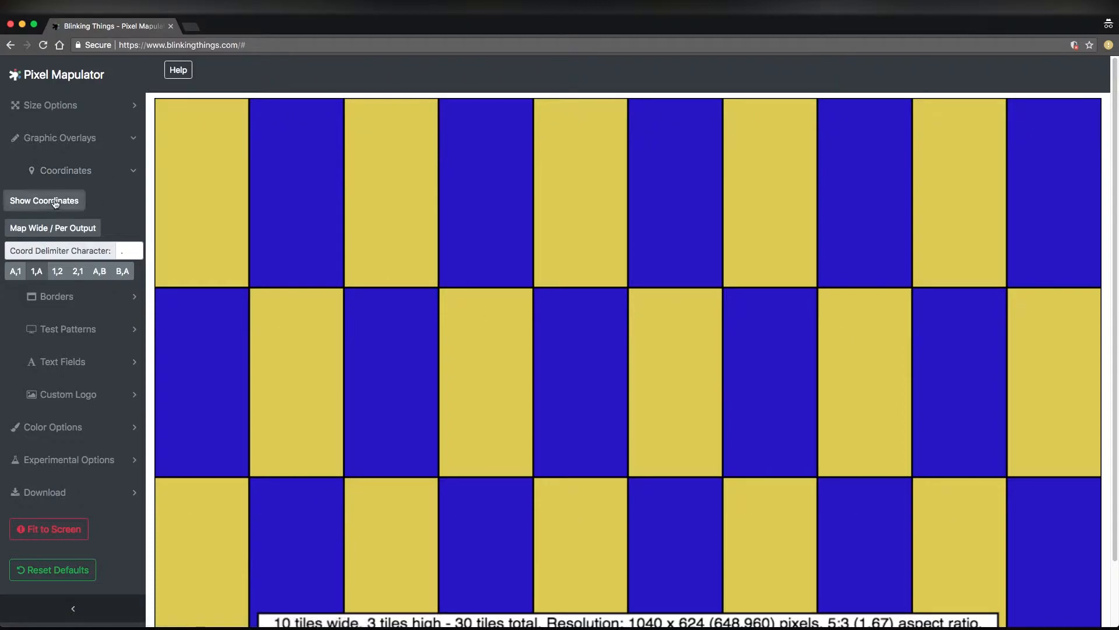
pyautogui.click(59, 204)
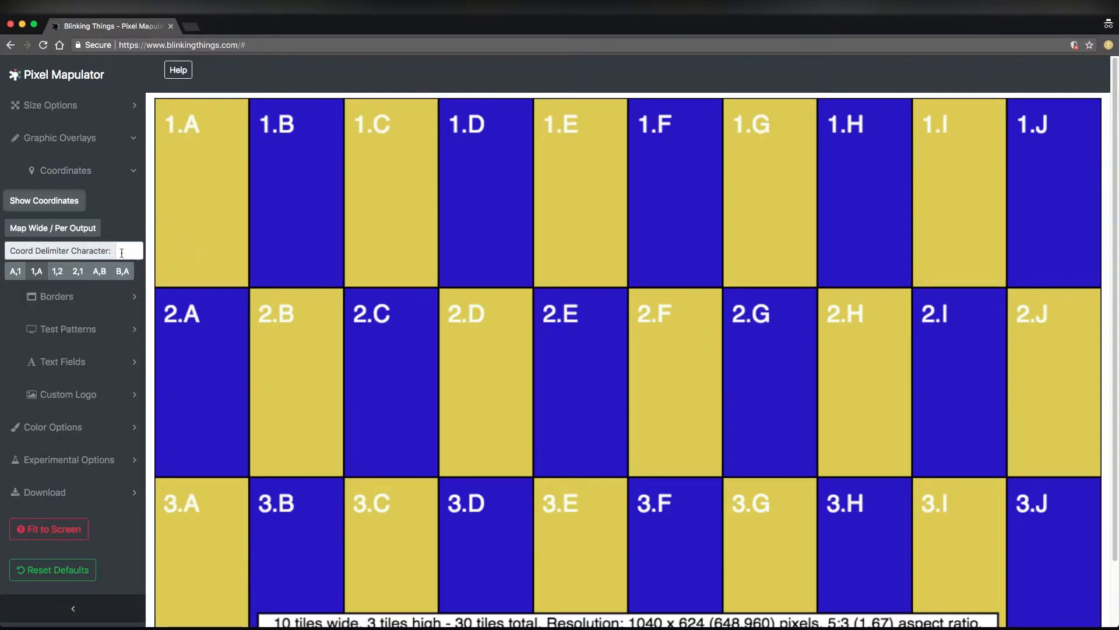
# Try a comma and the string 1238947 as the coordinate delimiter and restore the period
pyautogui.click(123, 255)
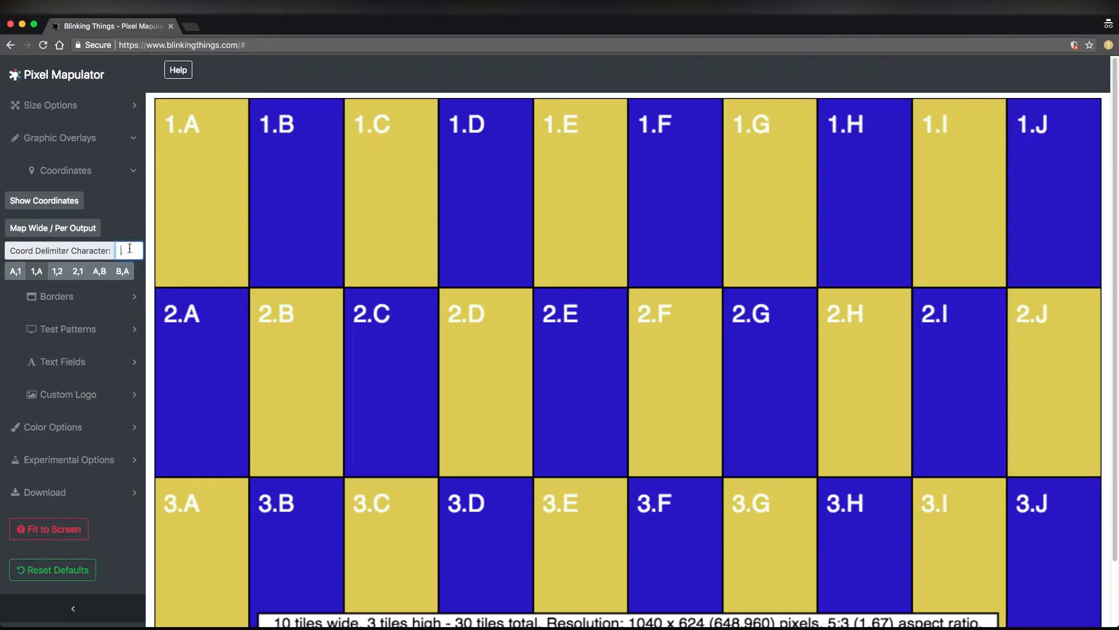
pyautogui.press('BackSpace')
pyautogui.write(',')
pyautogui.press('BackSpace')
pyautogui.write('1238947')
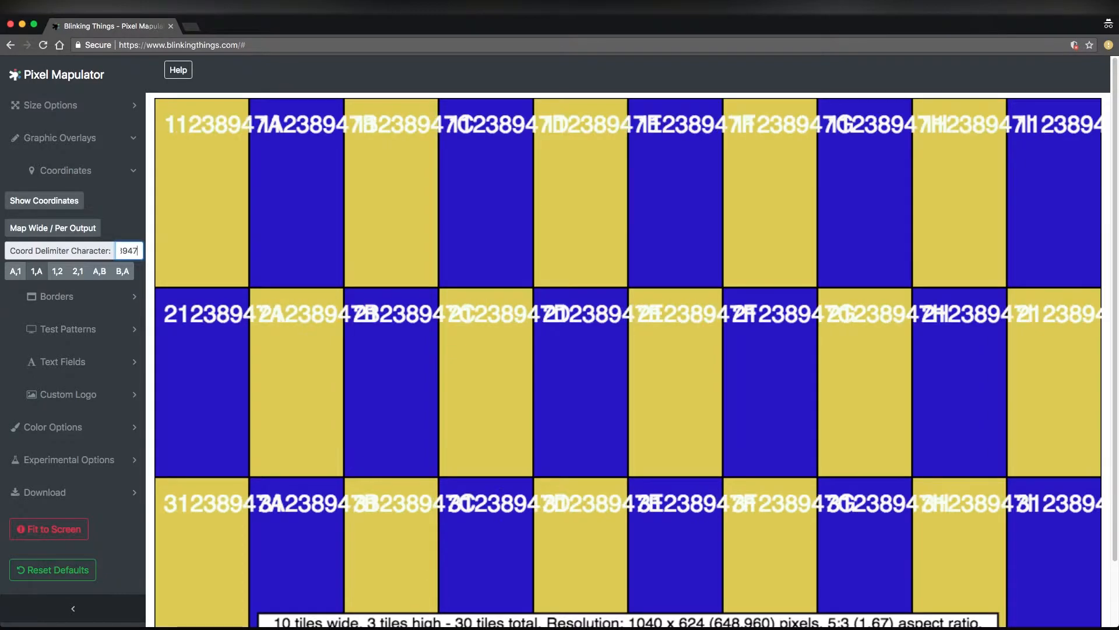
pyautogui.press('BackSpace')
pyautogui.press('BackSpace')
pyautogui.press('BackSpace')
pyautogui.press('BackSpace')
pyautogui.press('BackSpace')
pyautogui.press('BackSpace')
pyautogui.press('BackSpace')
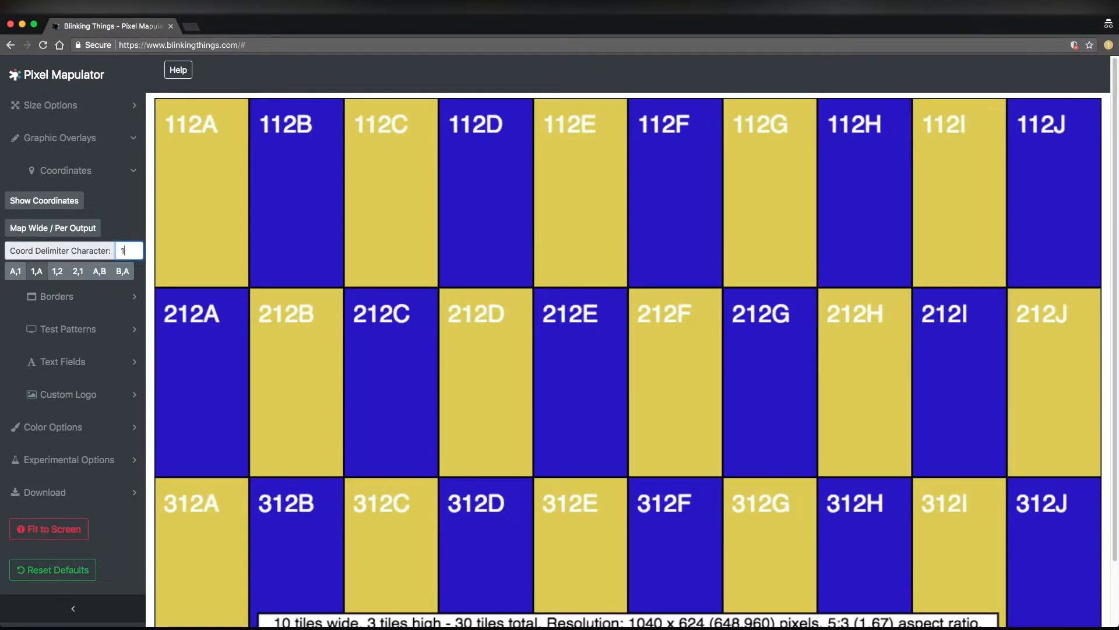
pyautogui.write('.')
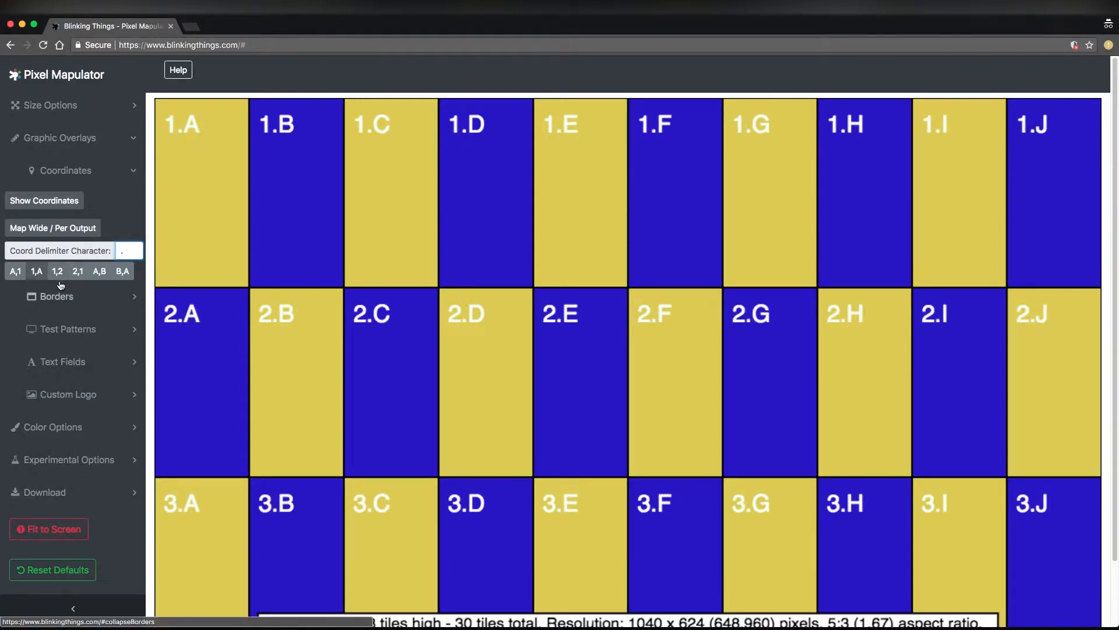
# Try the A,1 and 1,2 coordinate formats, choose A,B for the tile labels and close the coordinate settings
pyautogui.click(18, 271)
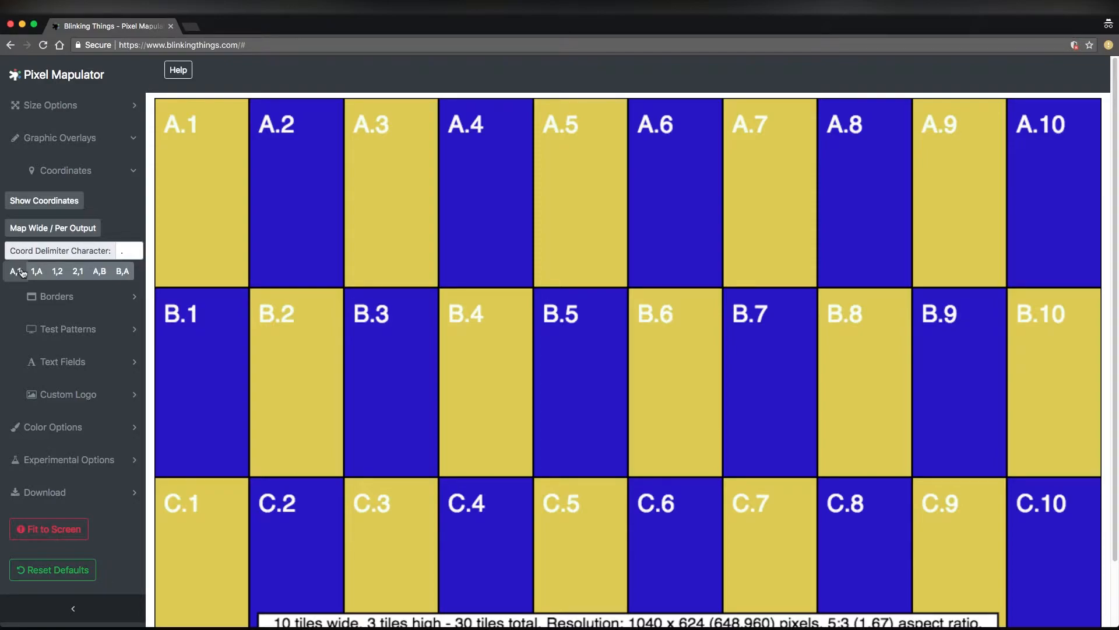
pyautogui.click(58, 272)
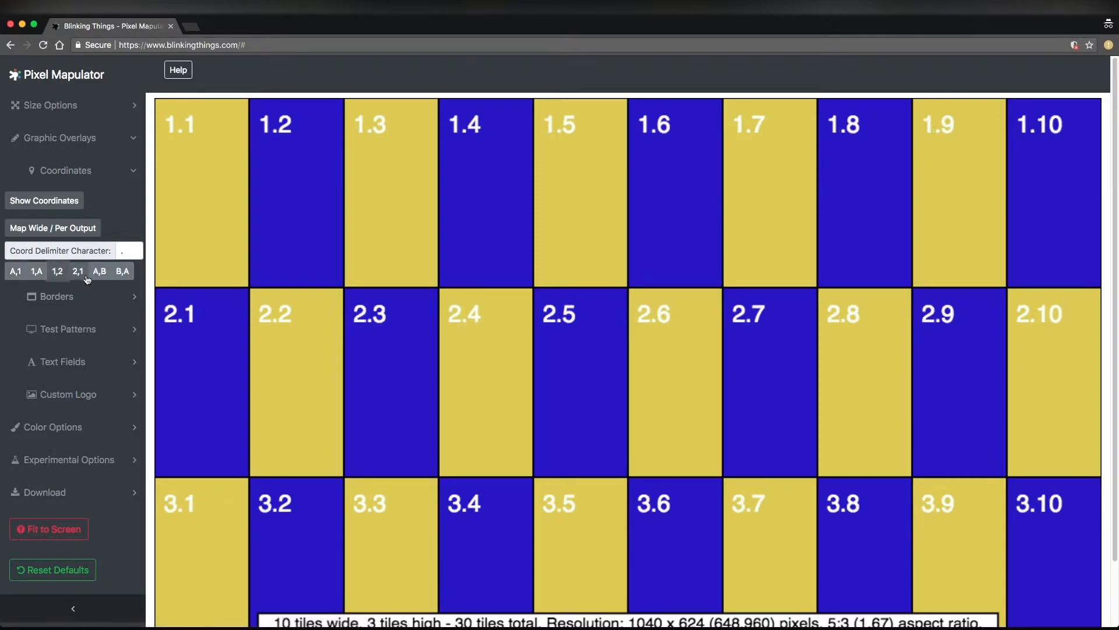
pyautogui.click(99, 271)
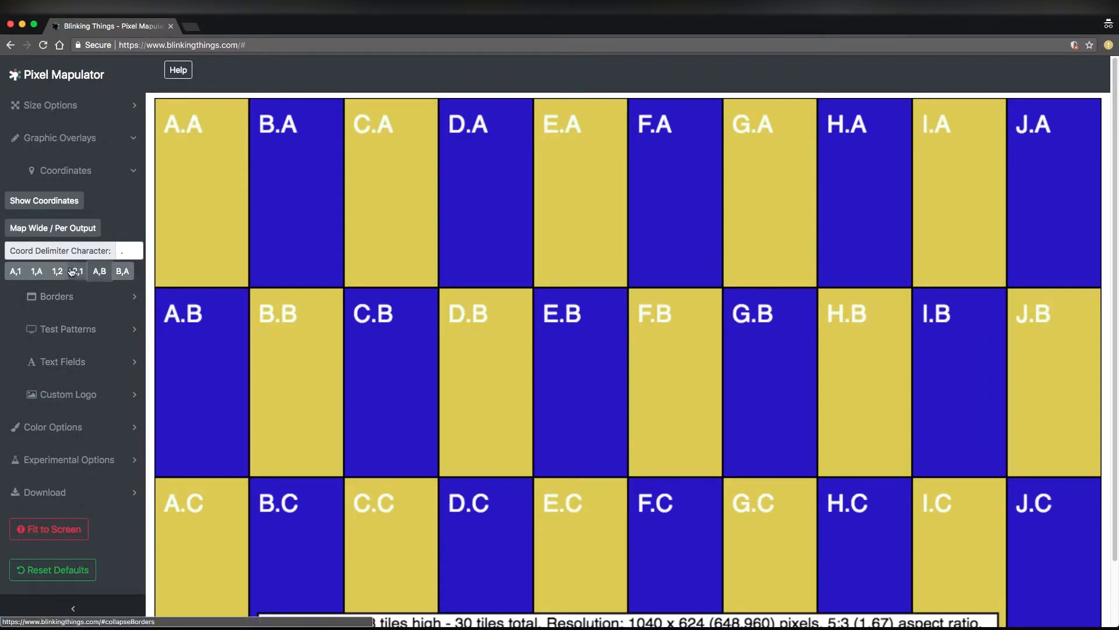
pyautogui.click(87, 182)
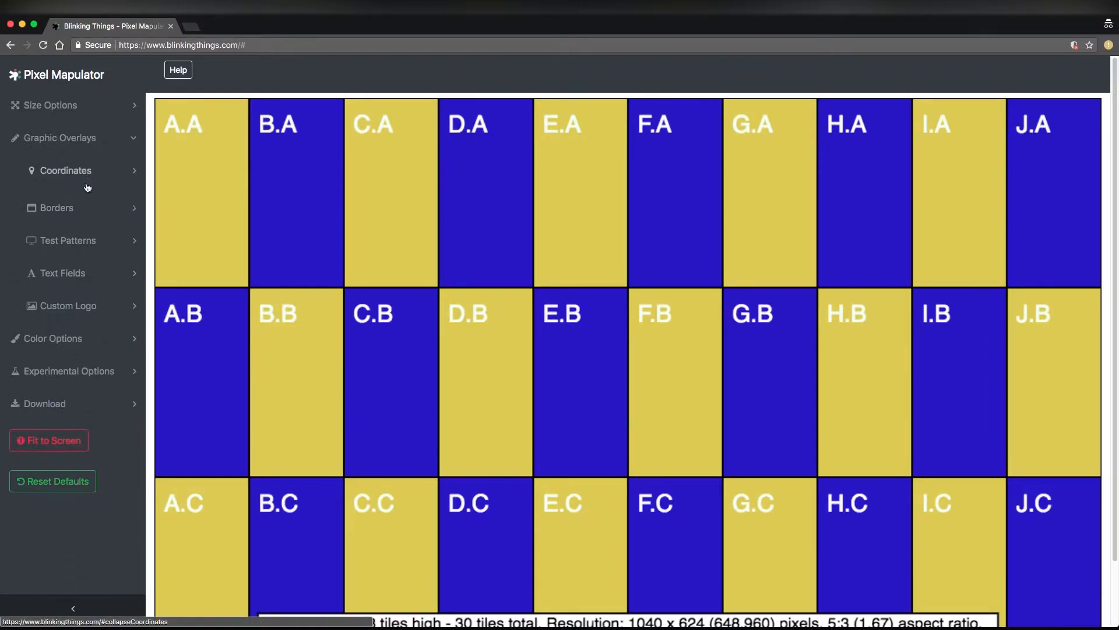
# Show the geometry scaling card test pattern, examine its circle and diagonals across the whole map, and hide it
pyautogui.click(83, 235)
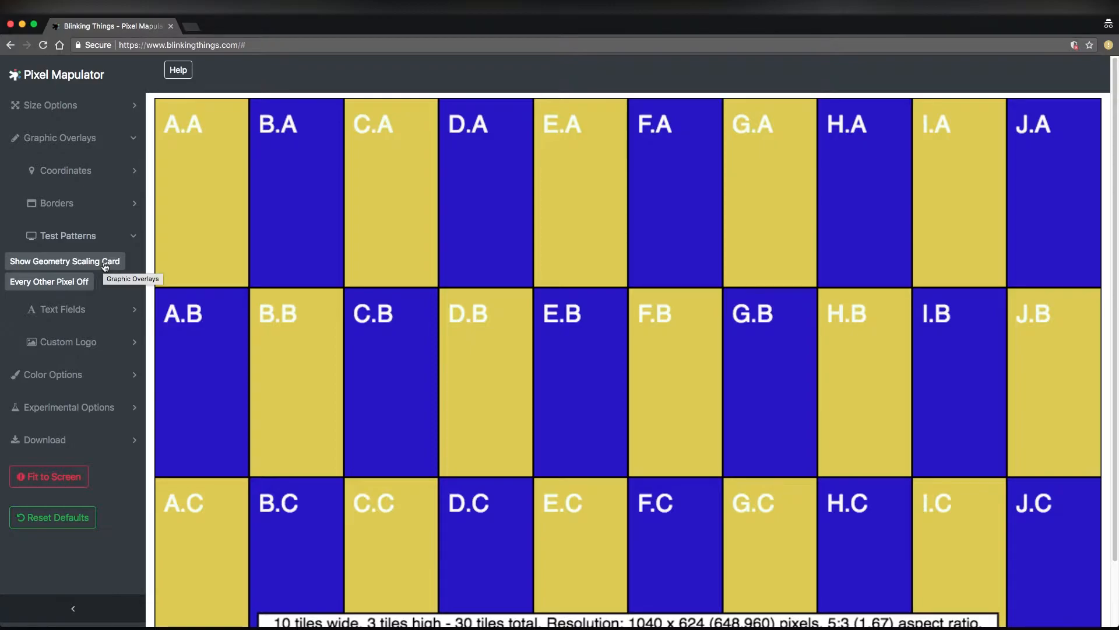
pyautogui.click(105, 263)
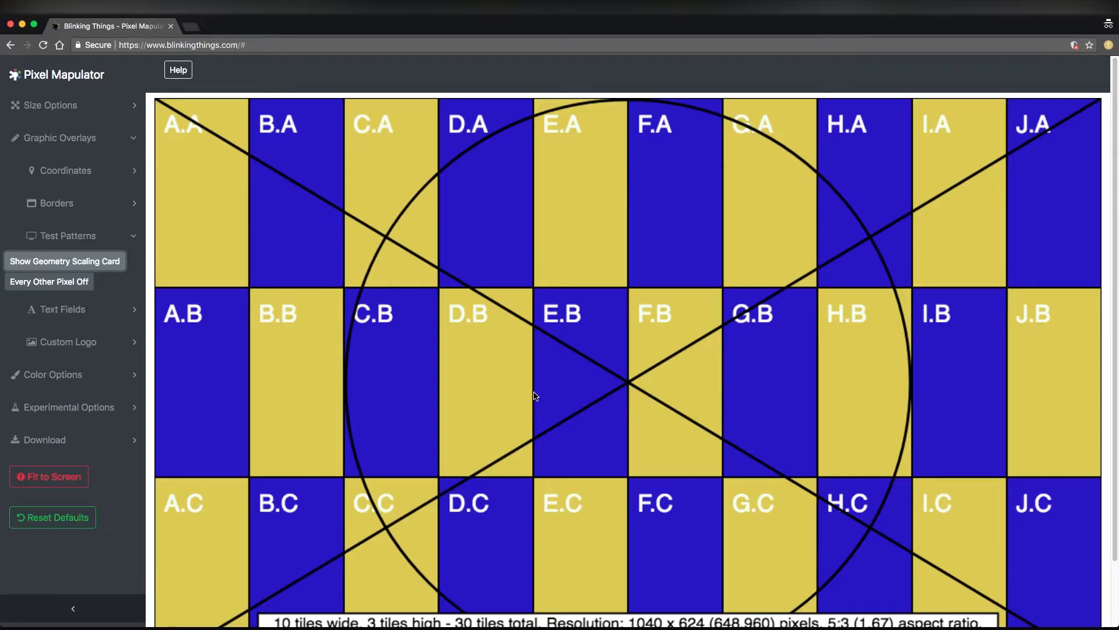
pyautogui.scroll(-3, 586, 383)
pyautogui.scroll(2, 645, 370)
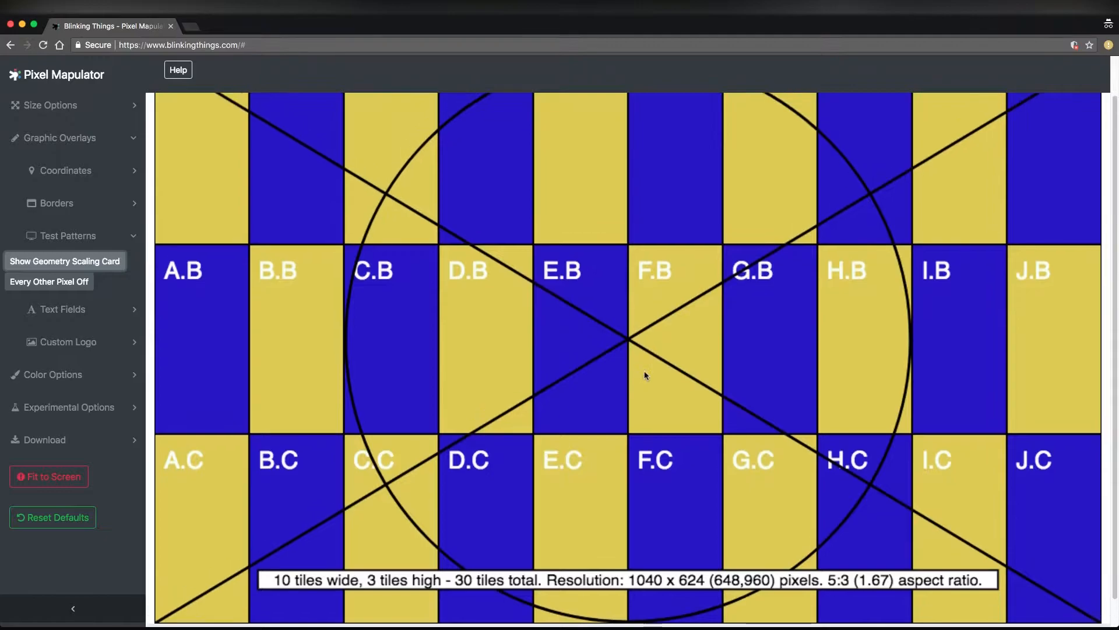
pyautogui.scroll(1, 741, 330)
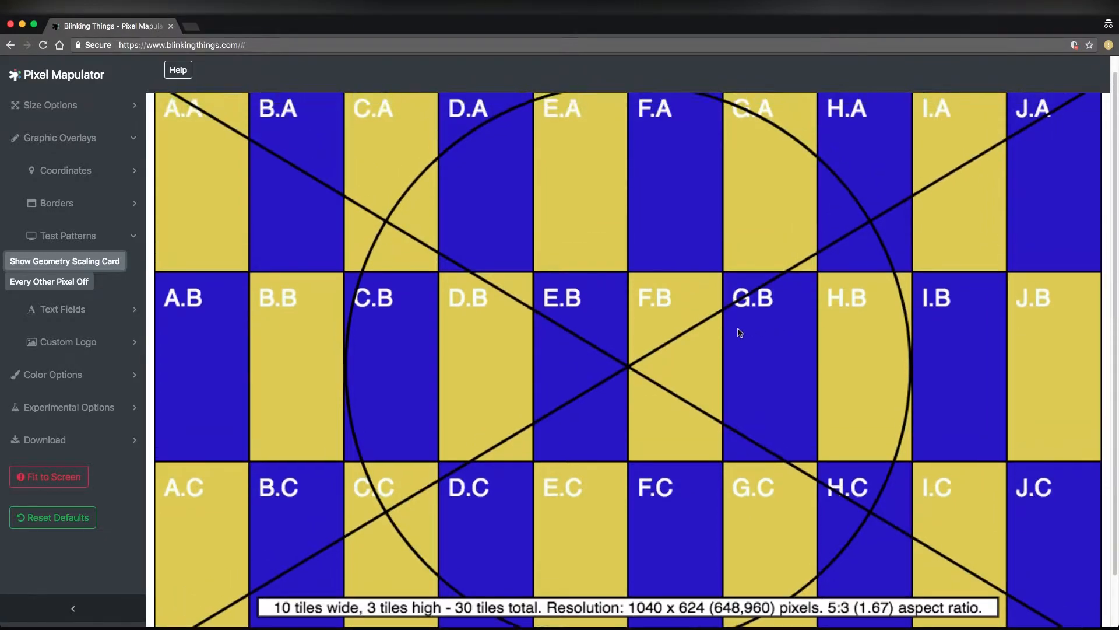
pyautogui.click(117, 261)
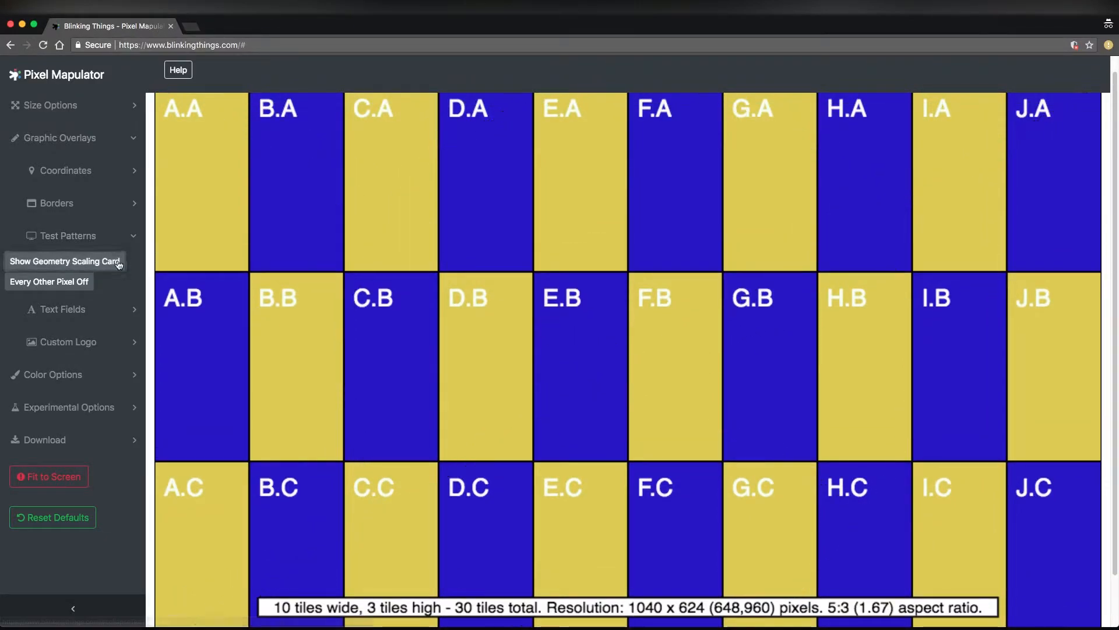
# Toggle the Every Other Pixel Off test pattern to examine its effect, leave it disabled and close the test patterns
pyautogui.click(49, 281)
pyautogui.scroll(1, 515, 303)
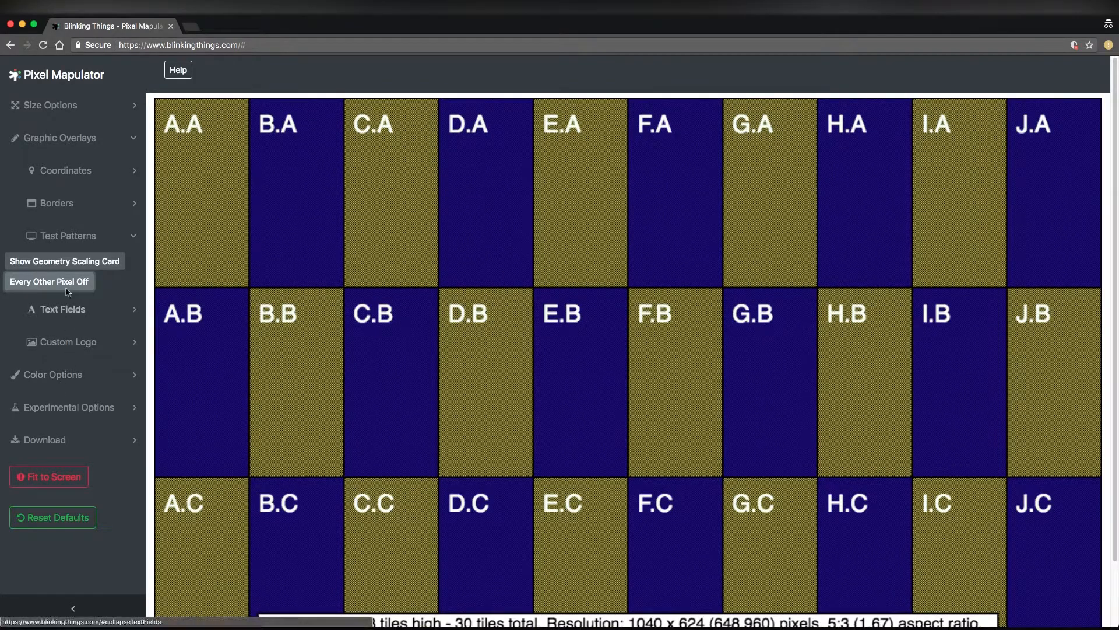
pyautogui.click(49, 281)
pyautogui.click(49, 282)
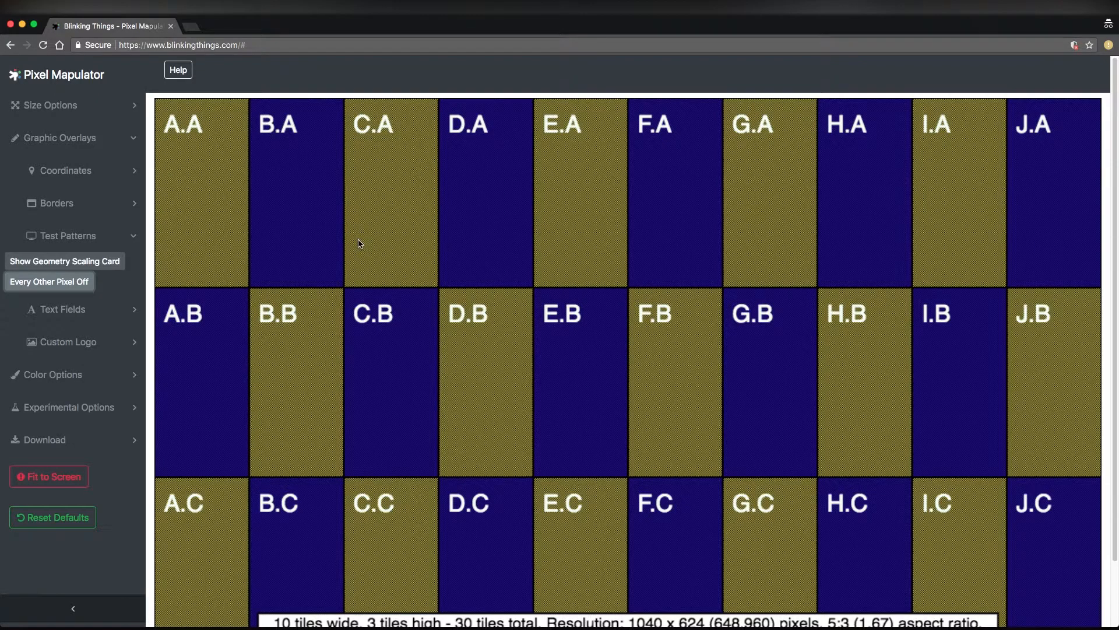
pyautogui.click(80, 286)
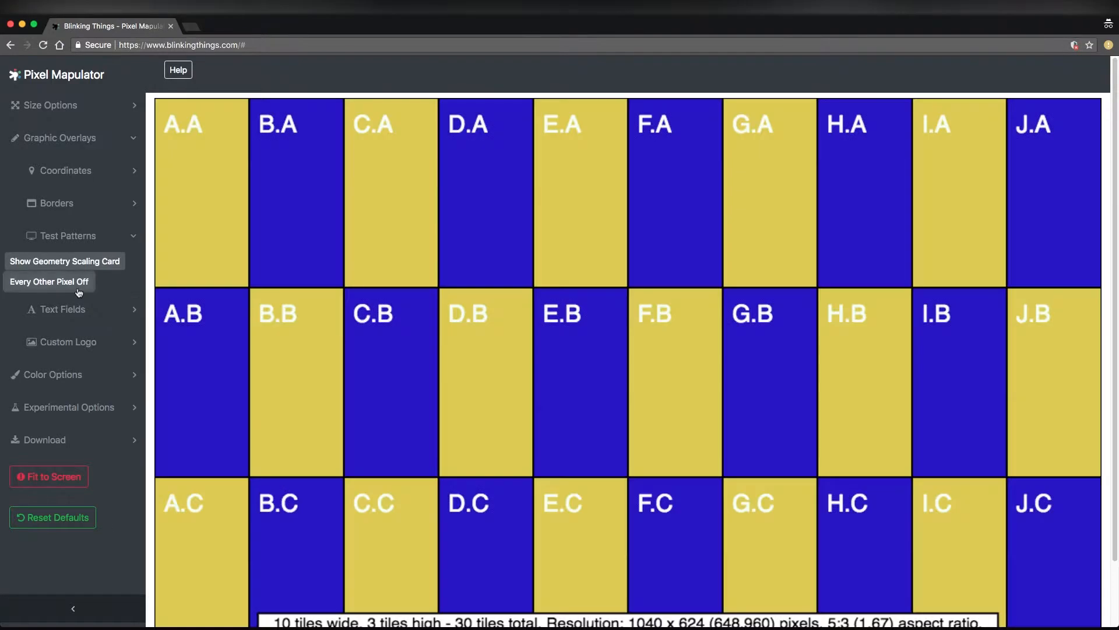
pyautogui.click(97, 237)
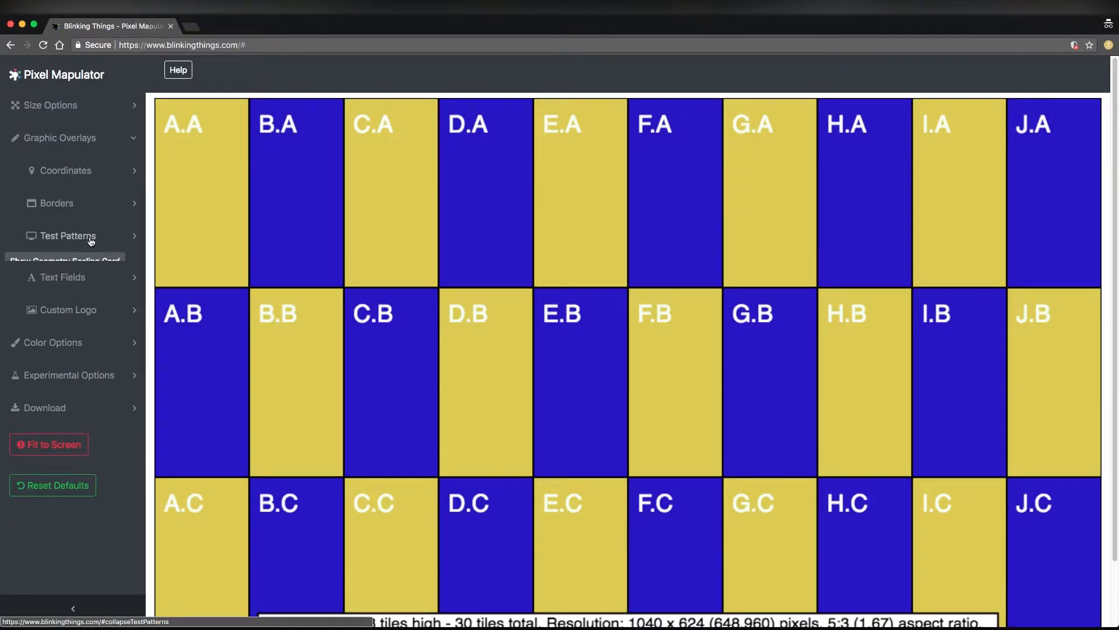
# Open the text field overlay settings and hide the map specs box at the lower edge of the map
pyautogui.click(85, 271)
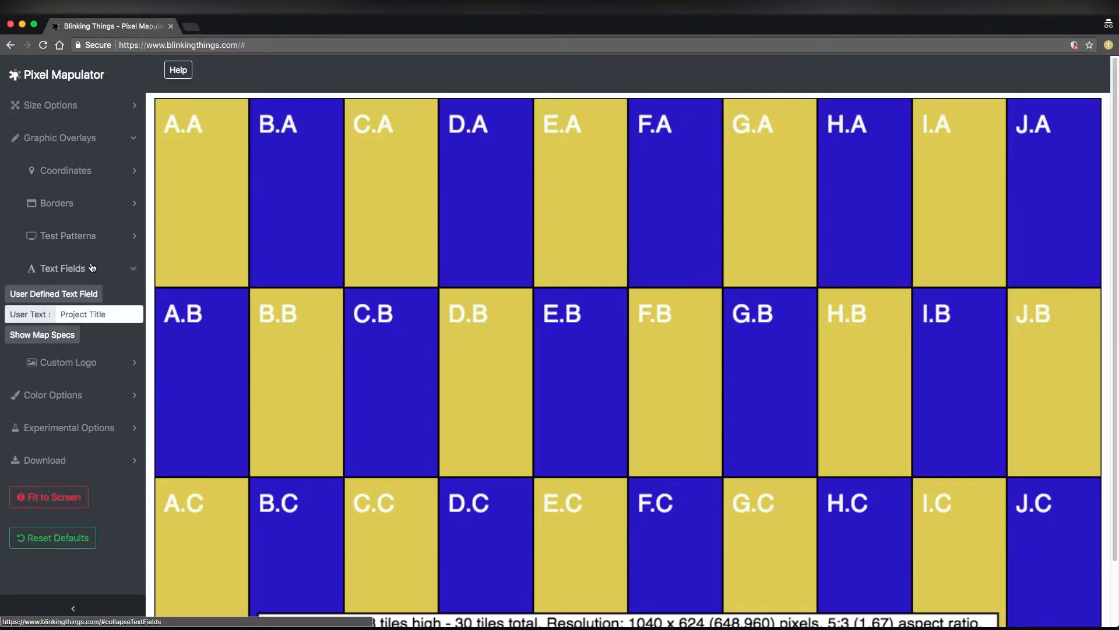
pyautogui.scroll(-2, 583, 320)
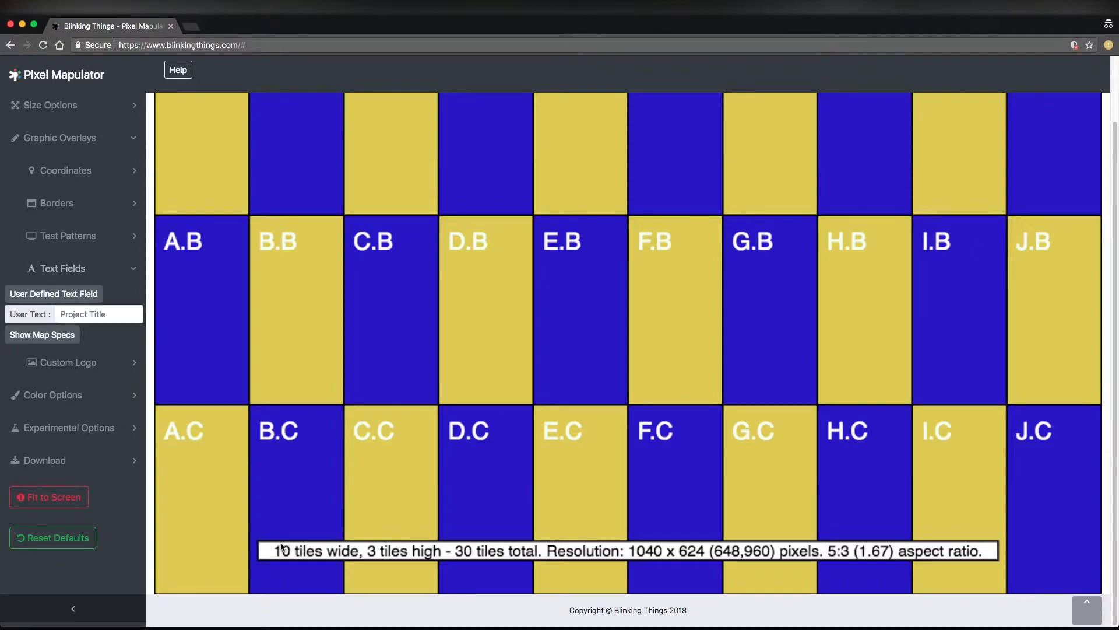
pyautogui.click(49, 341)
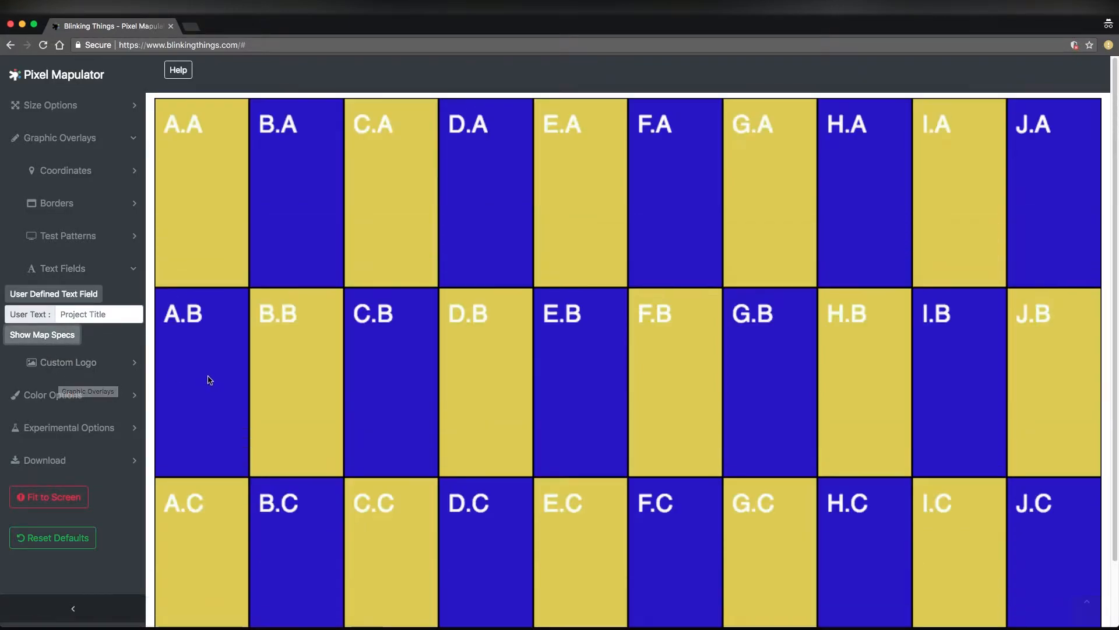
# Show the user-defined text field on the map and set its text to LED WALL A NAME
pyautogui.click(79, 293)
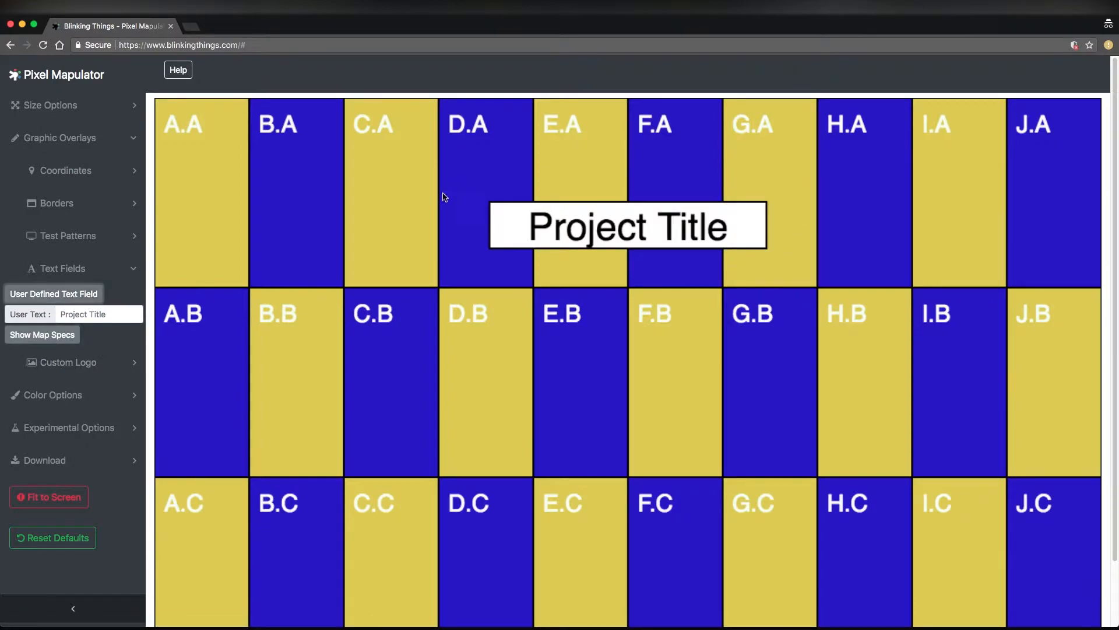
pyautogui.click(103, 321)
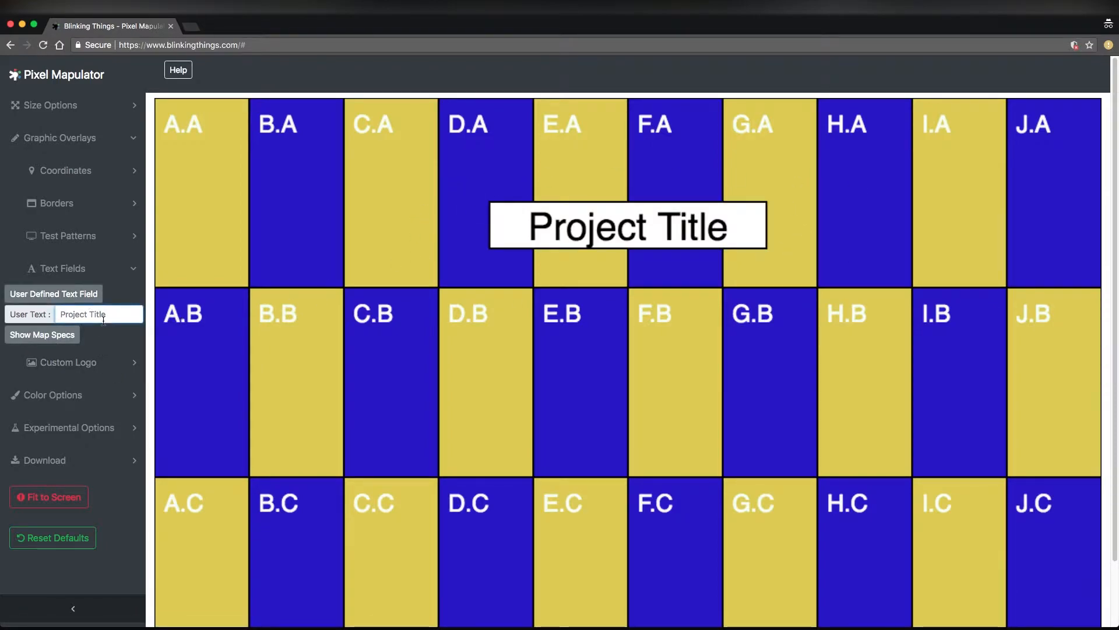
pyautogui.press('super+a')
pyautogui.write('LED WALL A NAME')
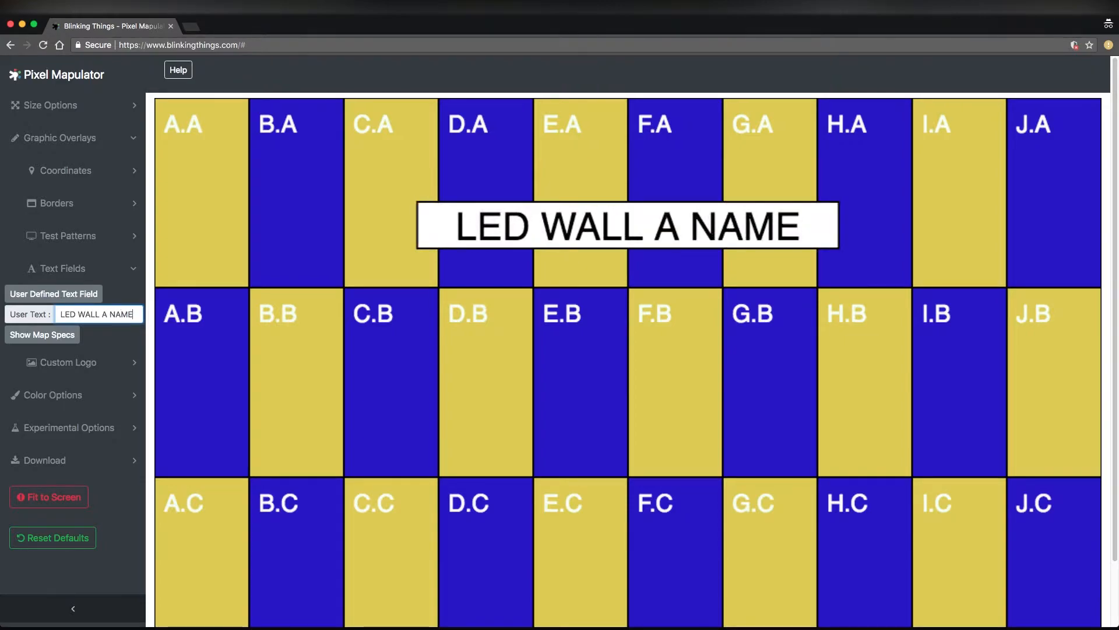
pyautogui.press('super+a')
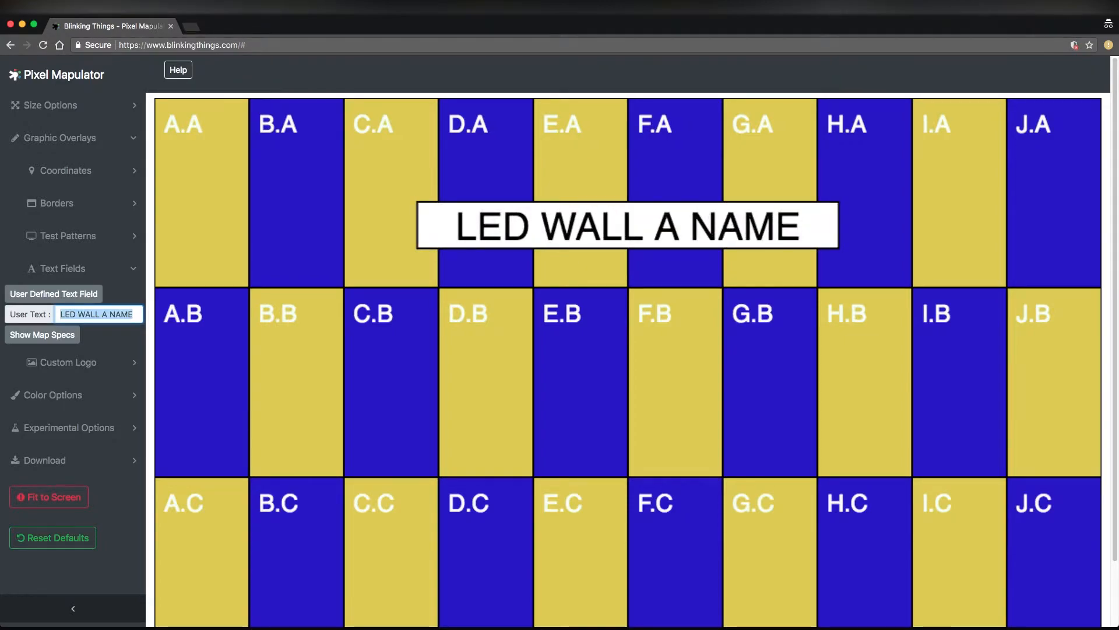
# Hide the user-defined text field from the map and close the text field settings
pyautogui.click(52, 296)
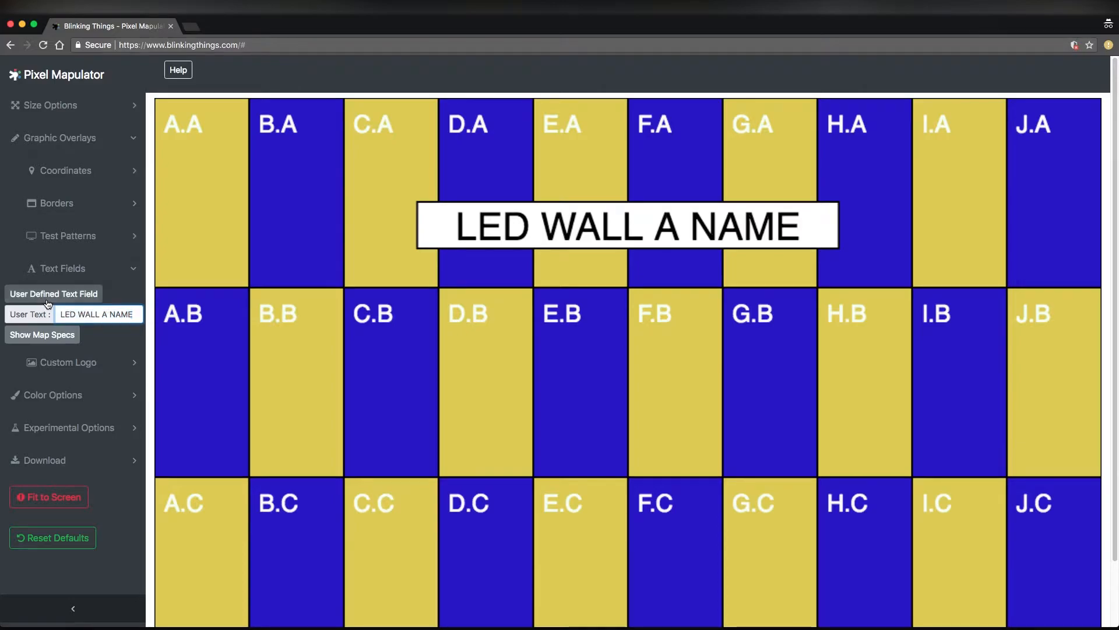
pyautogui.click(103, 273)
# Overlay the custom logo on the map to examine it, remove it and close the custom logo settings
pyautogui.click(100, 302)
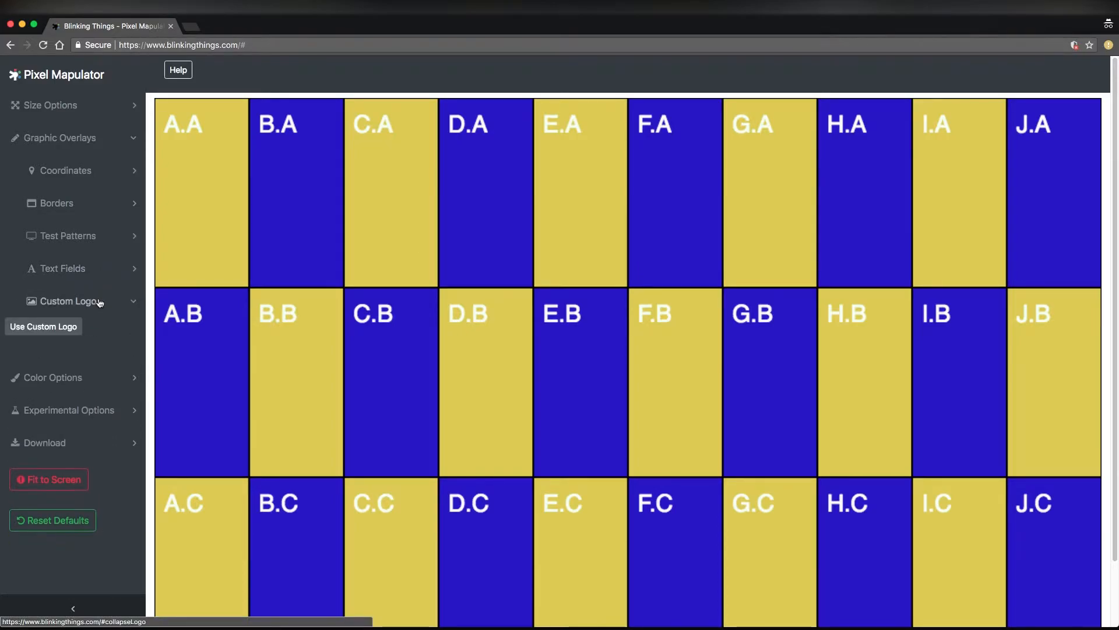
pyautogui.scroll(-3, 869, 430)
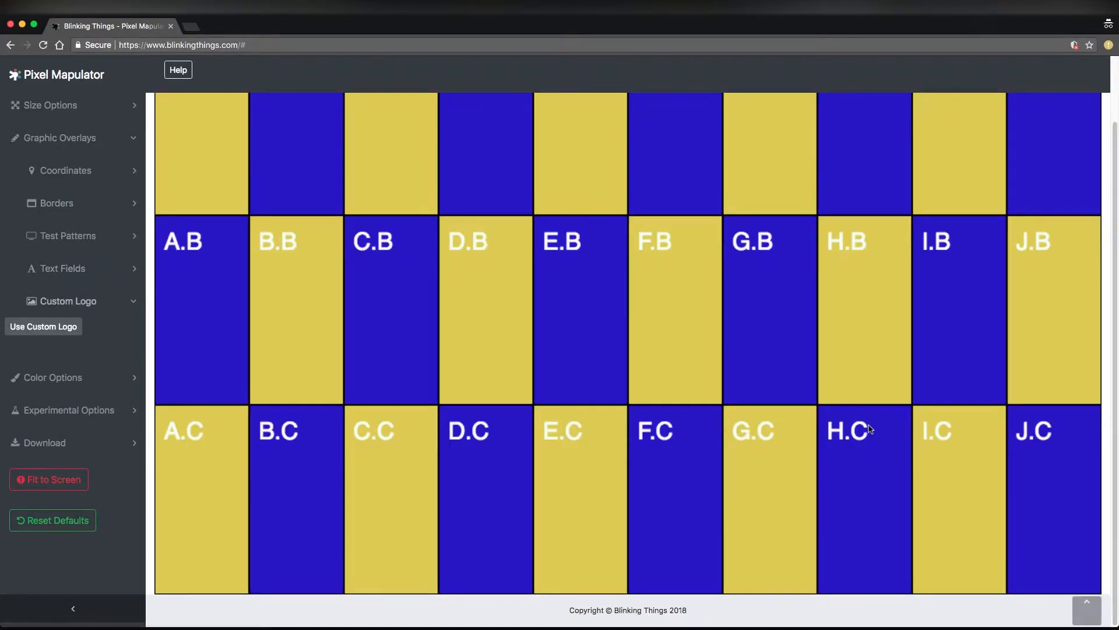
pyautogui.click(20, 328)
pyautogui.scroll(3, 815, 303)
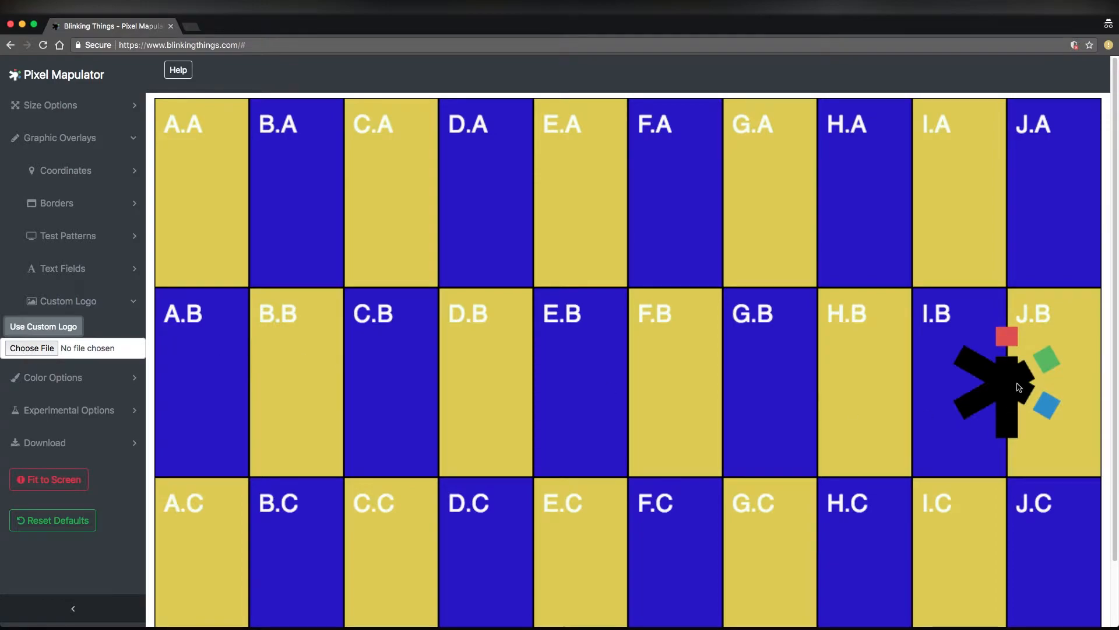
pyautogui.click(76, 331)
pyautogui.click(88, 304)
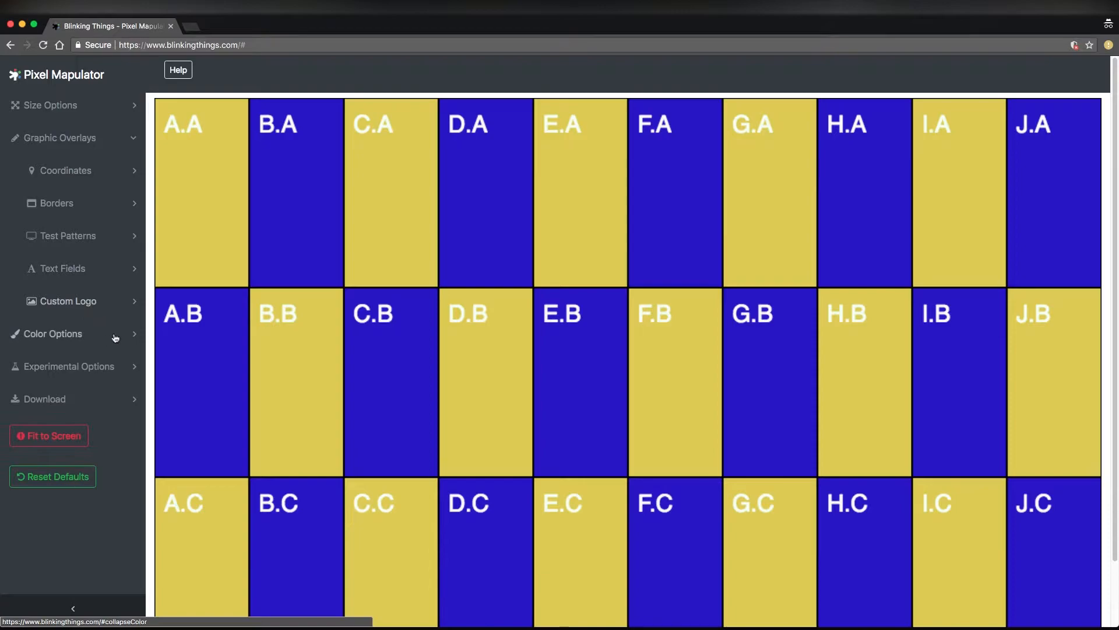
# Show the user-defined text field on the map again
pyautogui.click(94, 145)
pyautogui.click(76, 175)
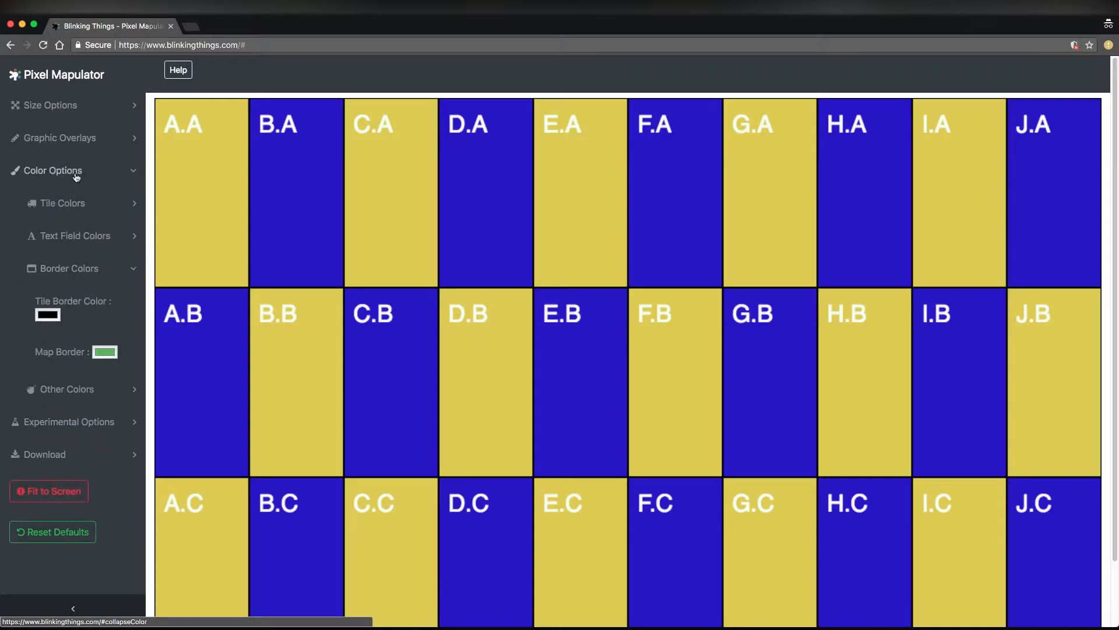
pyautogui.click(76, 176)
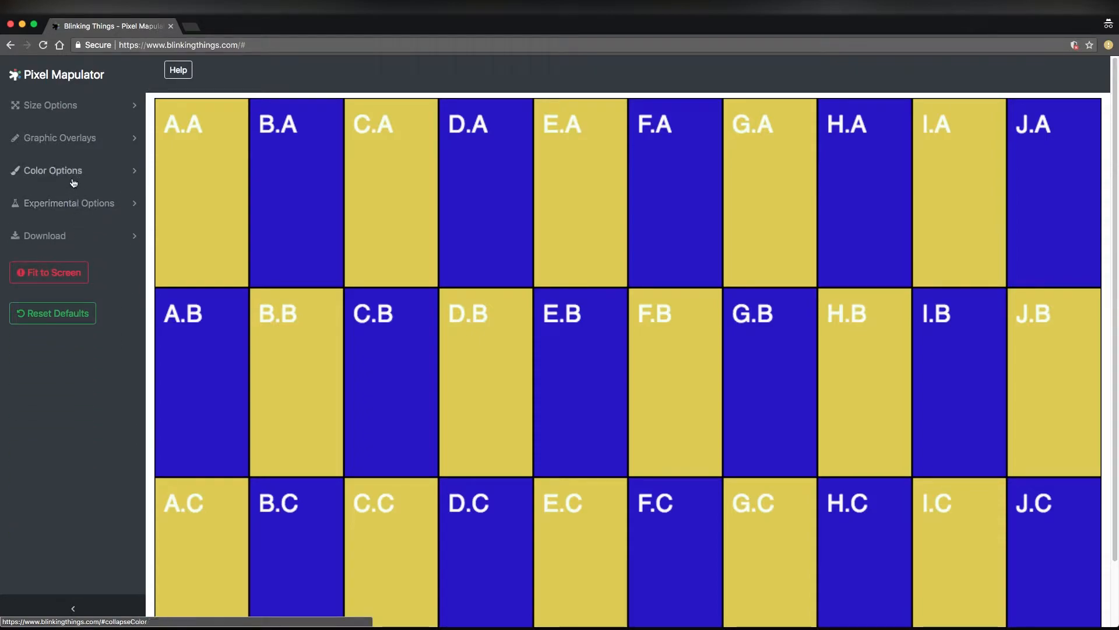
pyautogui.click(73, 140)
pyautogui.click(82, 269)
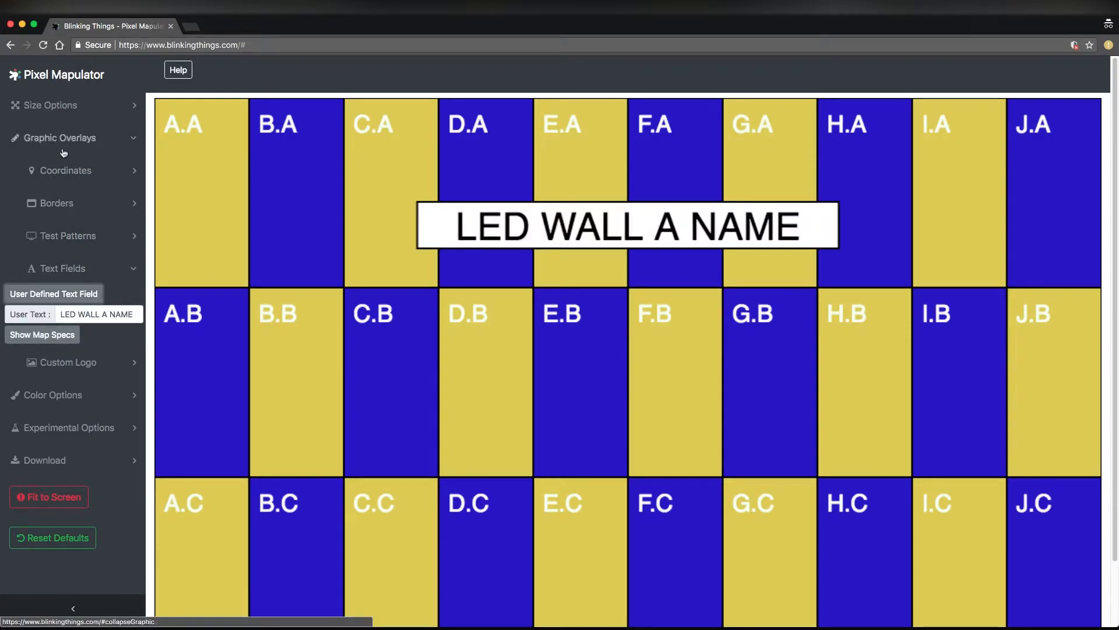
# Set the user text color of the LED WALL A NAME label to orange
pyautogui.click(65, 140)
pyautogui.click(70, 170)
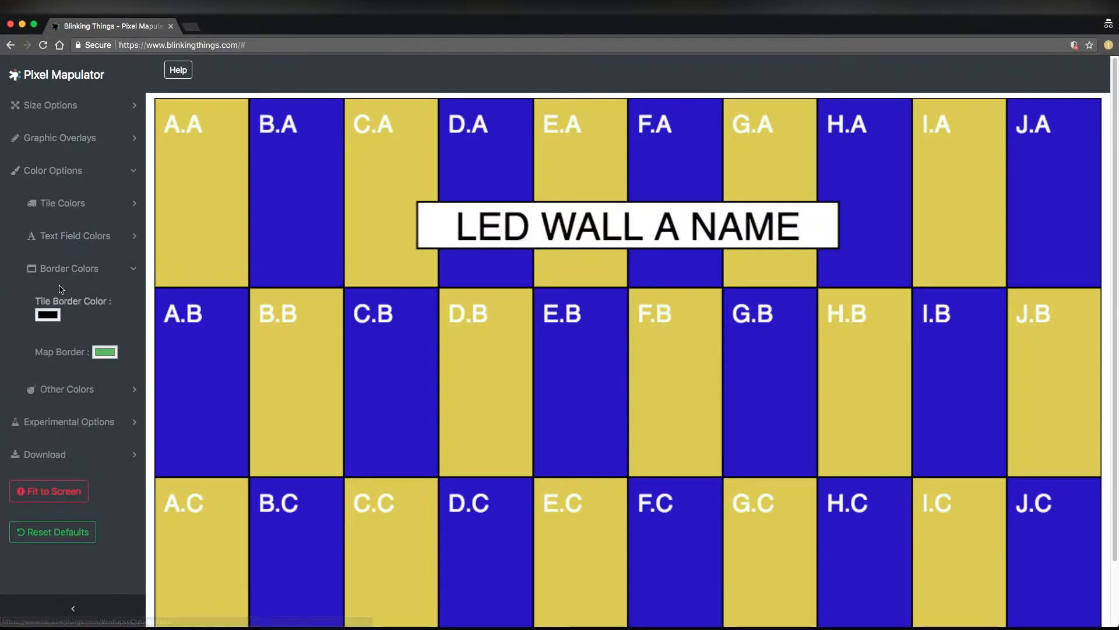
pyautogui.click(64, 238)
pyautogui.click(96, 305)
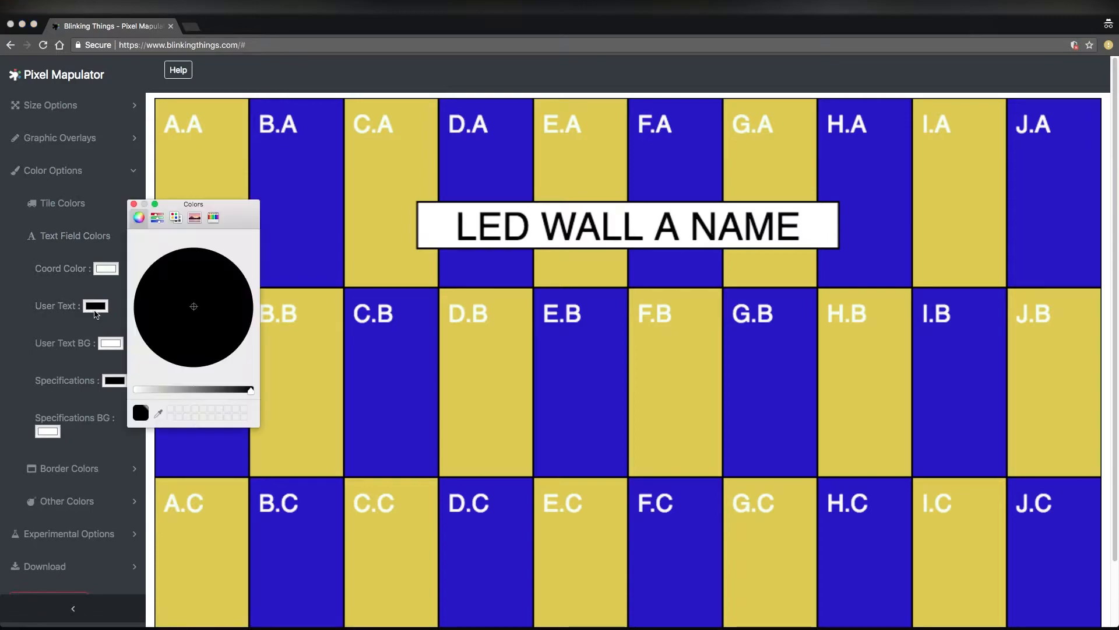
pyautogui.click(151, 391)
pyautogui.click(231, 274)
pyautogui.click(133, 204)
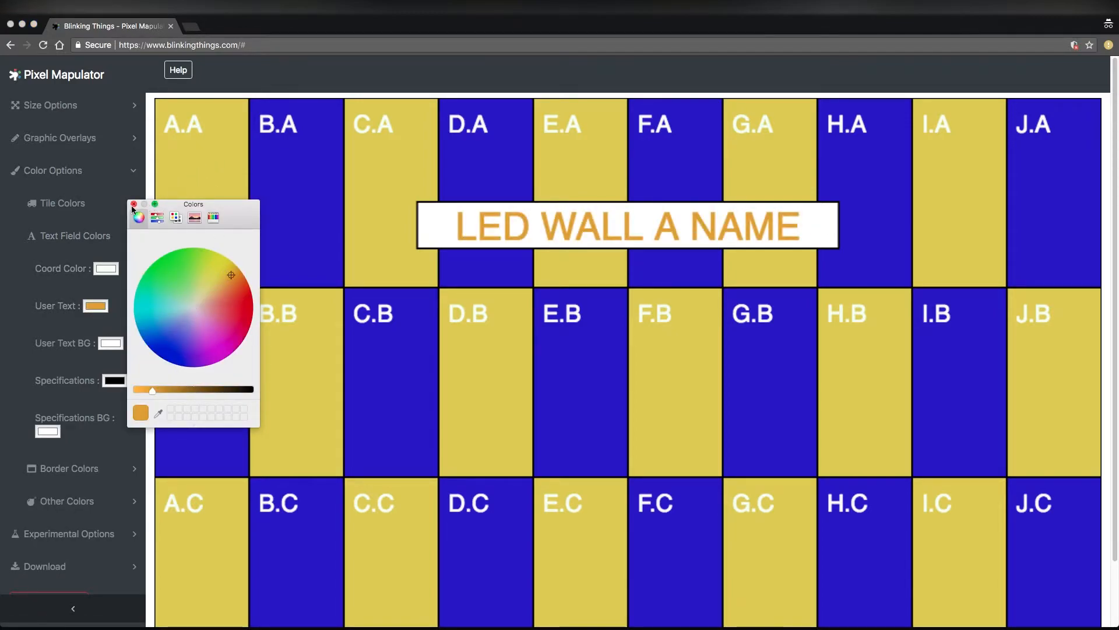
# Set the user text background color to red and close the text field colors
pyautogui.click(110, 343)
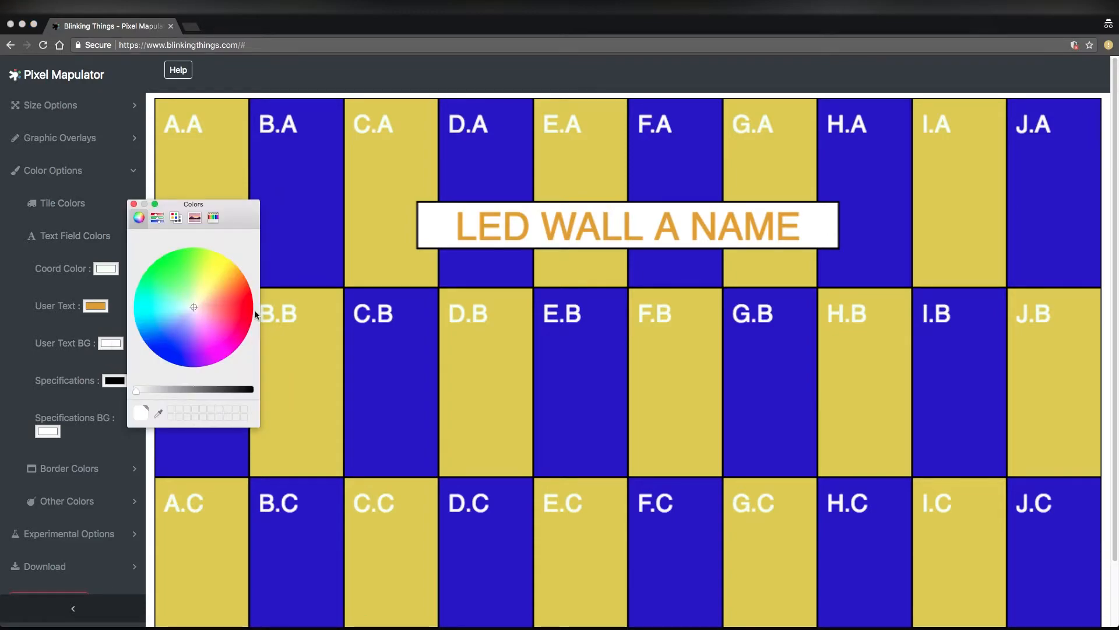
pyautogui.click(253, 310)
pyautogui.click(134, 204)
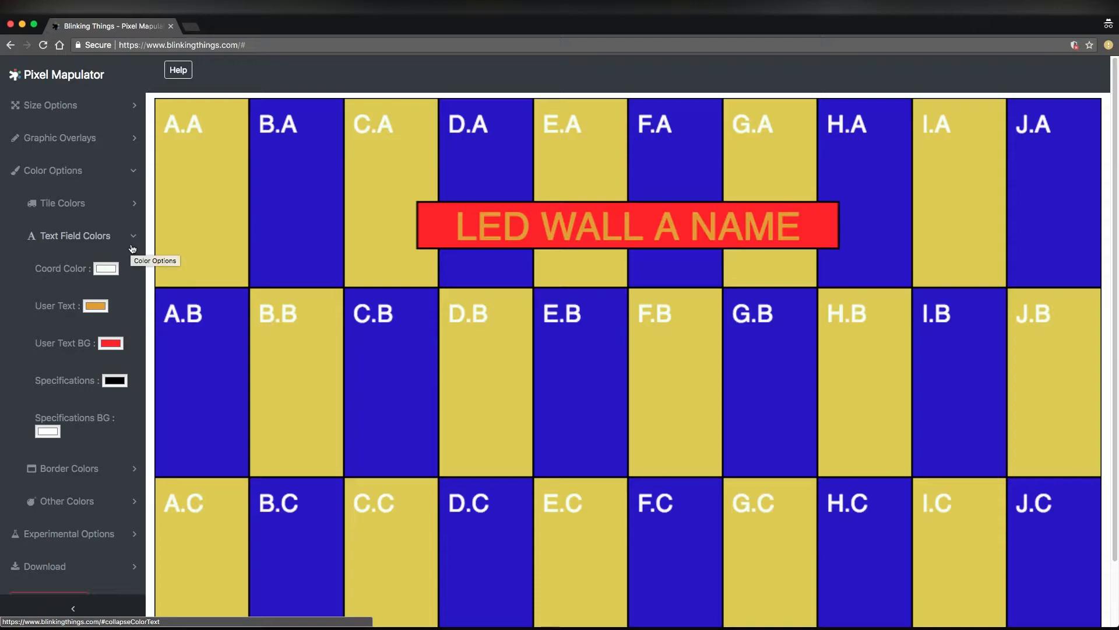
pyautogui.click(102, 236)
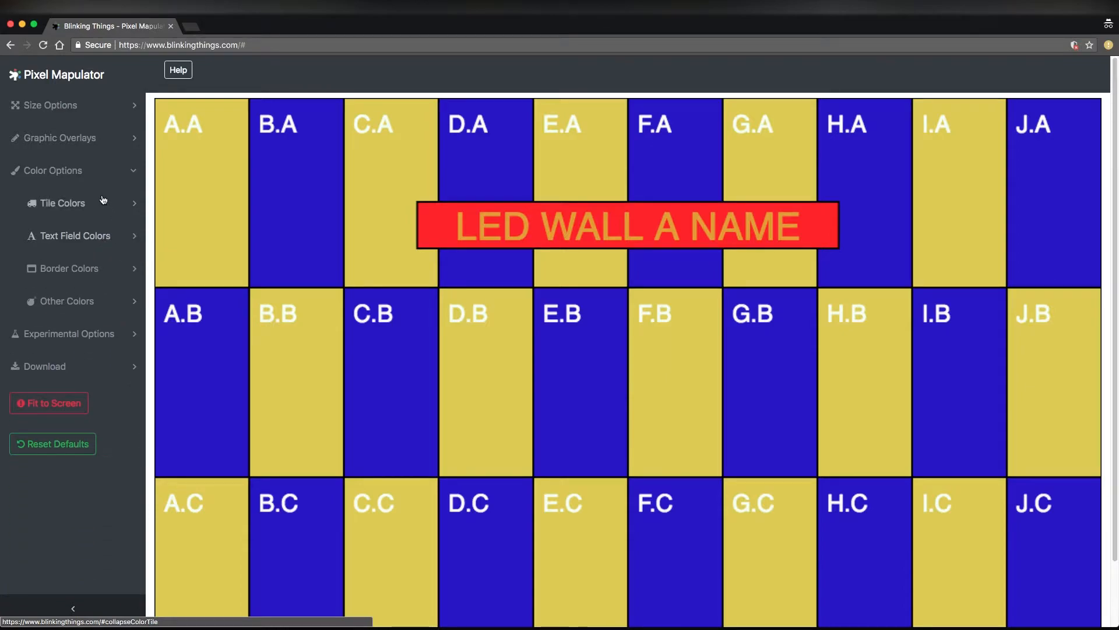
# Leave the color options and hide the user-defined text field from the map
pyautogui.scroll(-1, 375, 363)
pyautogui.click(82, 167)
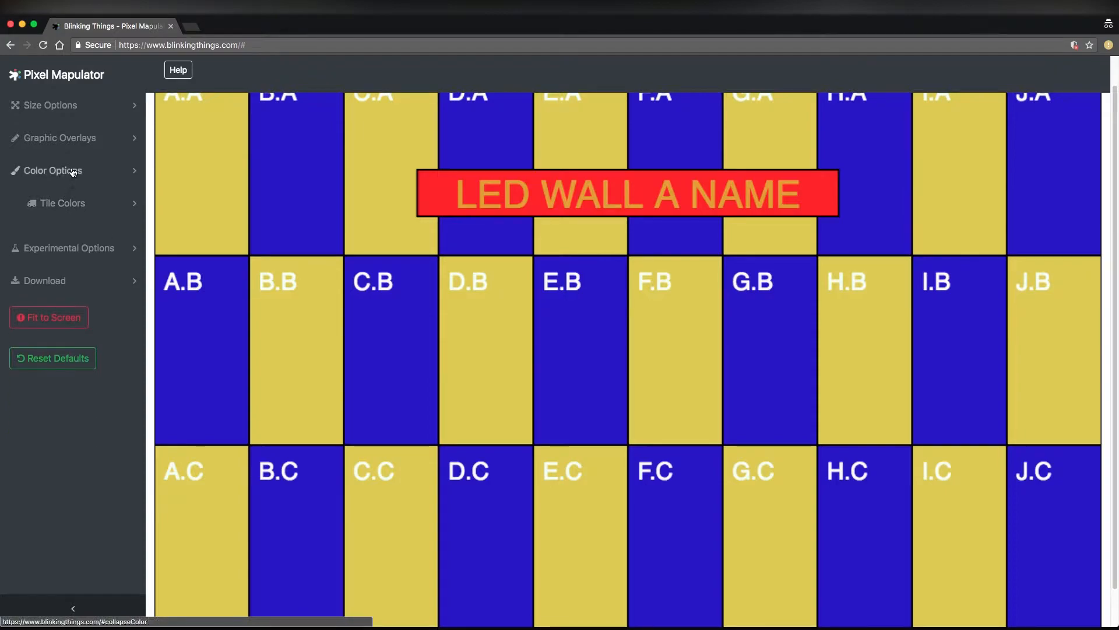
pyautogui.click(64, 137)
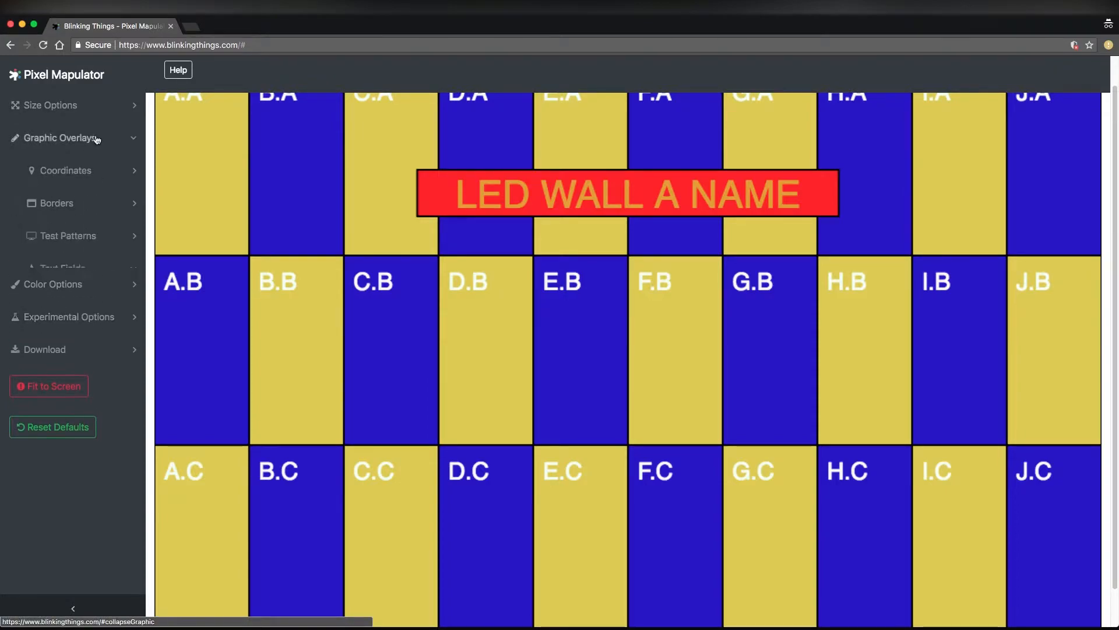
pyautogui.click(54, 293)
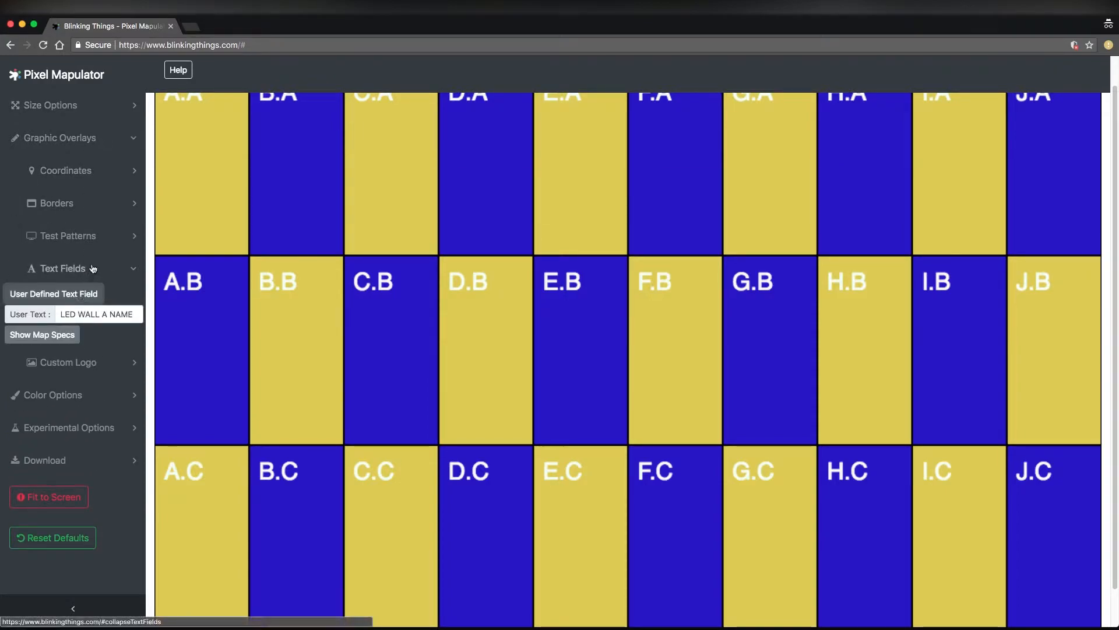
pyautogui.click(63, 268)
pyautogui.click(68, 139)
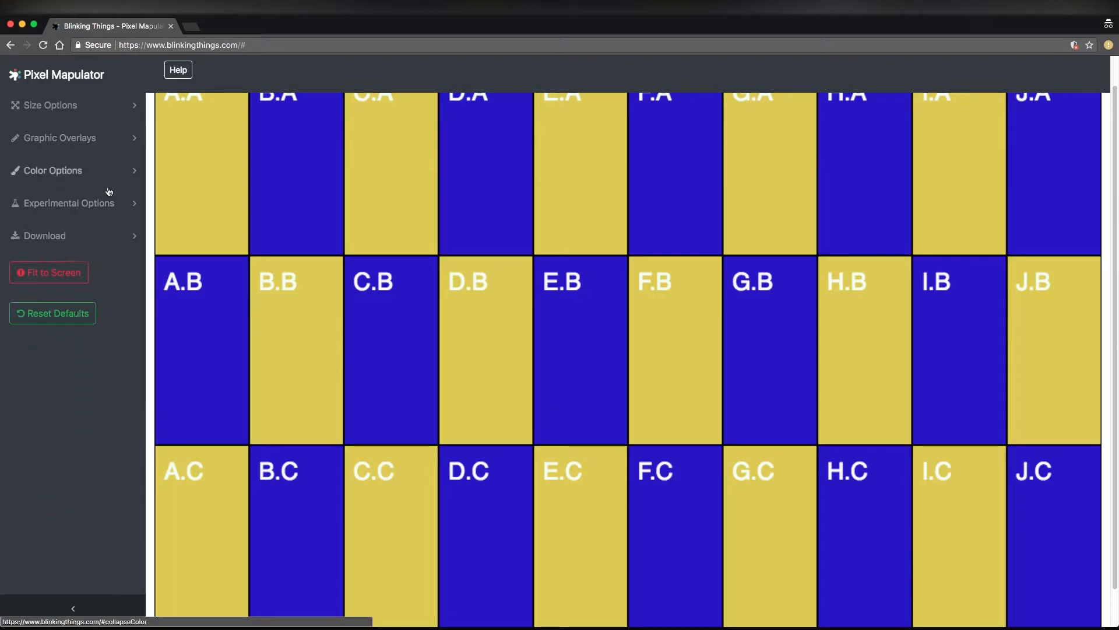
# Reset all pixel map settings to their defaults
pyautogui.scroll(1, 305, 300)
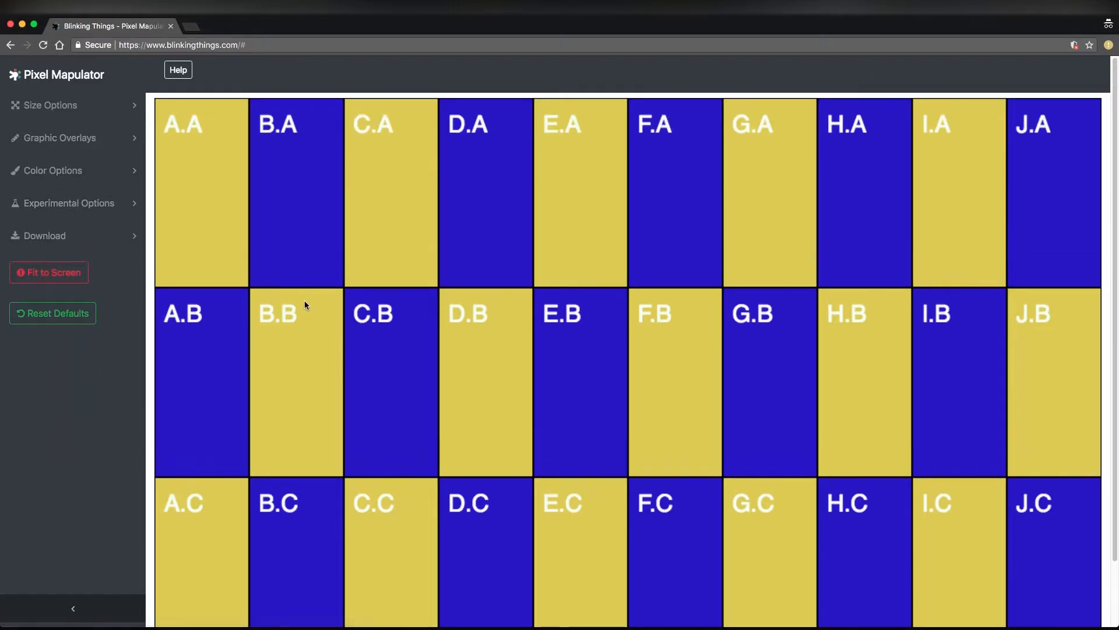
pyautogui.click(86, 314)
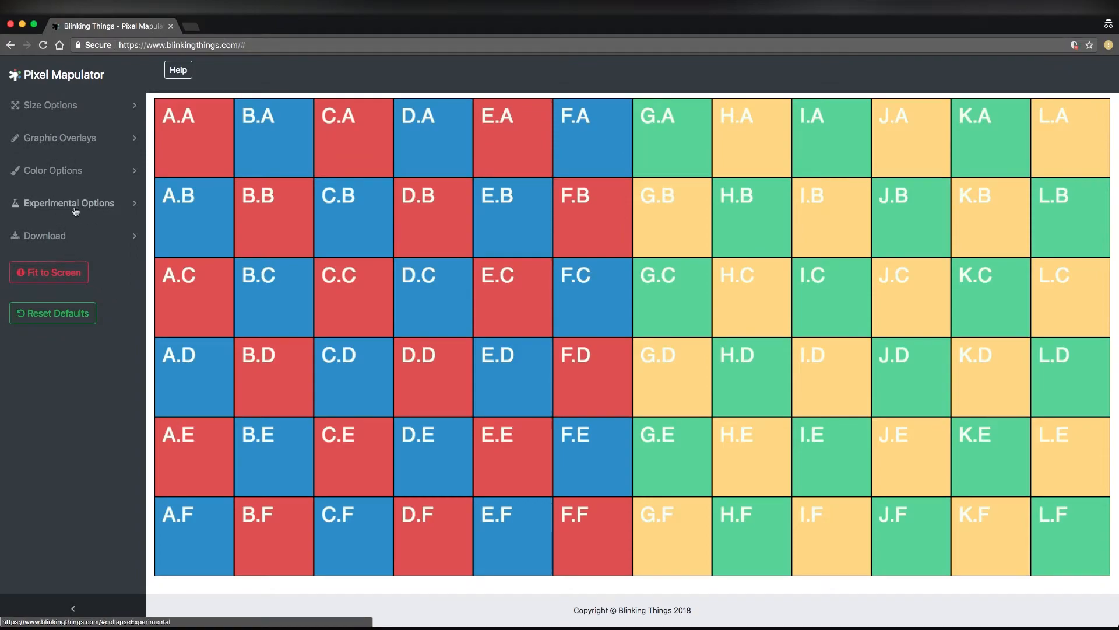
# Set the map size to 10 tiles wide and 3 tiles high
pyautogui.click(50, 105)
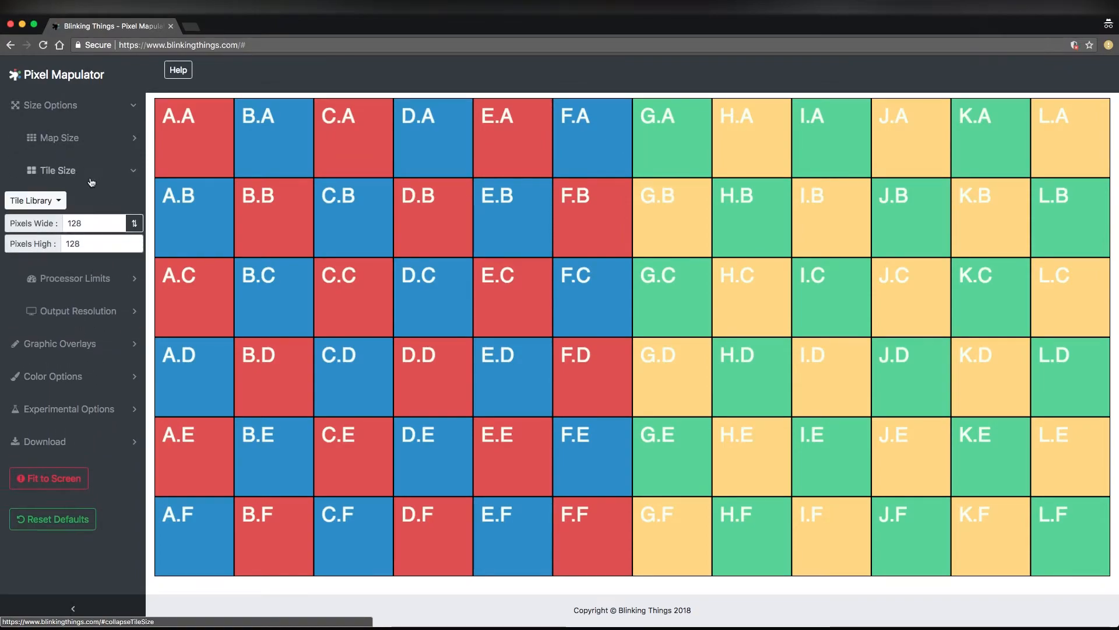
pyautogui.click(65, 139)
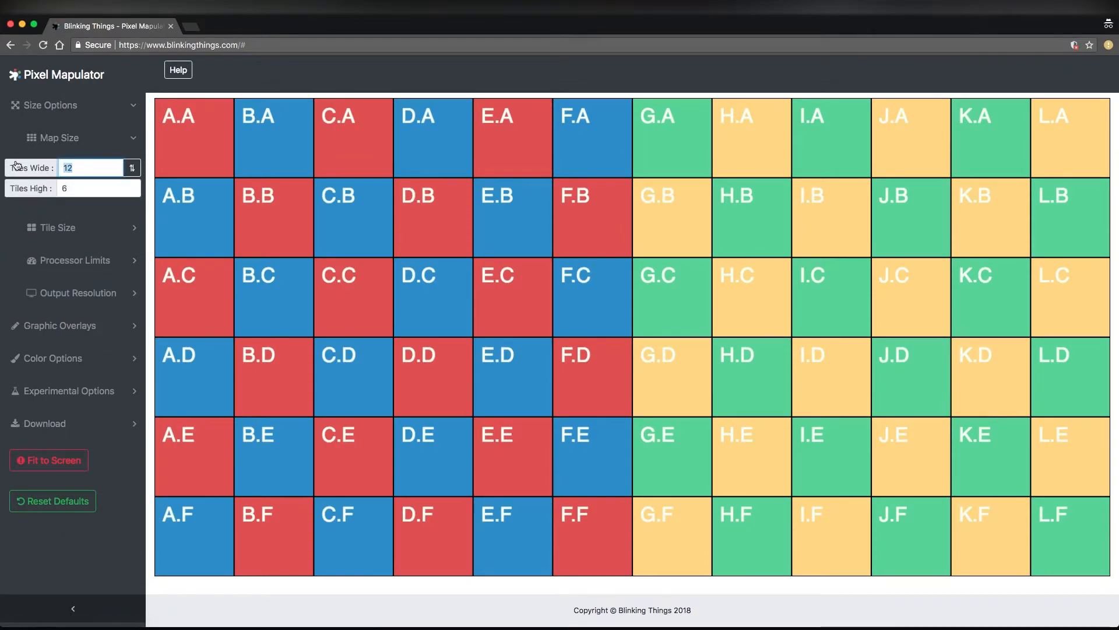
pyautogui.write('10')
pyautogui.press('Tab')
pyautogui.write('3')
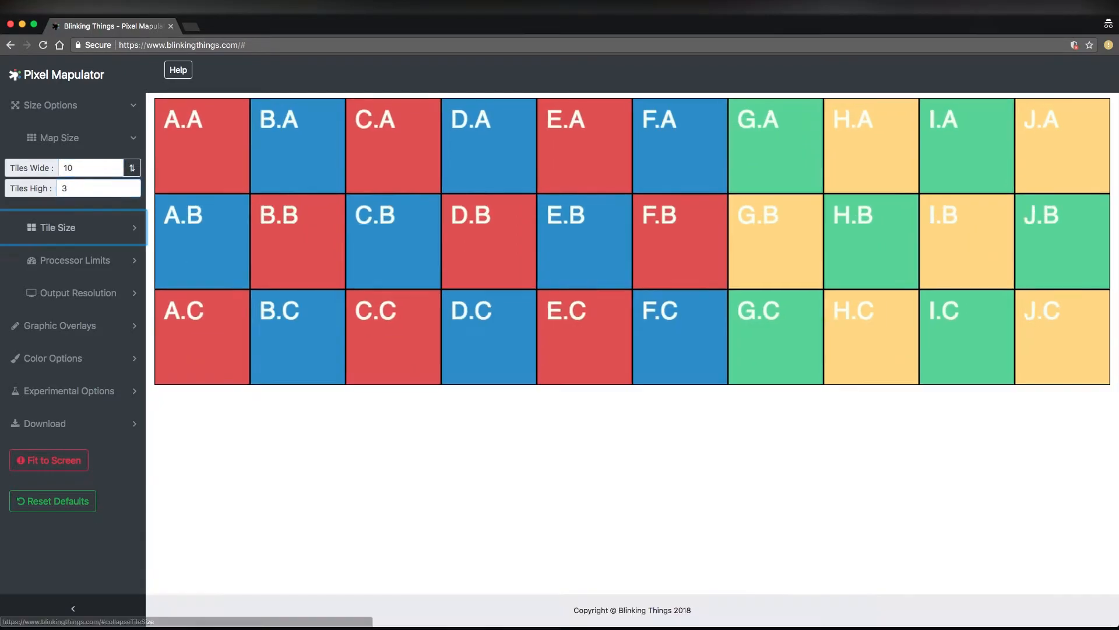
# Set the tile size from the tile library to ROE CB 5, 104 x 208 pixels, and close the tile settings
pyautogui.click(68, 227)
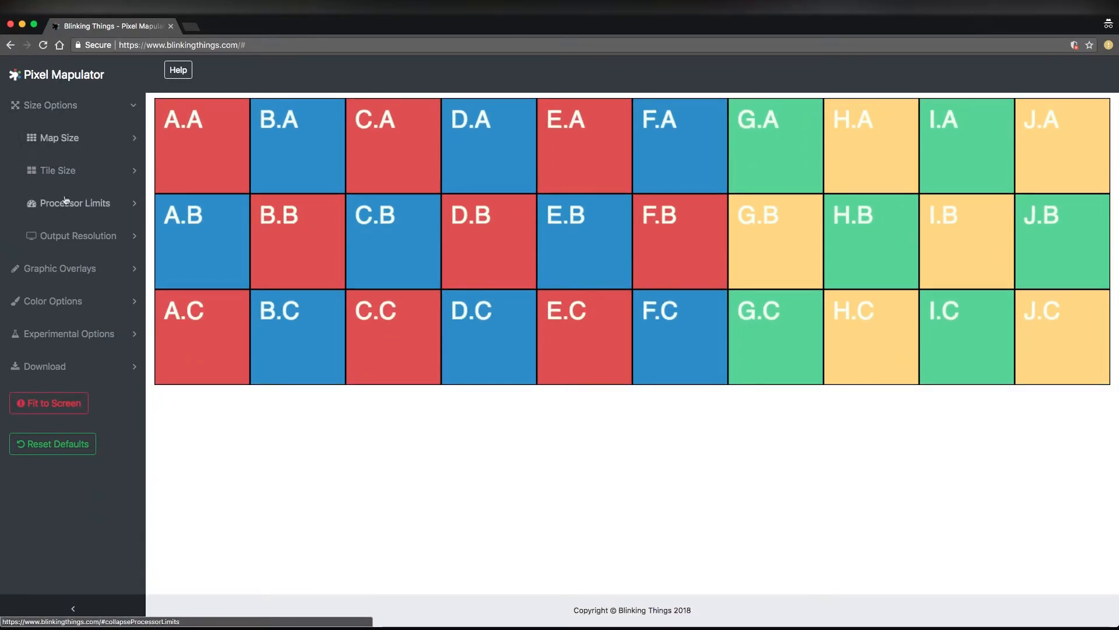
pyautogui.click(70, 178)
pyautogui.click(59, 206)
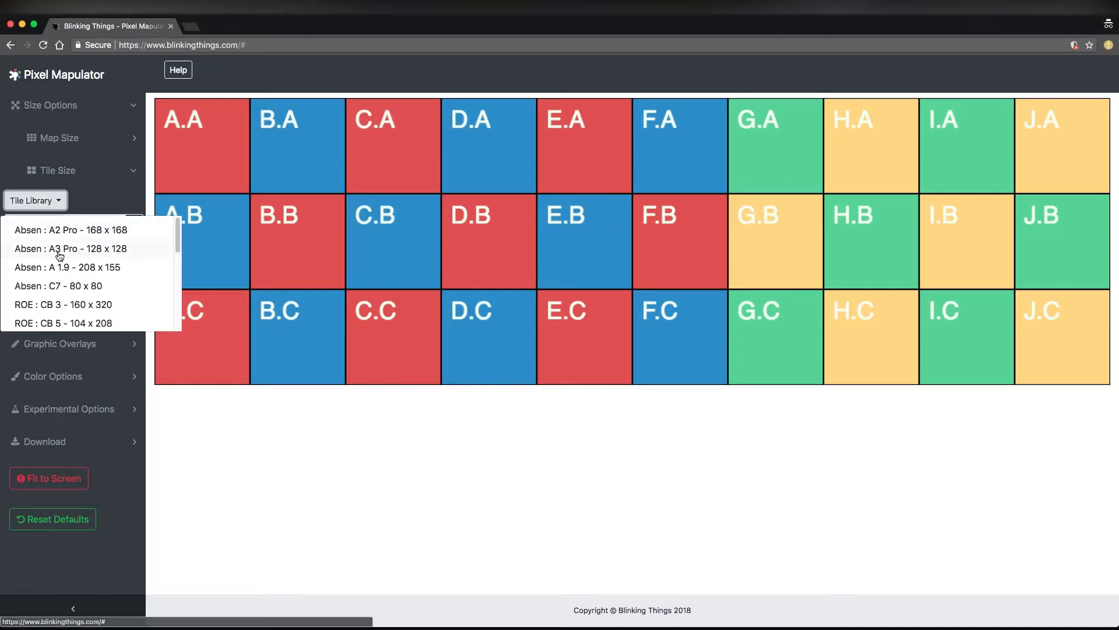
pyautogui.click(82, 324)
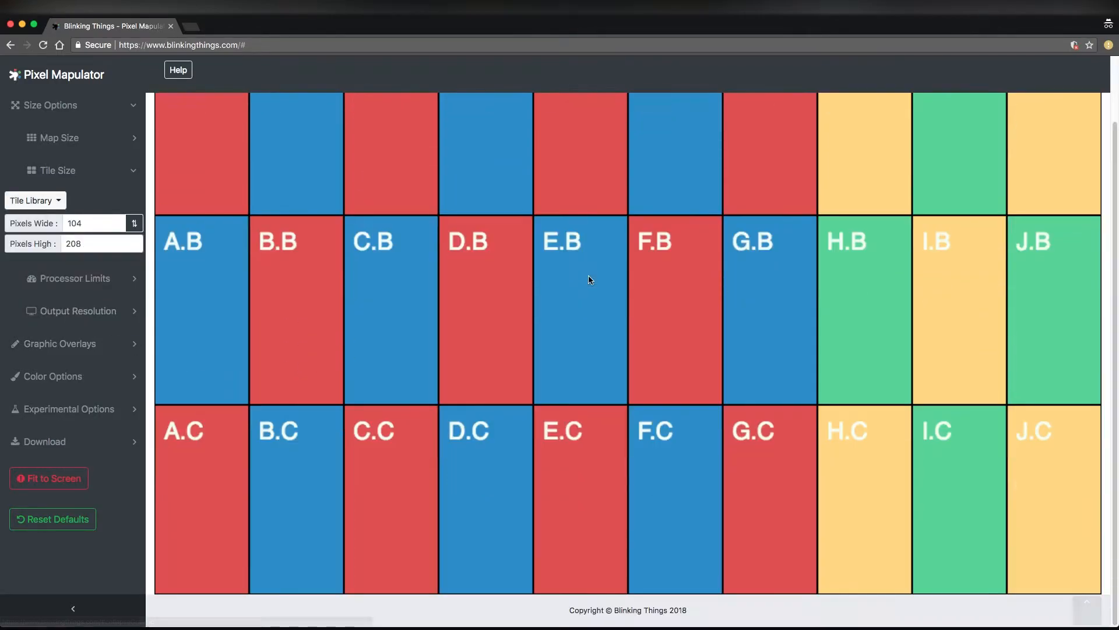
pyautogui.click(56, 177)
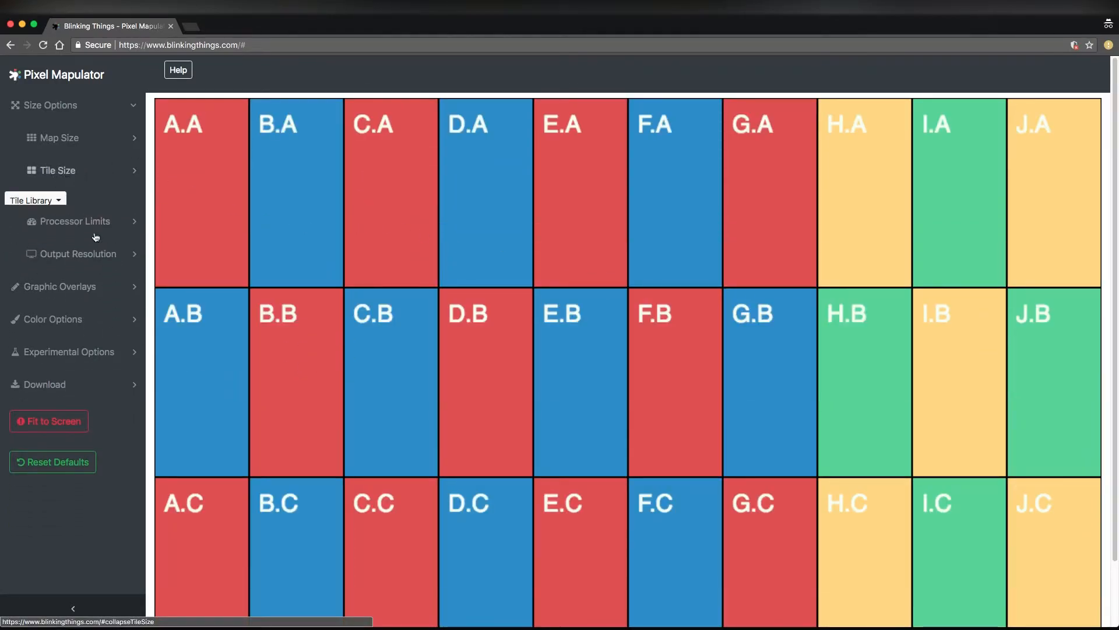
# Set the processor limit's pixels wide to 520 and close the processor limits
pyautogui.click(107, 216)
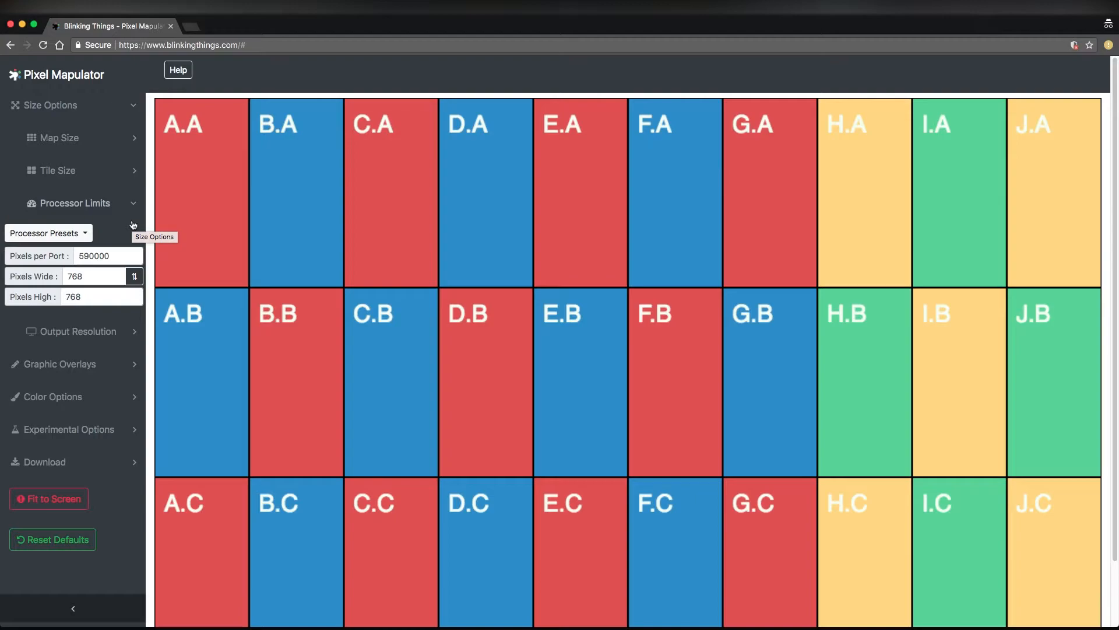
pyautogui.click(125, 215)
pyautogui.click(125, 215)
pyautogui.click(42, 272)
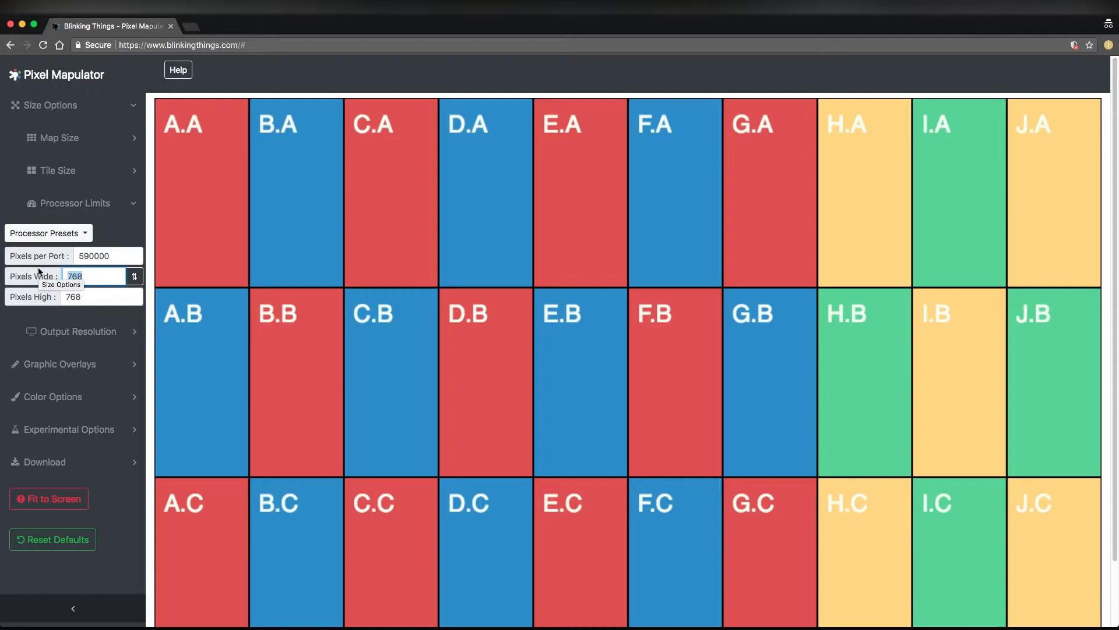
pyautogui.write('520')
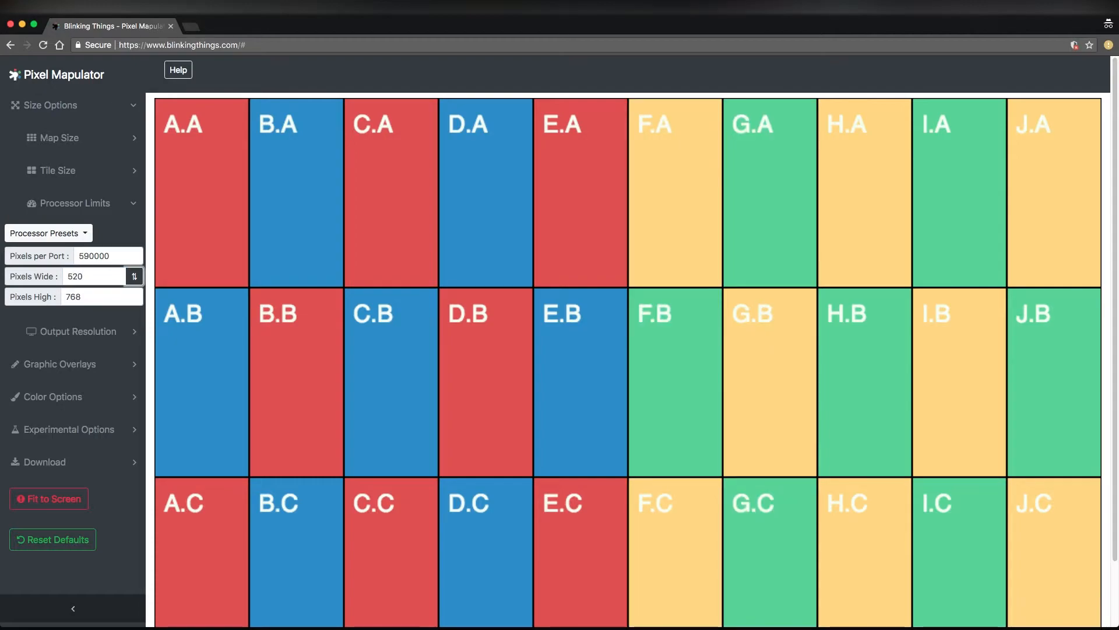
pyautogui.moveTo(87, 276); pyautogui.dragTo(53, 272)
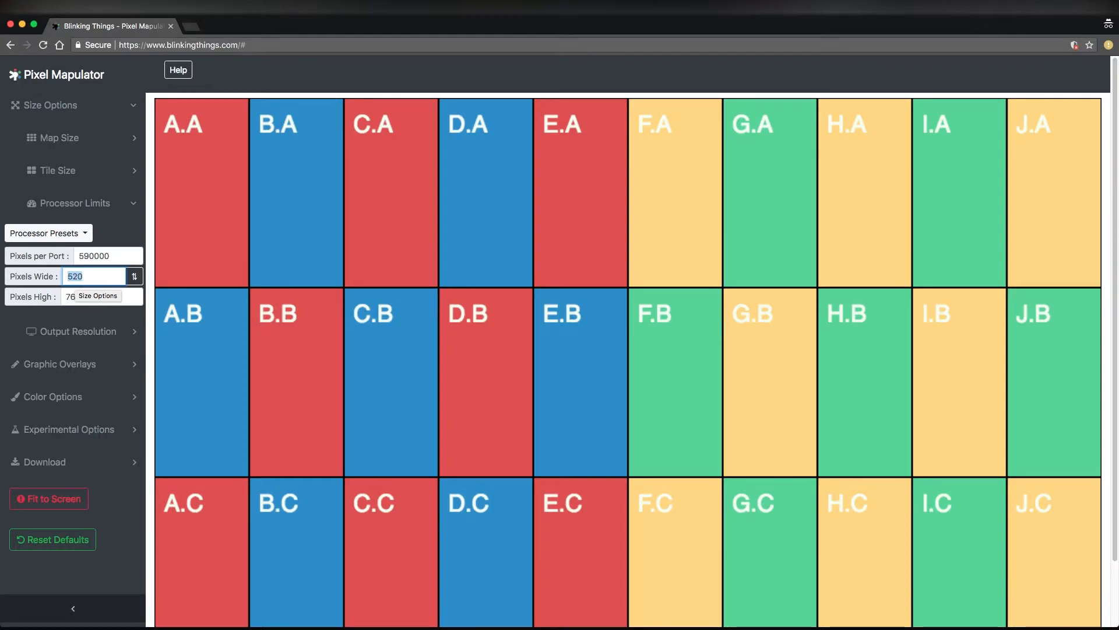
pyautogui.click(95, 202)
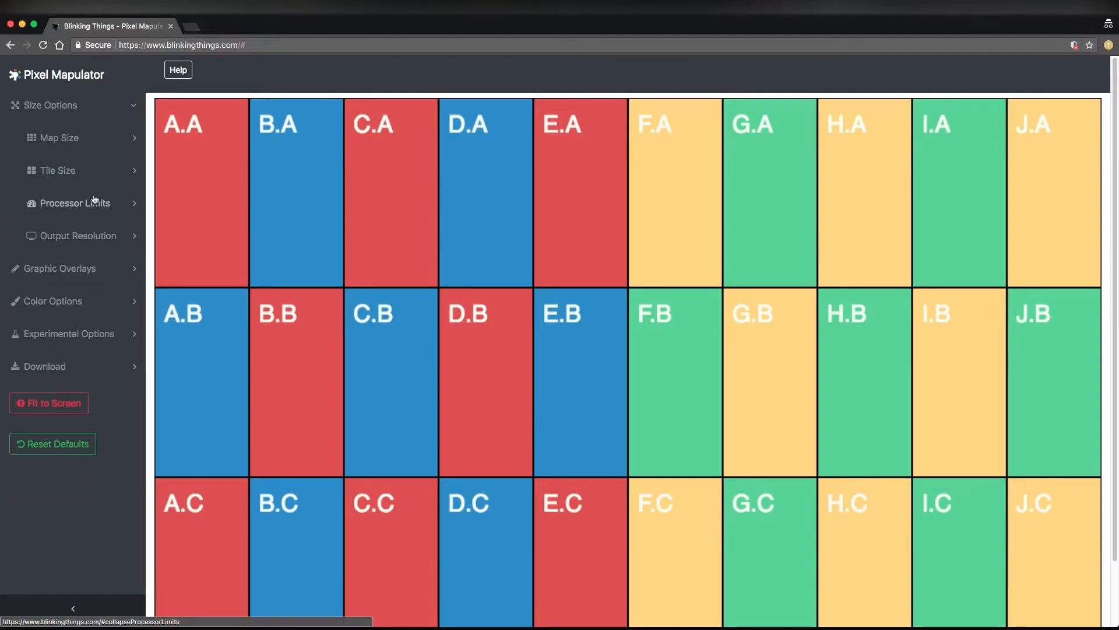
# Show the experimental signal flow overlay on the map
pyautogui.click(120, 113)
pyautogui.click(111, 210)
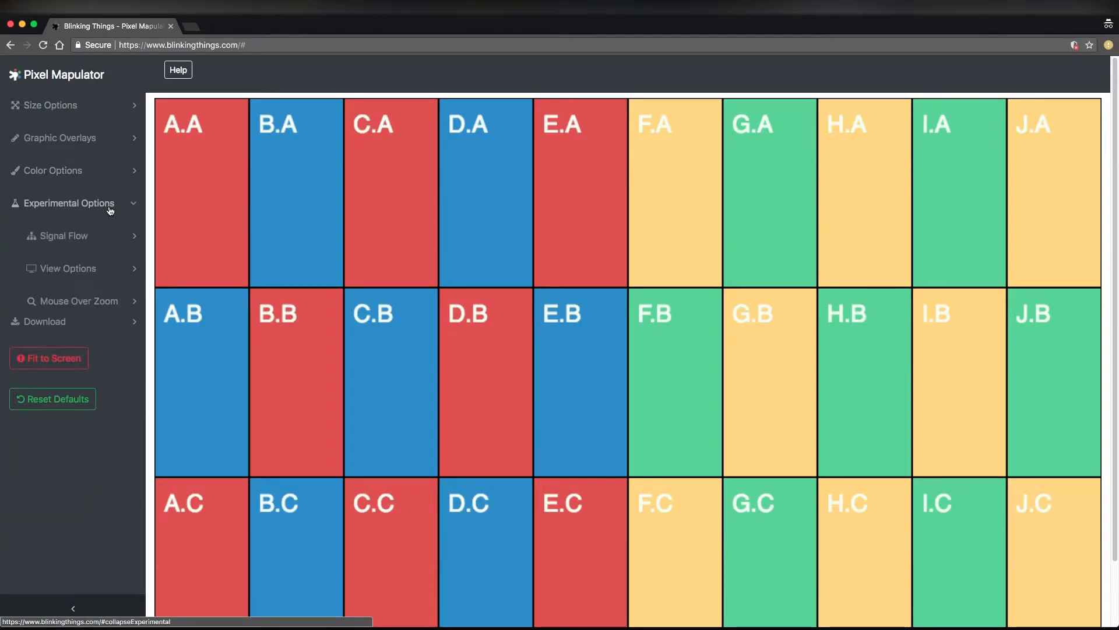
pyautogui.click(71, 237)
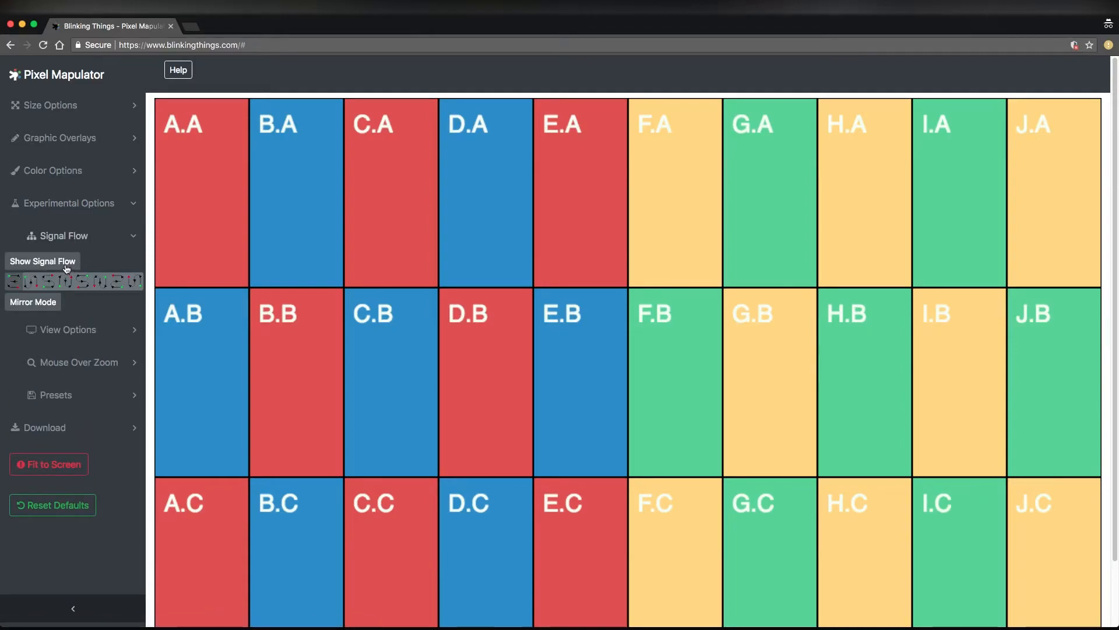
pyautogui.click(69, 268)
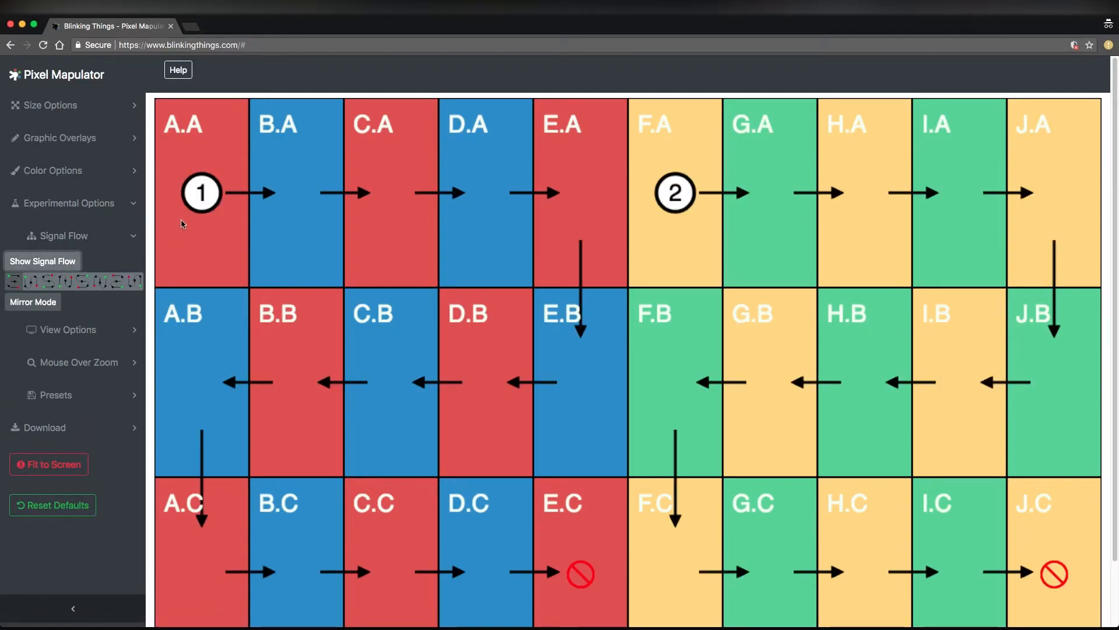
# Try out the alternative signal flow routing patterns, ending back on the horizontal serpentine that starts at tile A.A
pyautogui.scroll(-1, 187, 235)
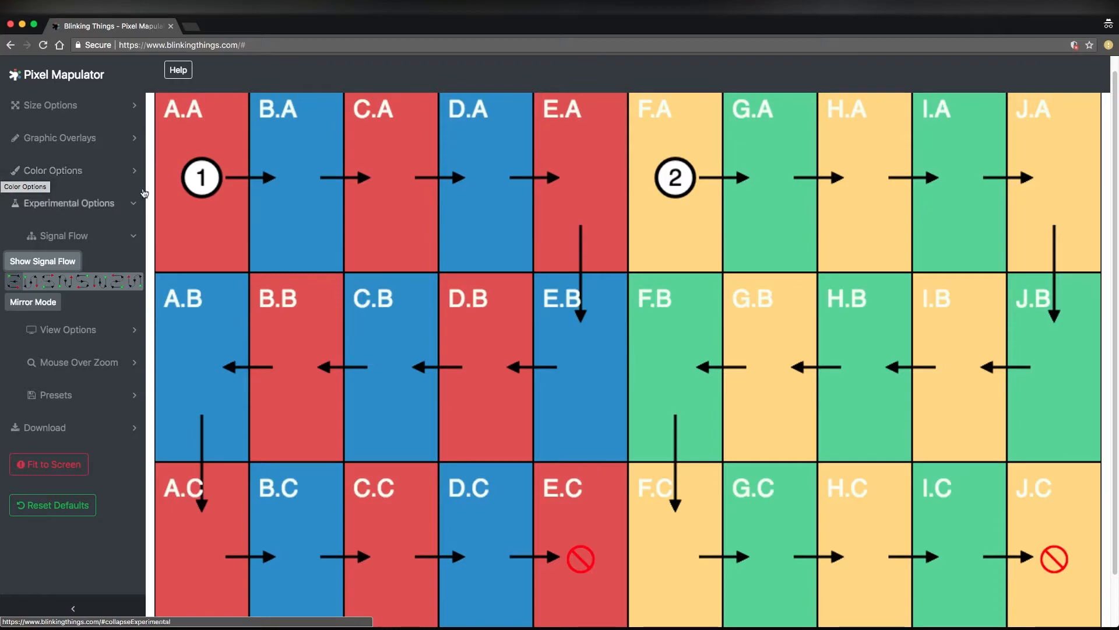
pyautogui.scroll(1, 331, 221)
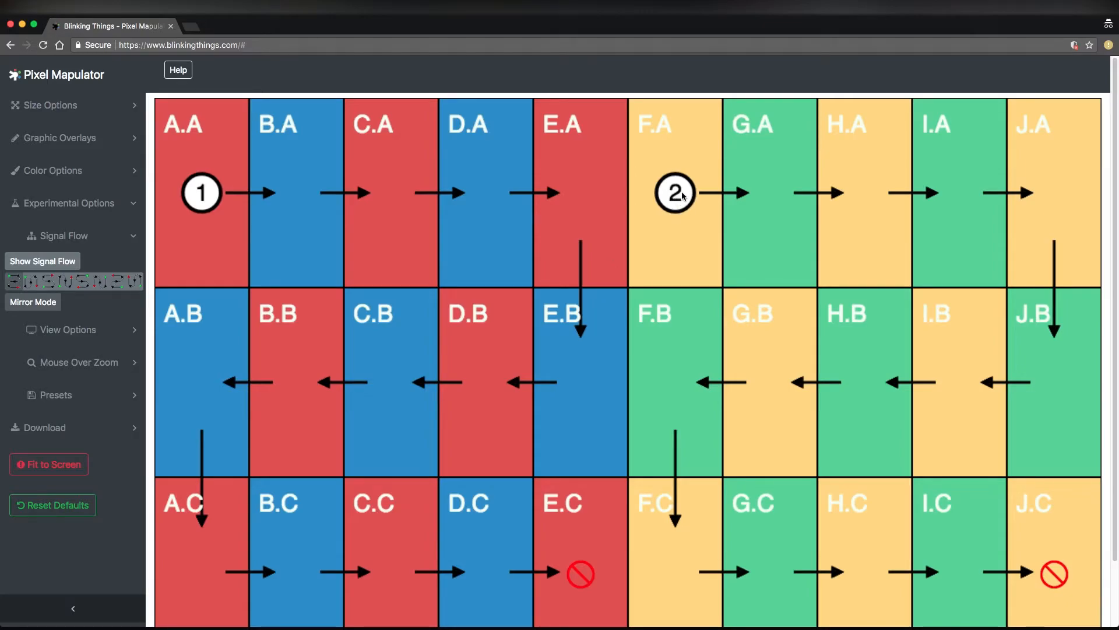
pyautogui.scroll(-1, 200, 254)
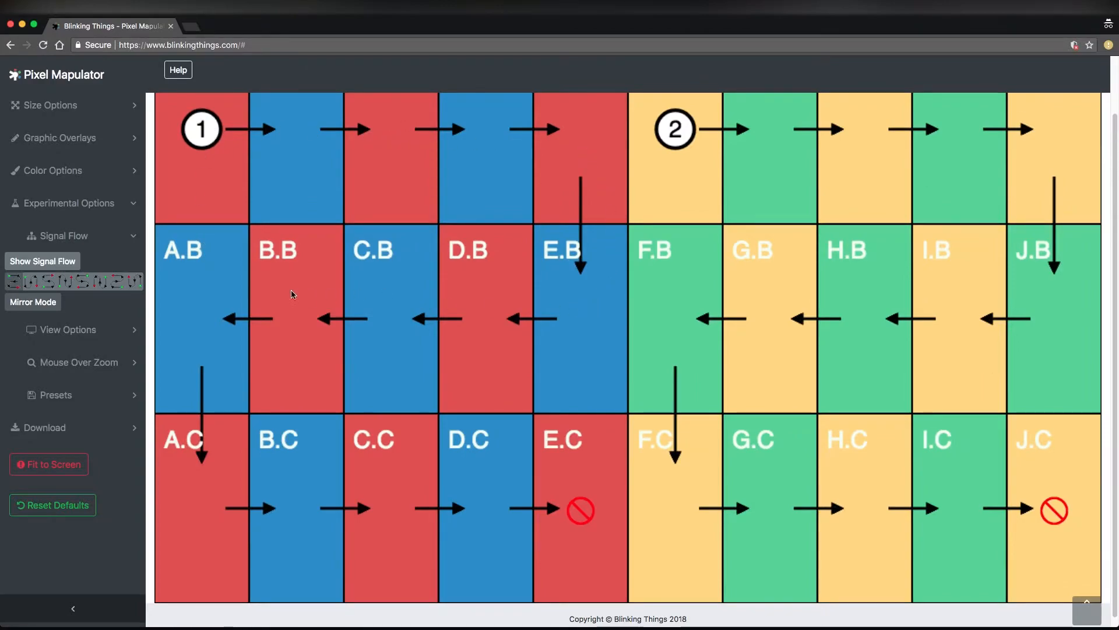
pyautogui.scroll(1, 537, 530)
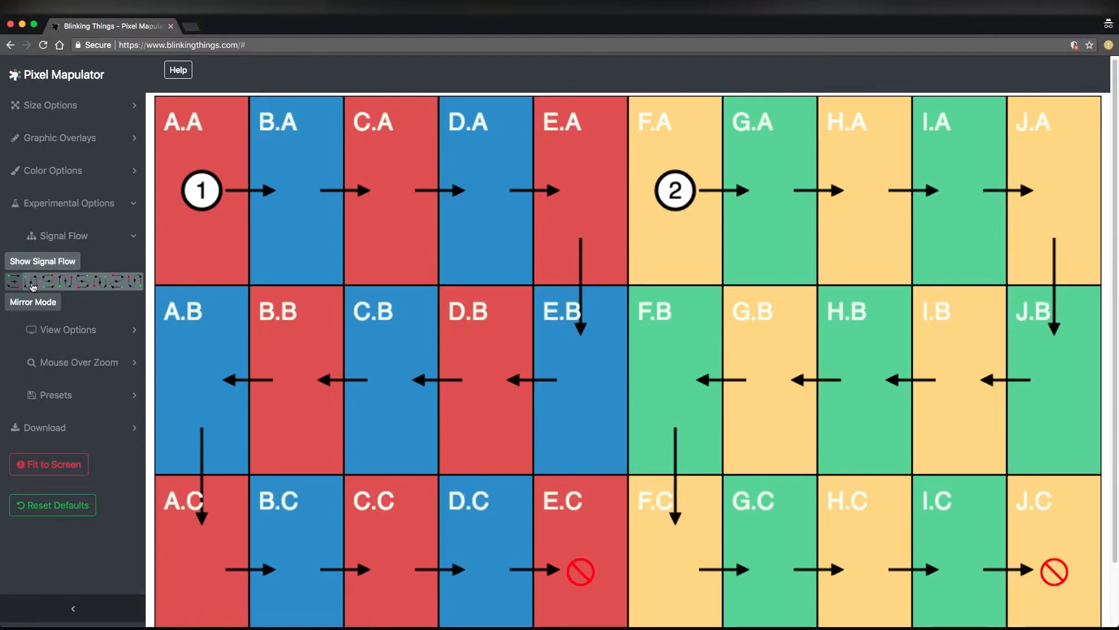
pyautogui.click(34, 283)
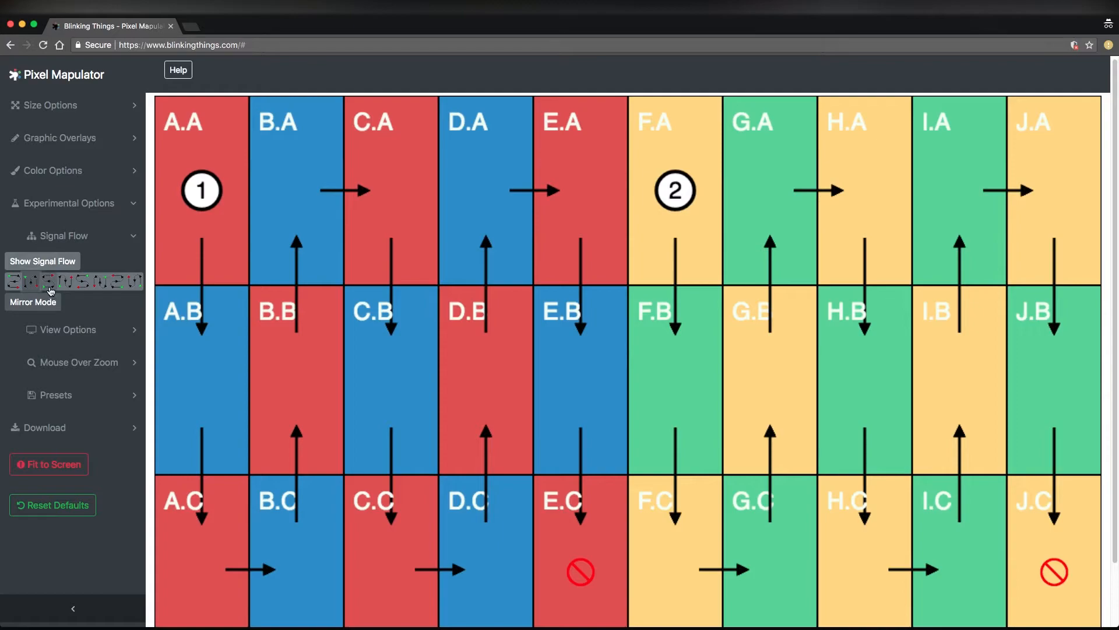
pyautogui.click(50, 287)
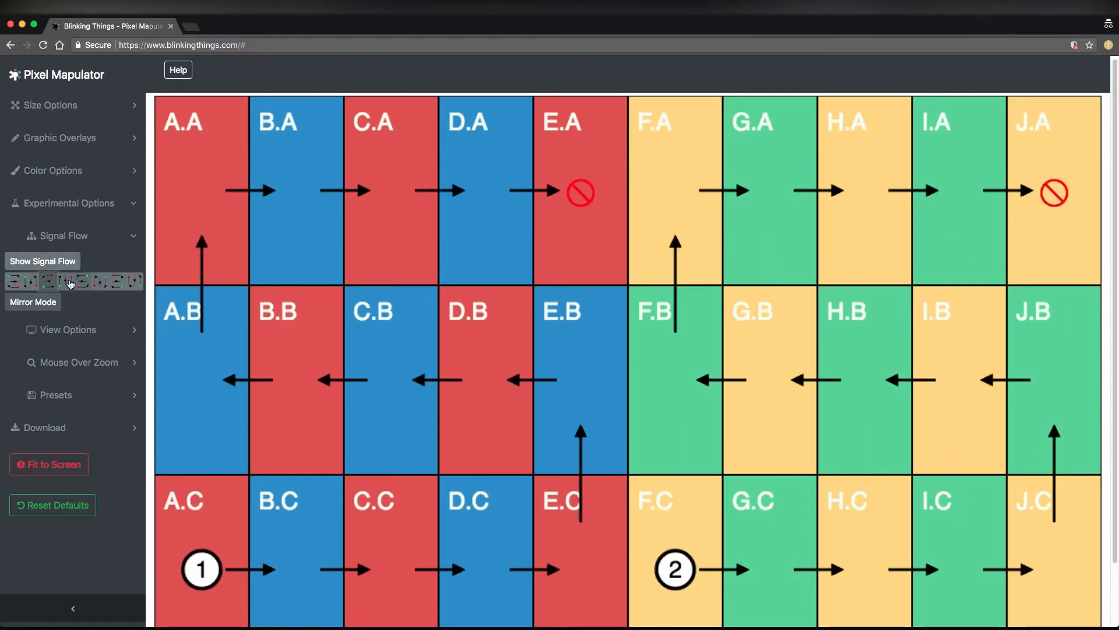
pyautogui.click(71, 284)
pyautogui.click(93, 292)
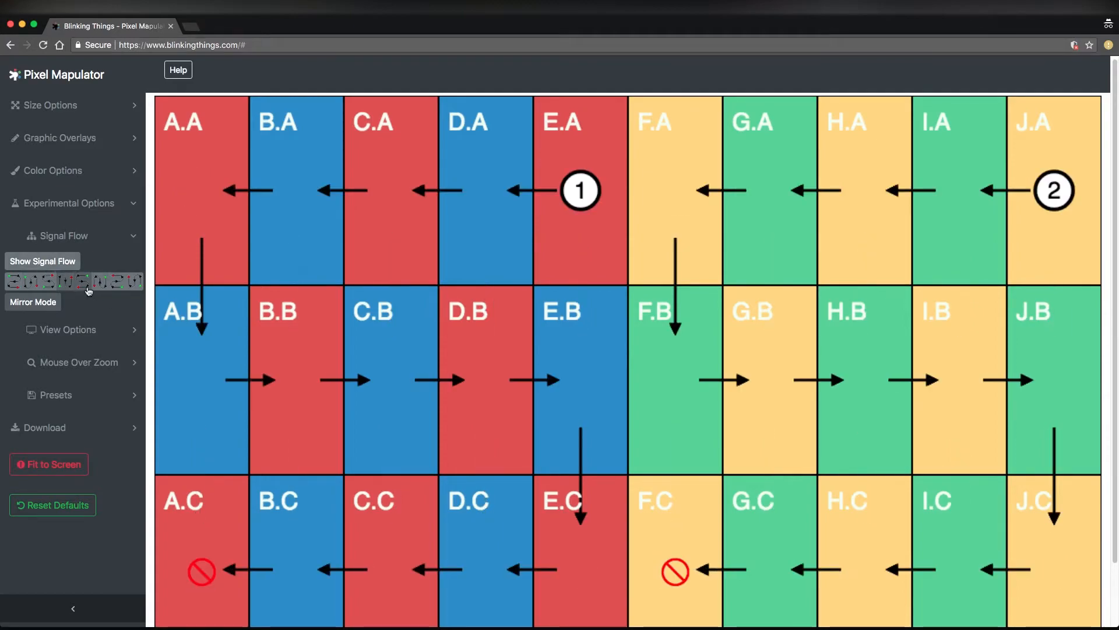
pyautogui.click(117, 285)
pyautogui.click(135, 283)
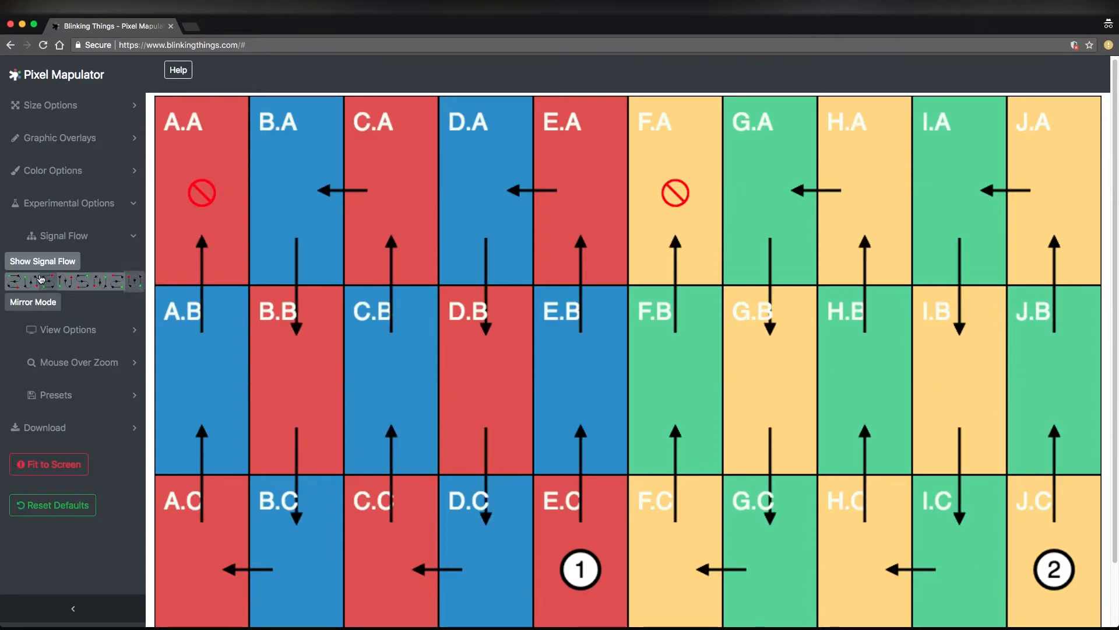
pyautogui.click(13, 281)
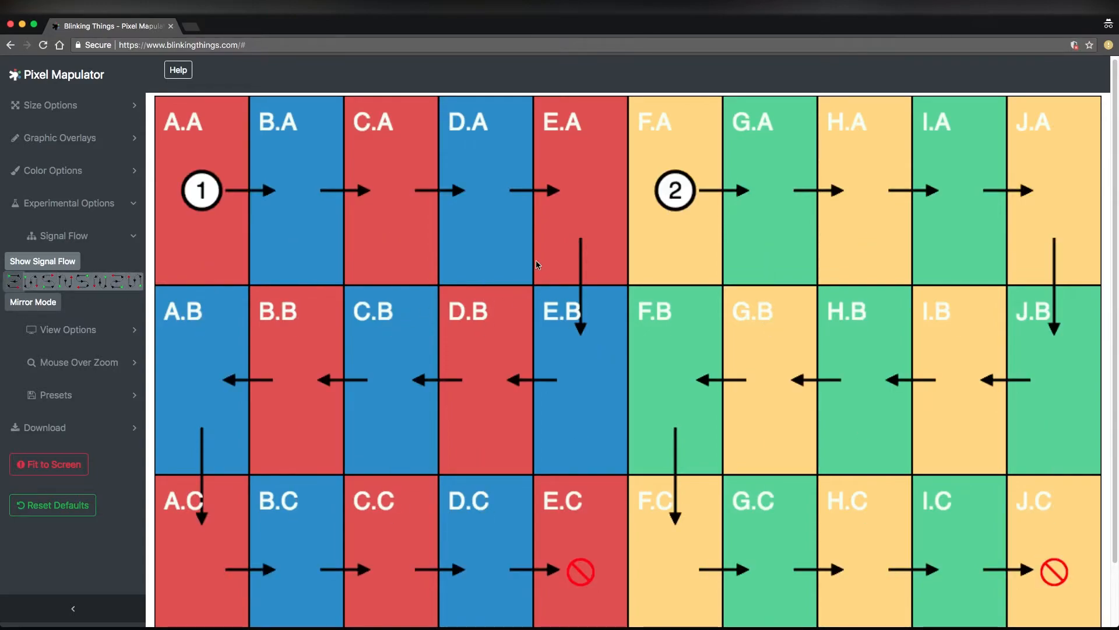
# Set the processor limit's pixels wide to 300
pyautogui.click(66, 108)
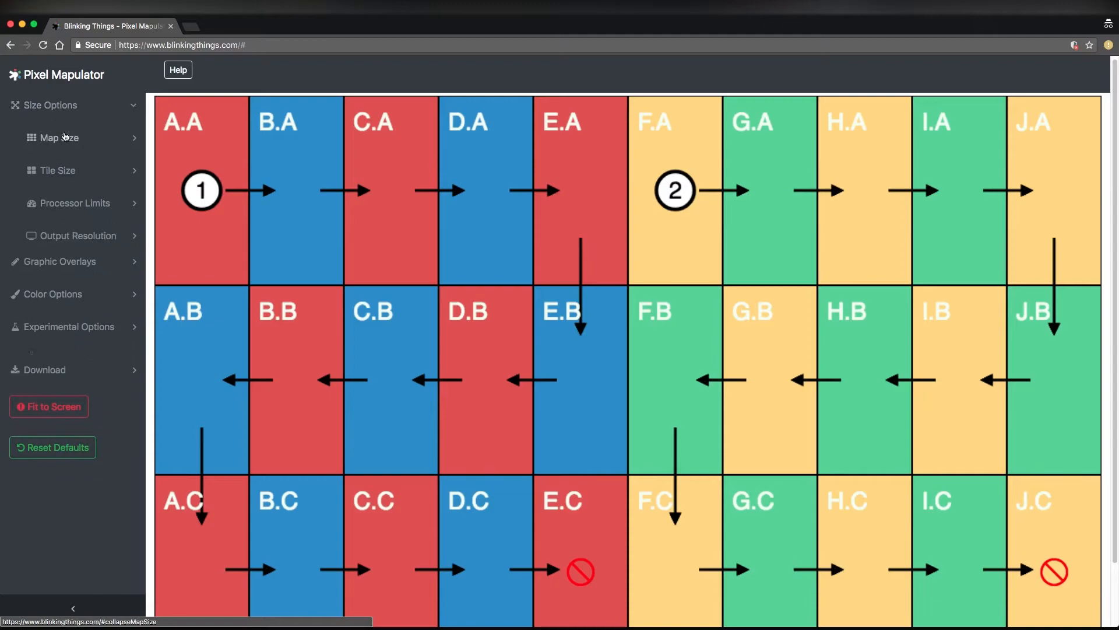
pyautogui.click(73, 203)
pyautogui.click(56, 274)
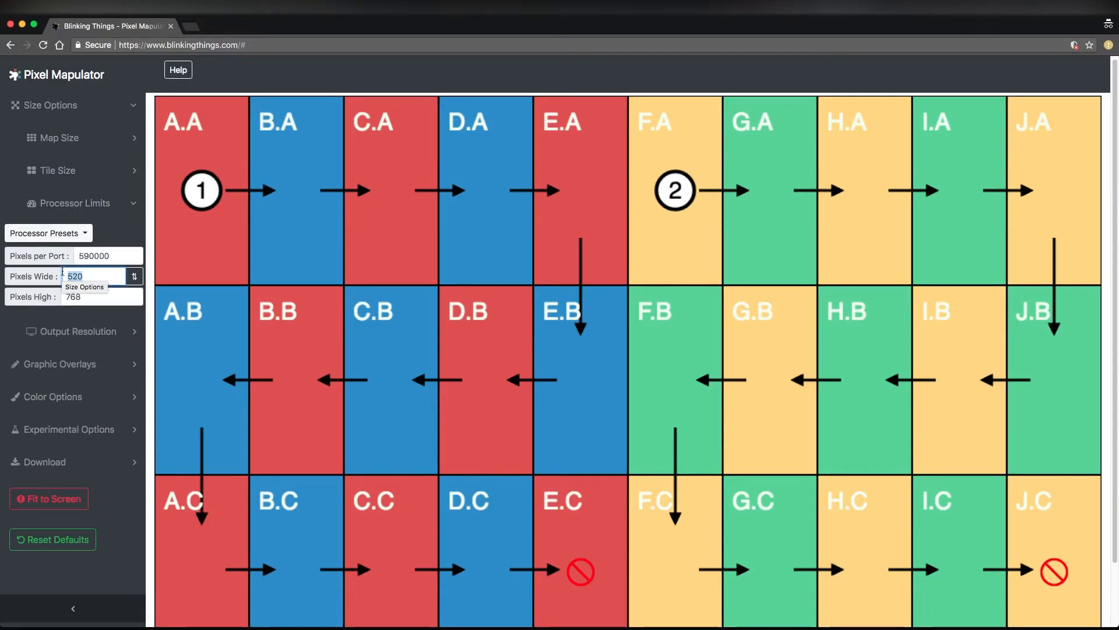
pyautogui.write('300')
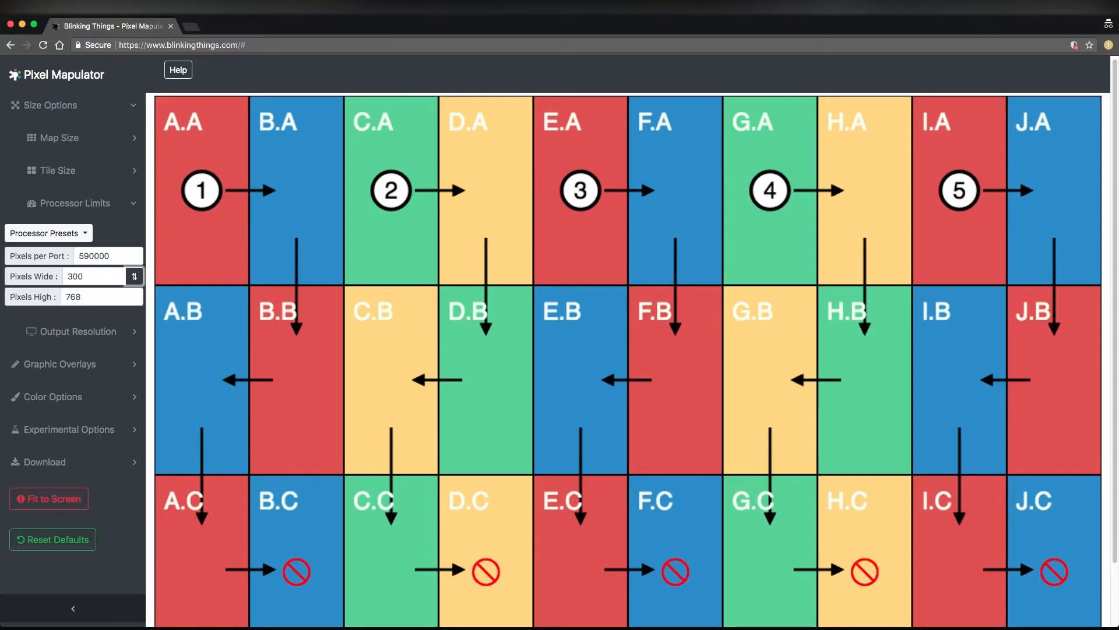
# Set the processor limit's pixels wide to 520 and close the size options
pyautogui.click(94, 301)
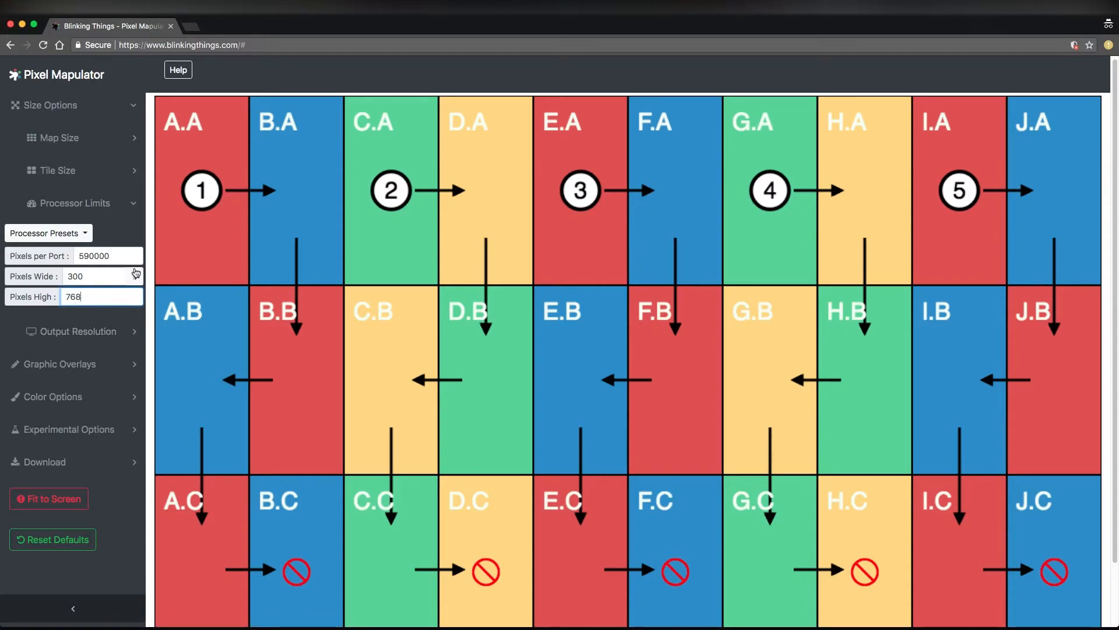
pyautogui.click(92, 276)
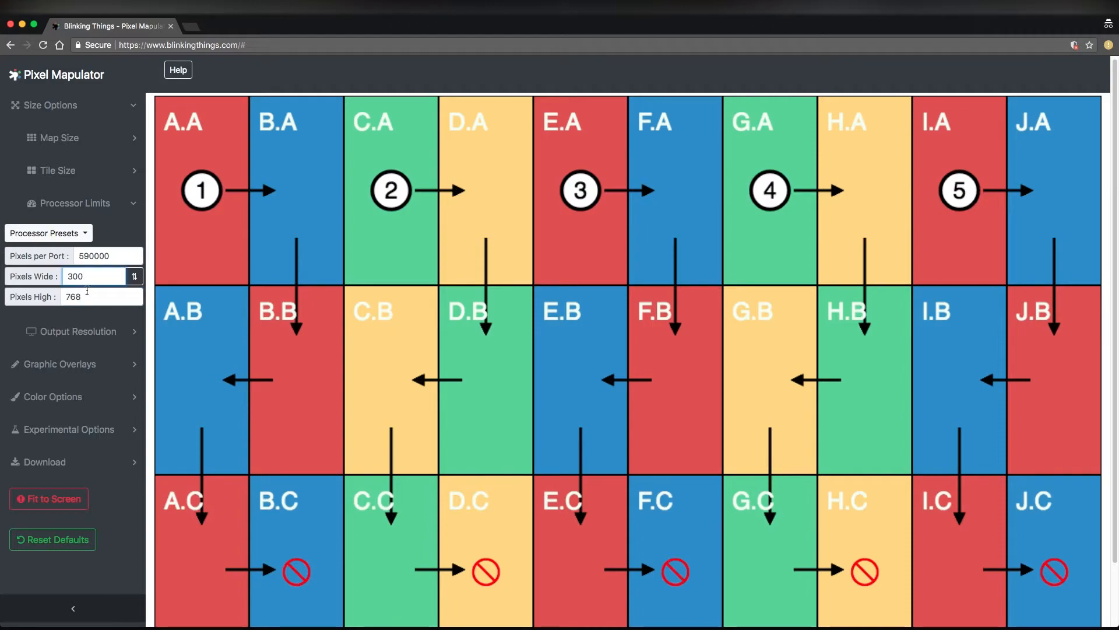
pyautogui.write('520')
pyautogui.scroll(-1, 149, 226)
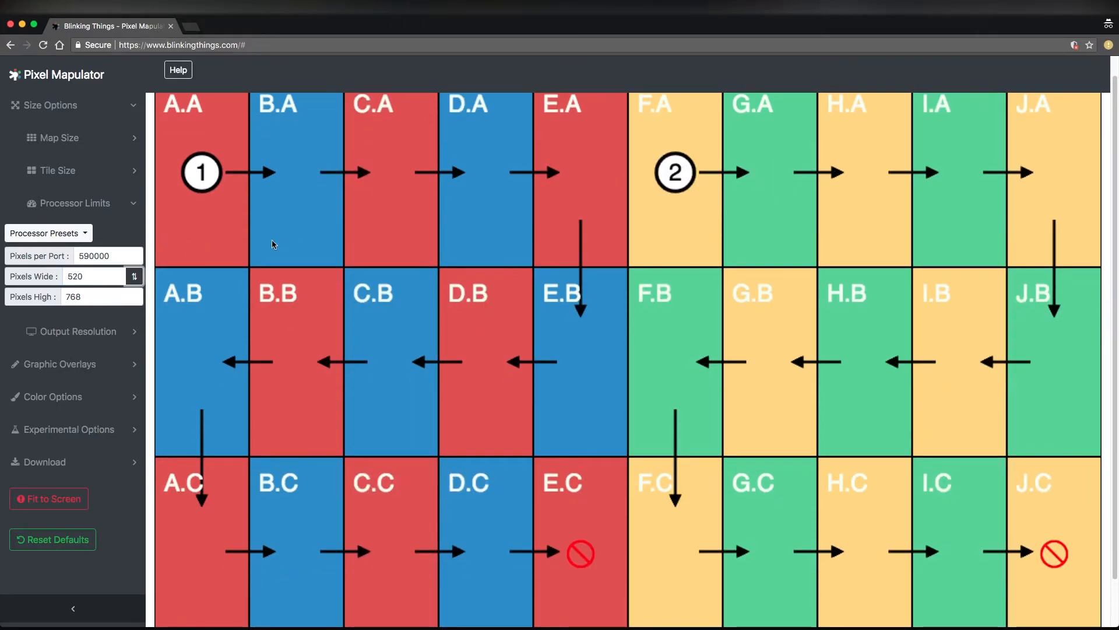
pyautogui.click(96, 199)
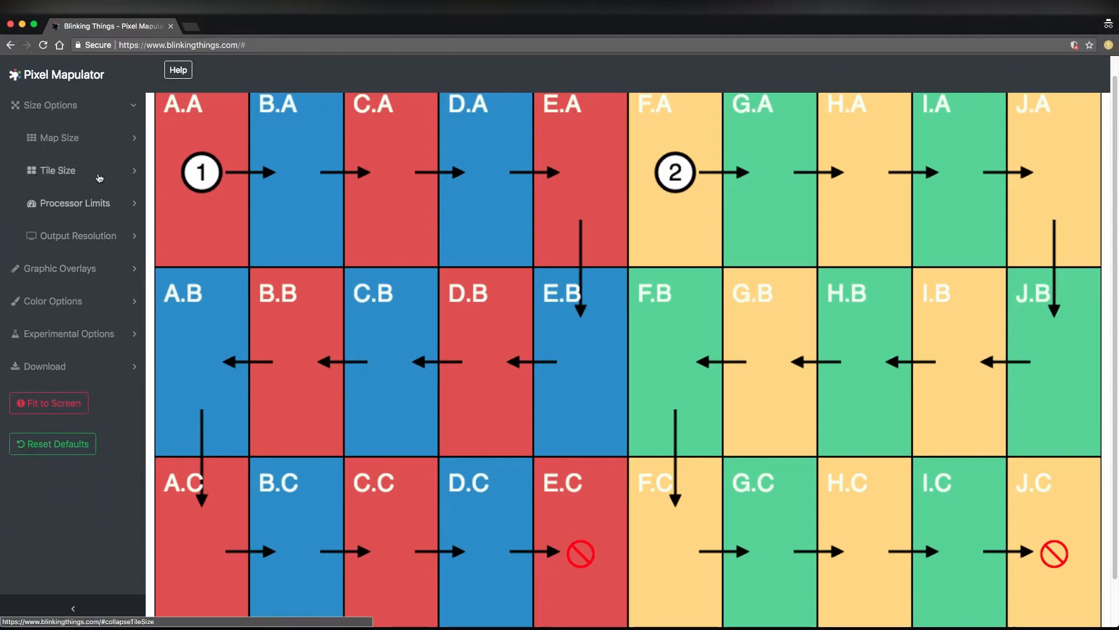
pyautogui.click(64, 105)
# Clear the X and Y offsets for drawing the map within the output in the experimental view options
pyautogui.click(69, 203)
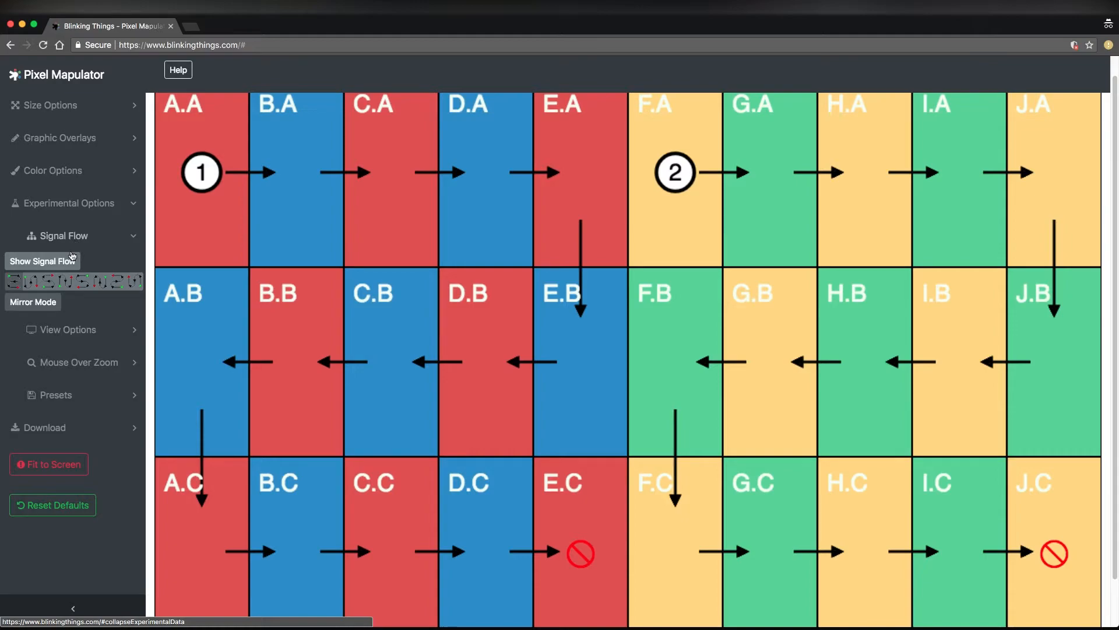
pyautogui.click(81, 235)
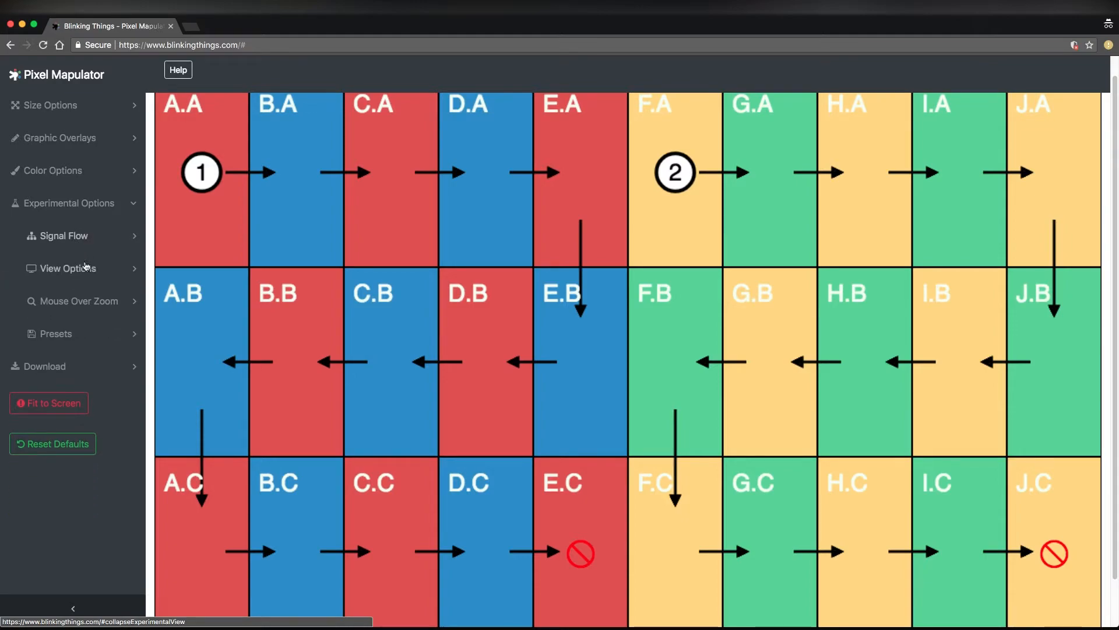
pyautogui.click(86, 267)
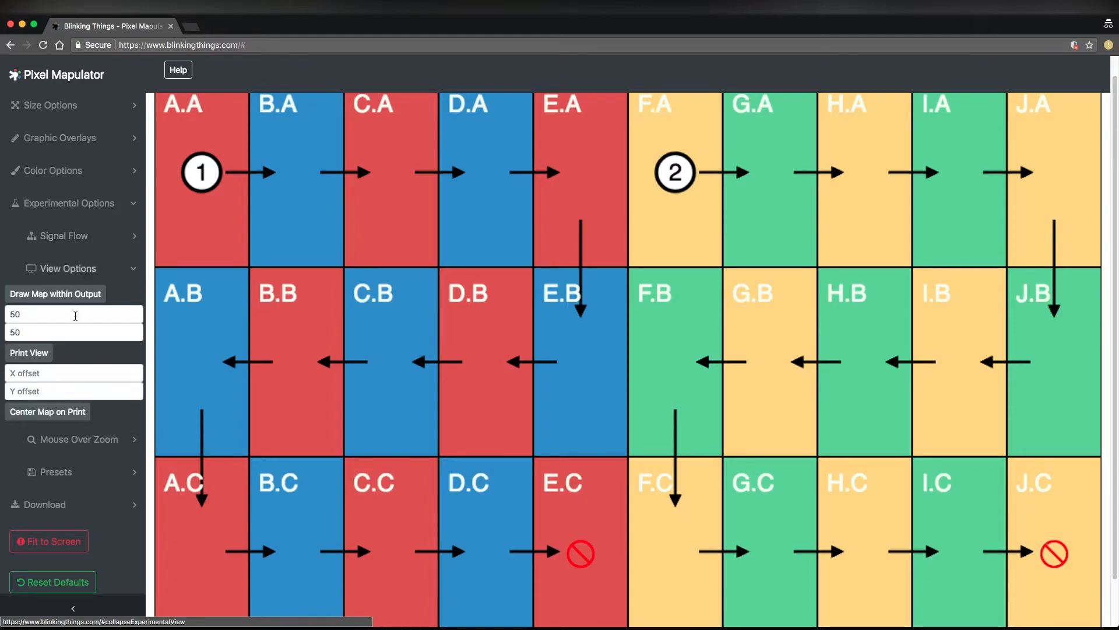
pyautogui.doubleClick(75, 316)
pyautogui.press('BackSpace')
pyautogui.press('Tab')
pyautogui.press('BackSpace')
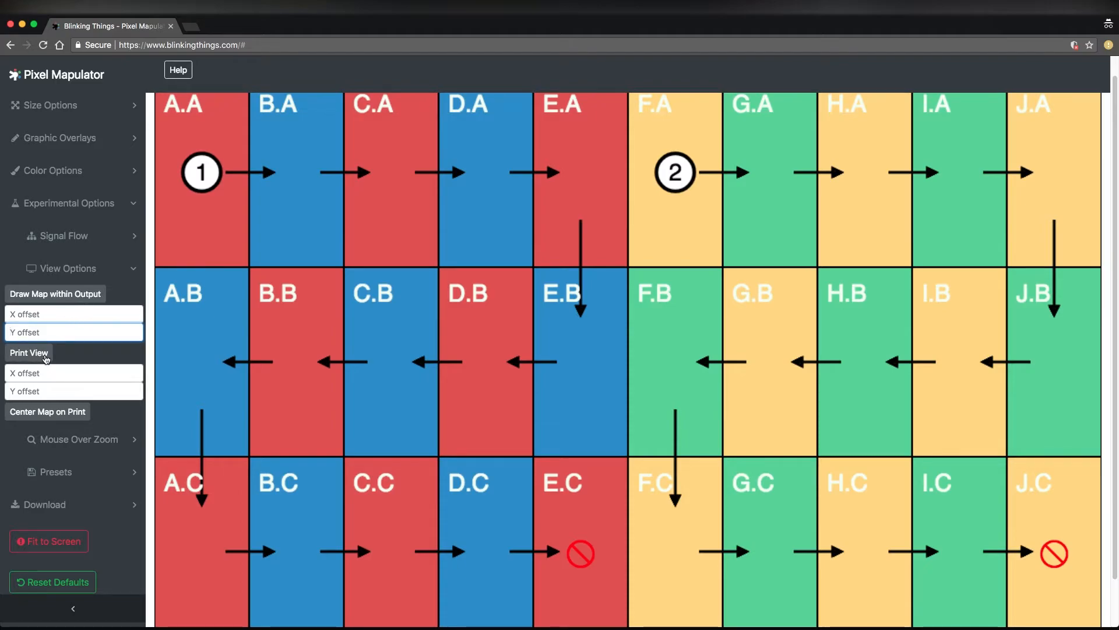
# Turn on the print view and look over how the map is laid out on the page
pyautogui.click(46, 358)
pyautogui.scroll(-4, 624, 357)
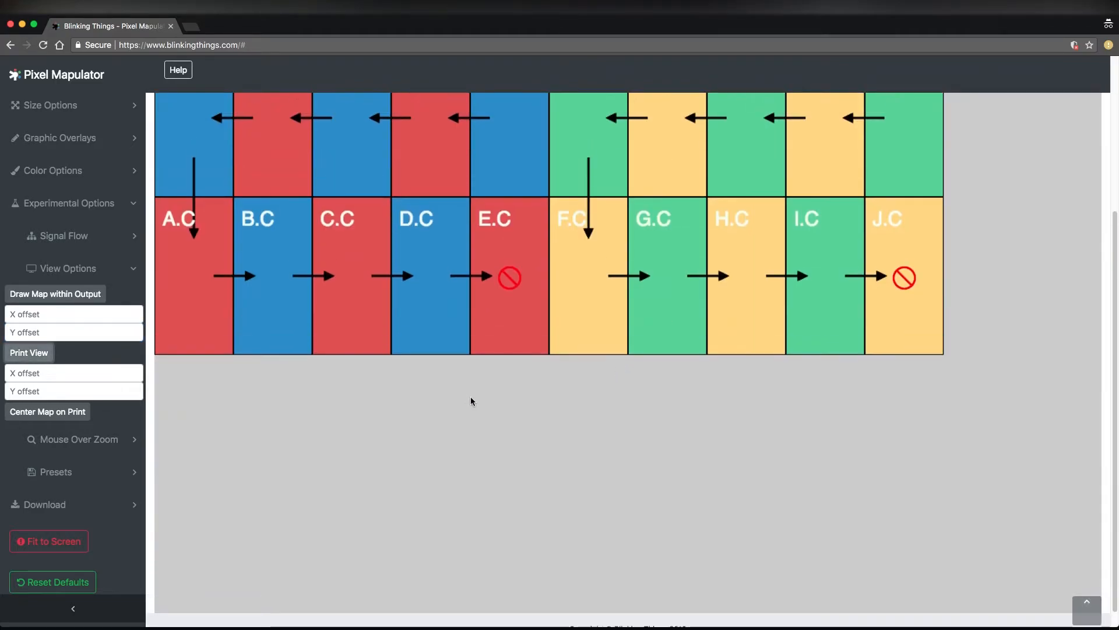
pyautogui.scroll(4, 472, 401)
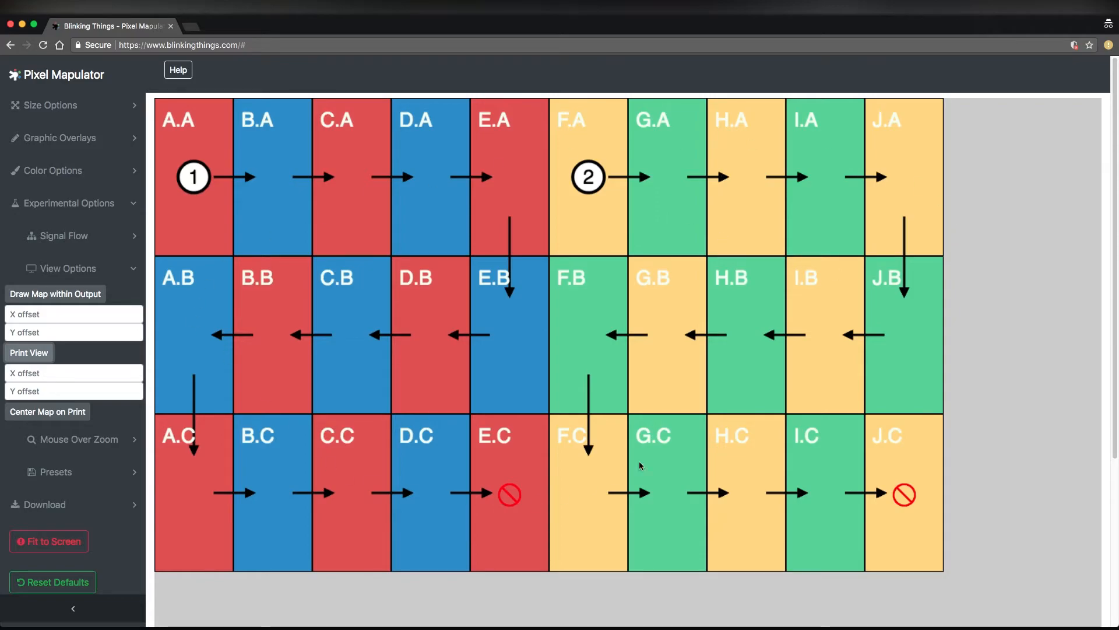
pyautogui.scroll(-5, 642, 446)
pyautogui.scroll(5, 665, 421)
pyautogui.scroll(-1, 712, 413)
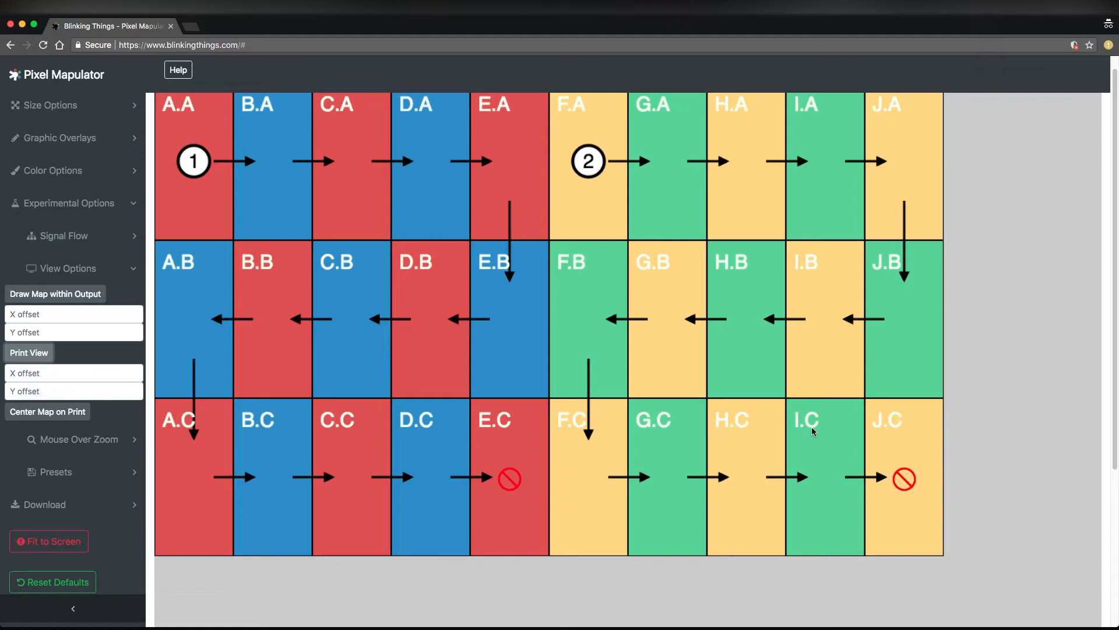
pyautogui.scroll(1, 811, 426)
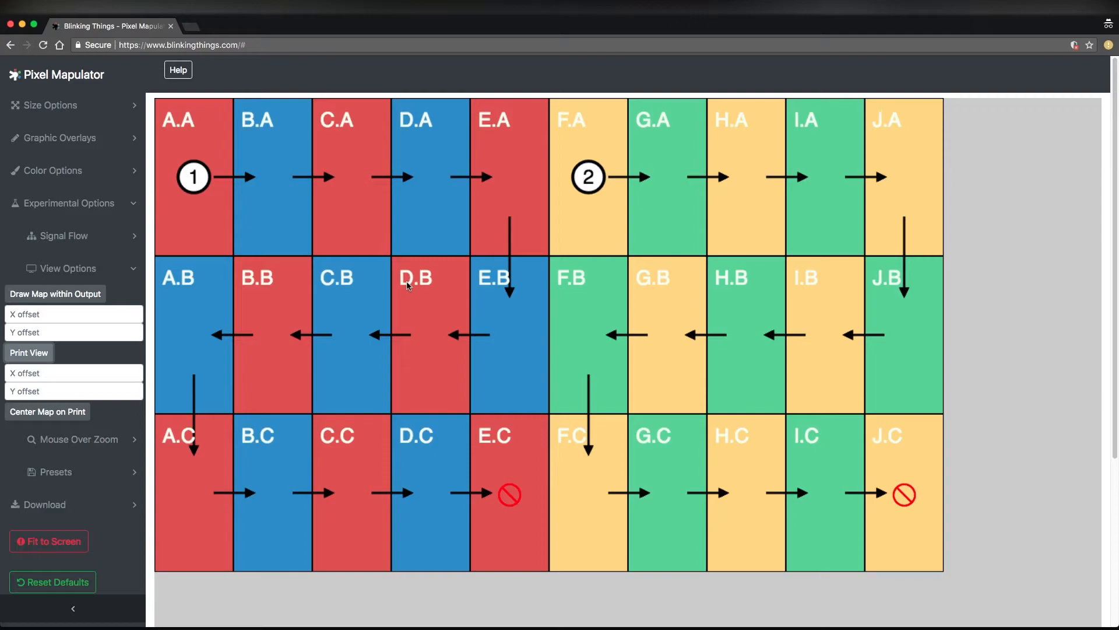
# Set the map size to 20 tiles wide and close the size options
pyautogui.click(38, 107)
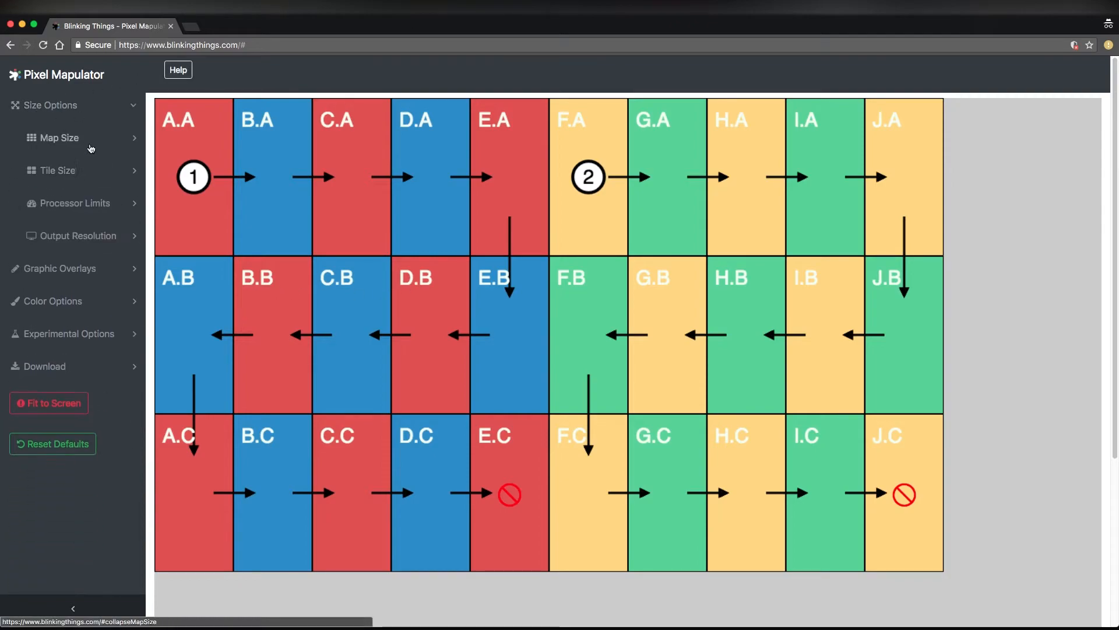
pyautogui.click(91, 146)
pyautogui.click(23, 159)
pyautogui.write('20')
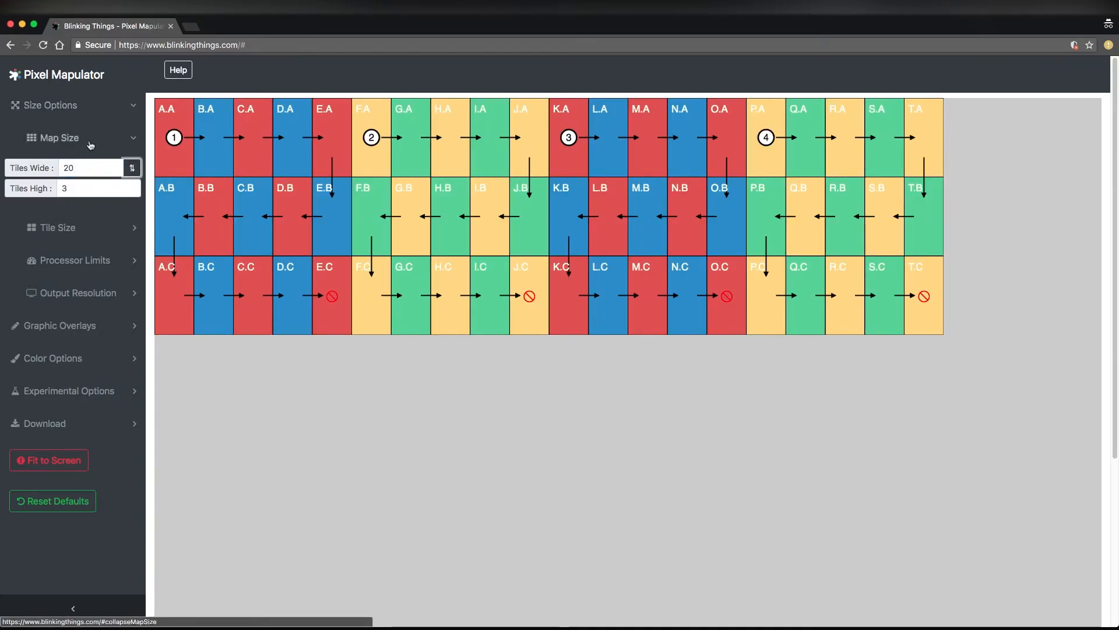
pyautogui.click(62, 105)
# Turn off the print view and switch drawing the map within the output on and off again
pyautogui.click(88, 203)
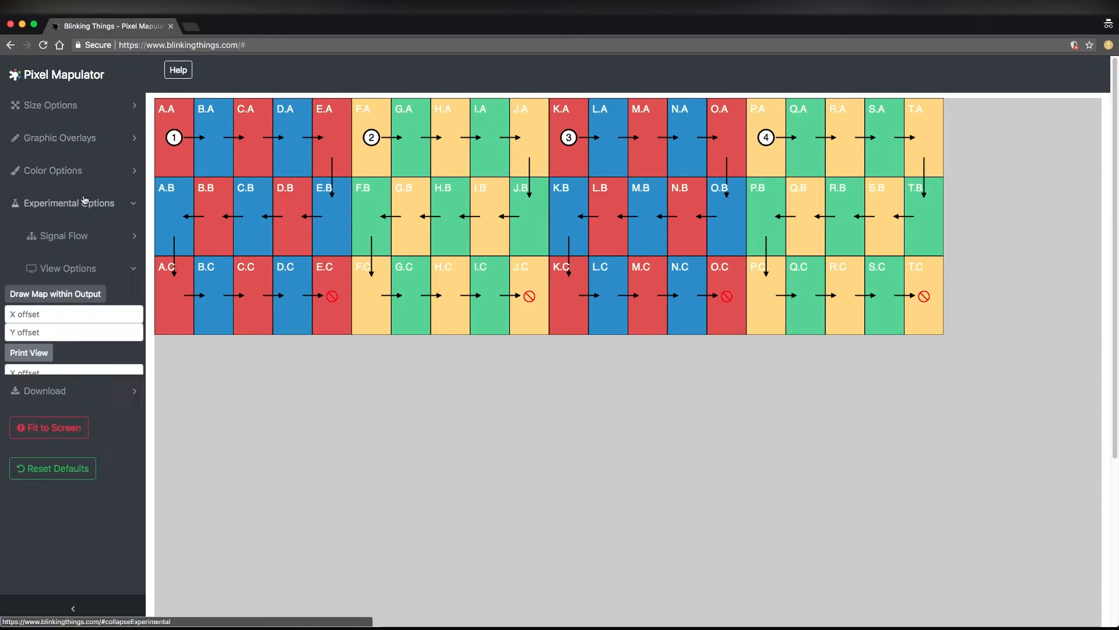
pyautogui.click(33, 353)
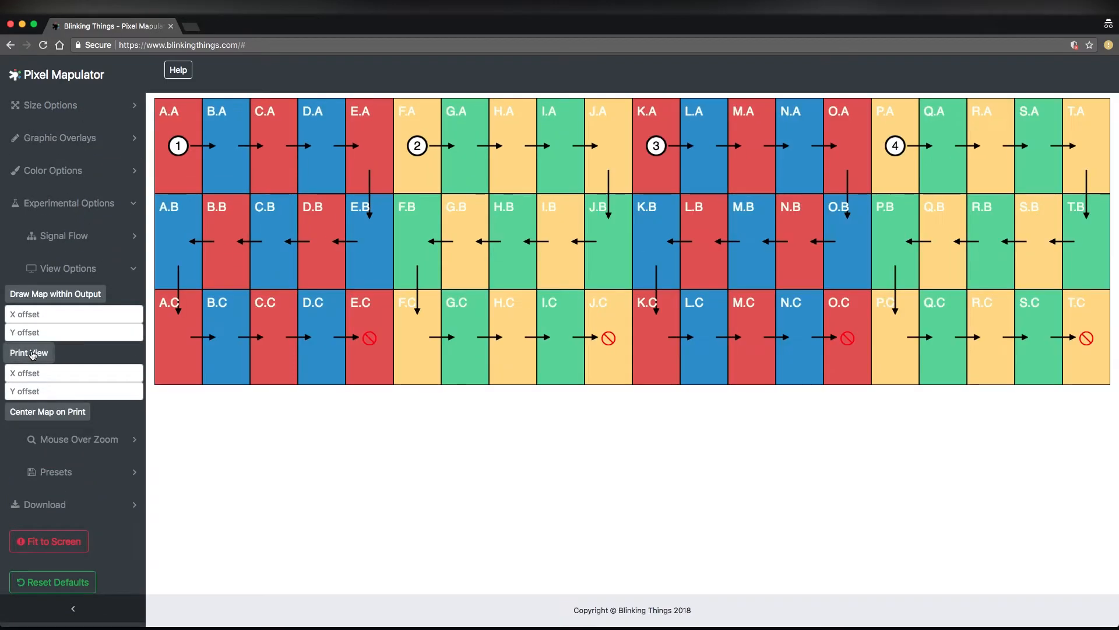
pyautogui.click(46, 294)
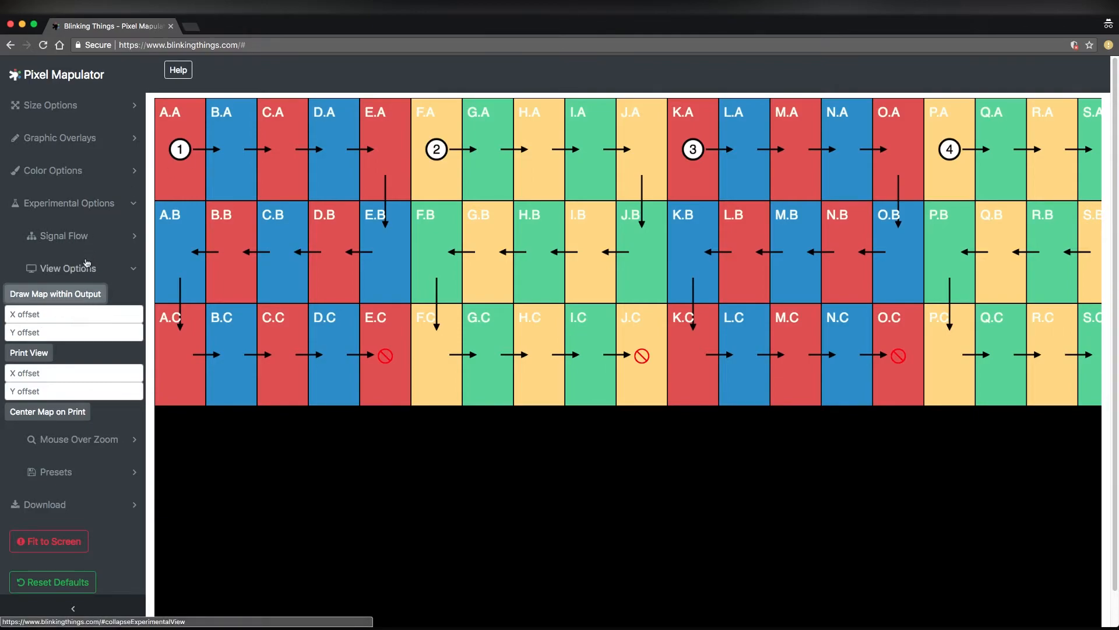
pyautogui.click(76, 301)
# Turn on the print view, center the map on the print and inspect its placement on the page
pyautogui.click(49, 351)
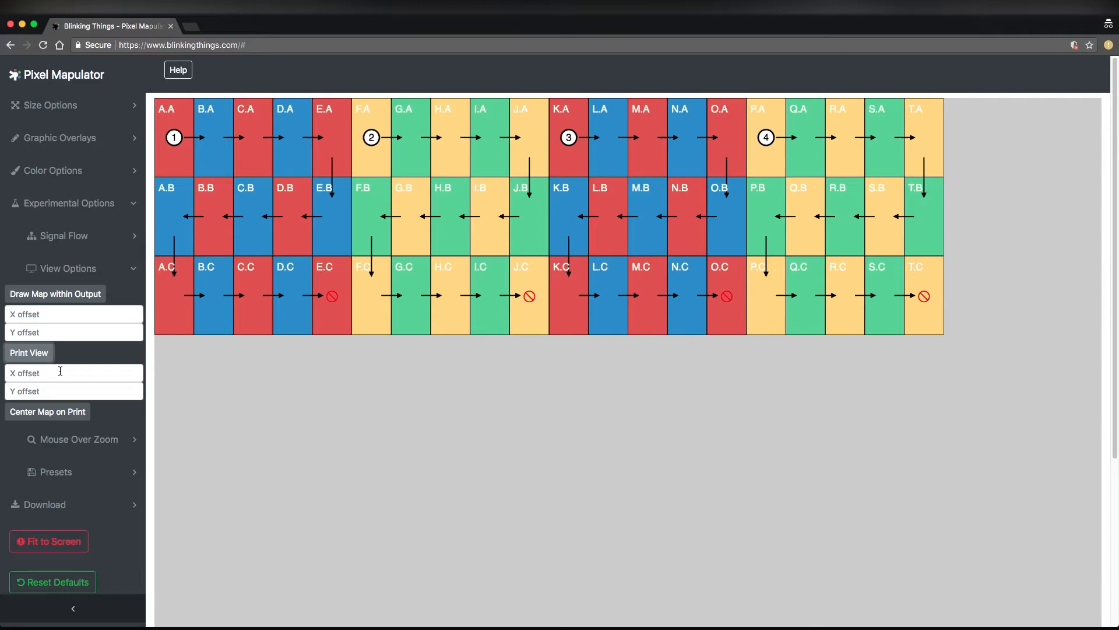
pyautogui.click(53, 412)
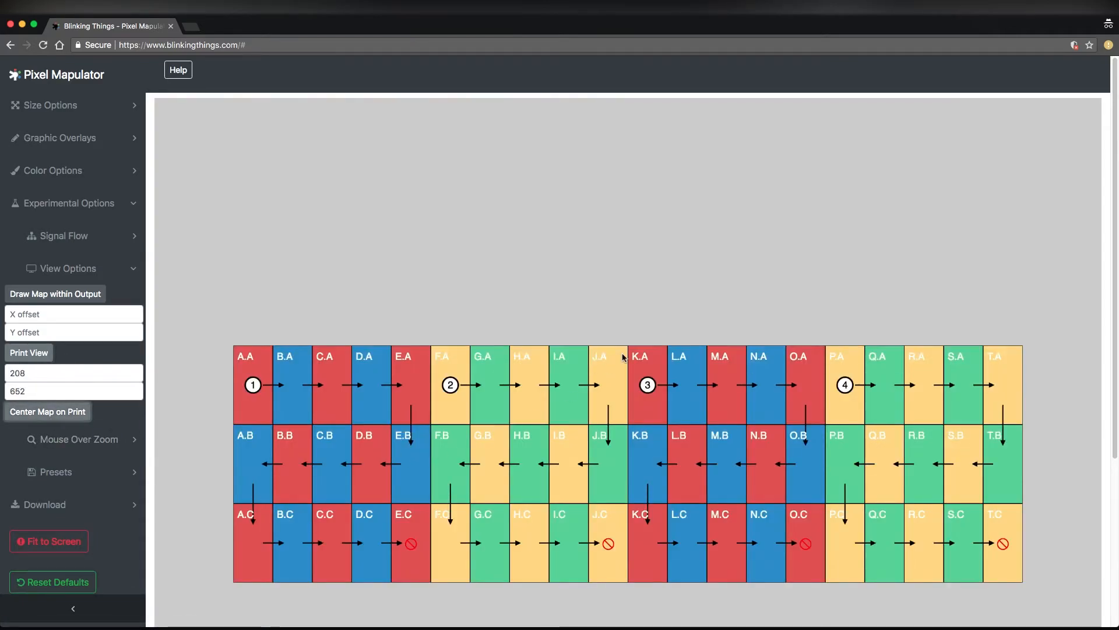
pyautogui.scroll(-3, 887, 461)
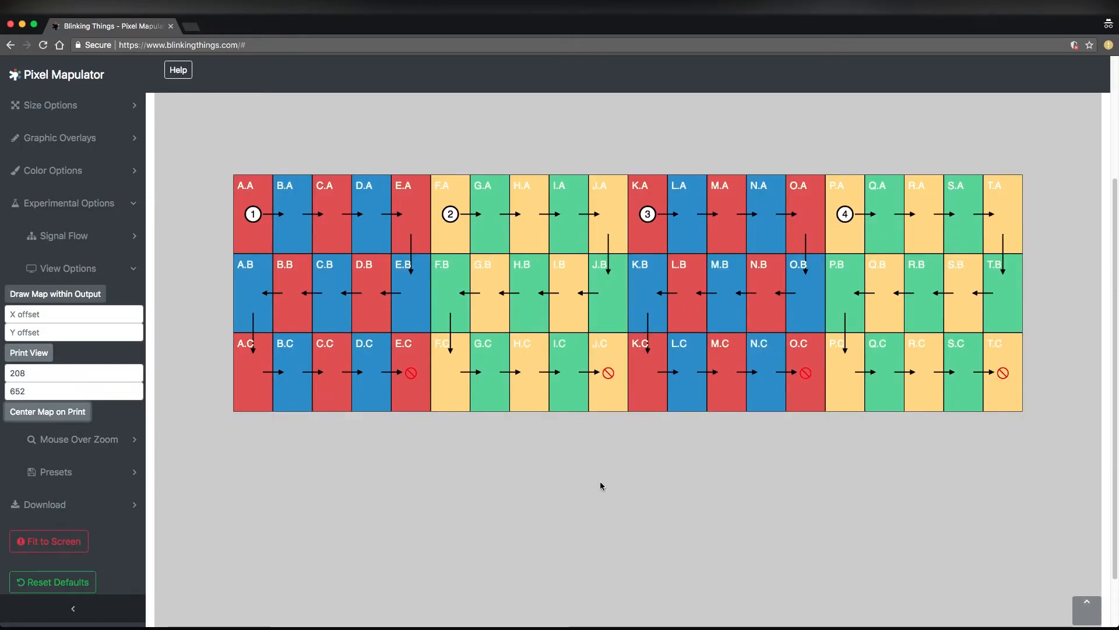
pyautogui.scroll(3, 568, 253)
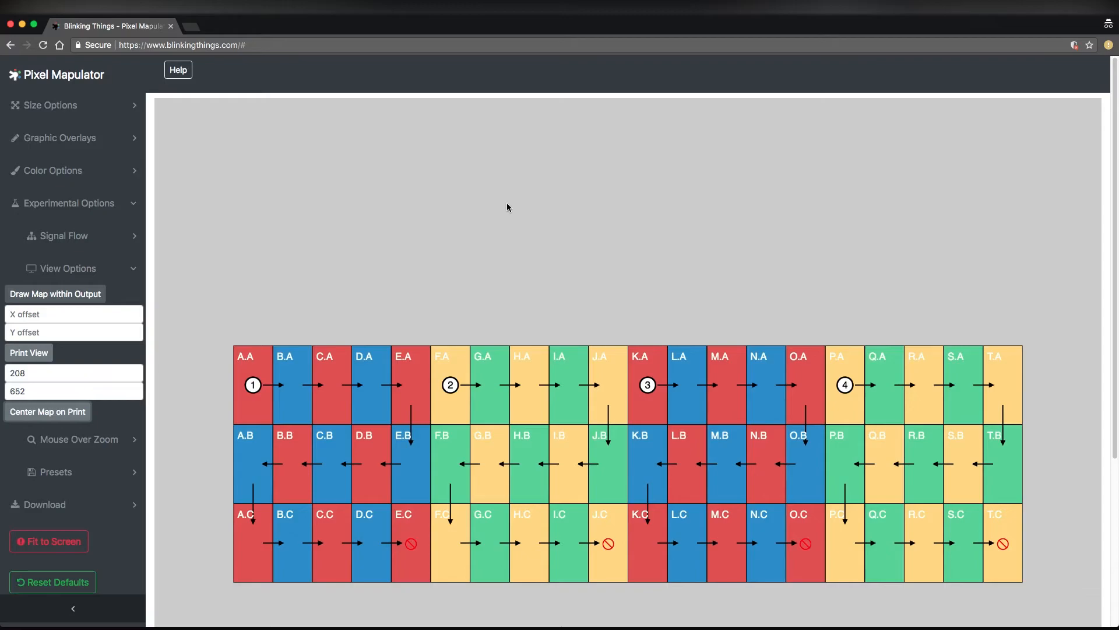
pyautogui.scroll(-5, 503, 209)
pyautogui.scroll(3, 498, 229)
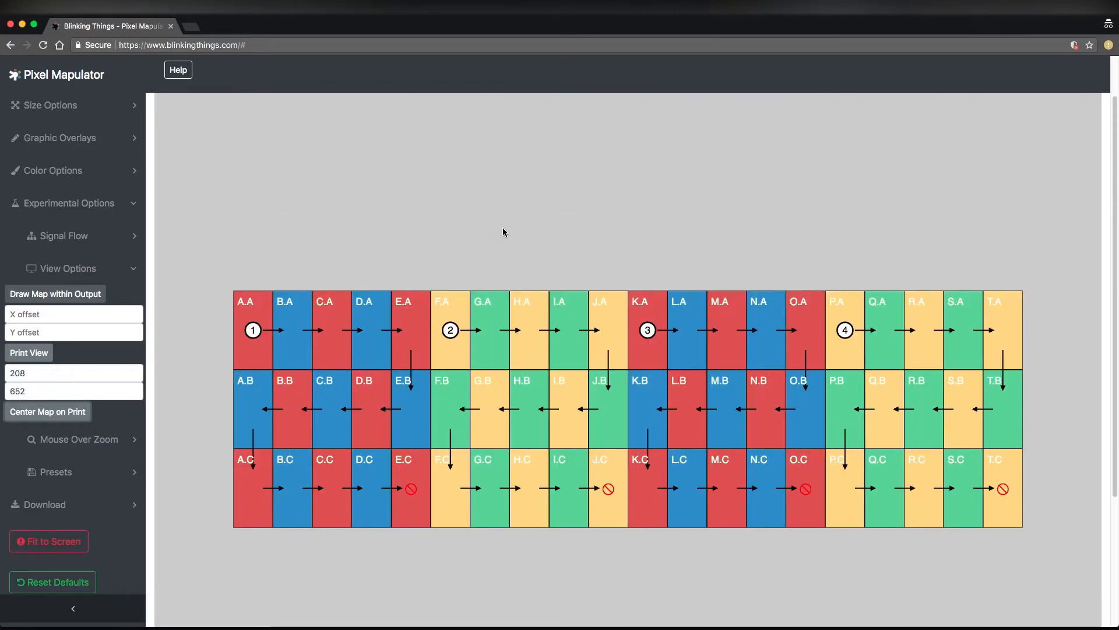
pyautogui.scroll(-1, 693, 300)
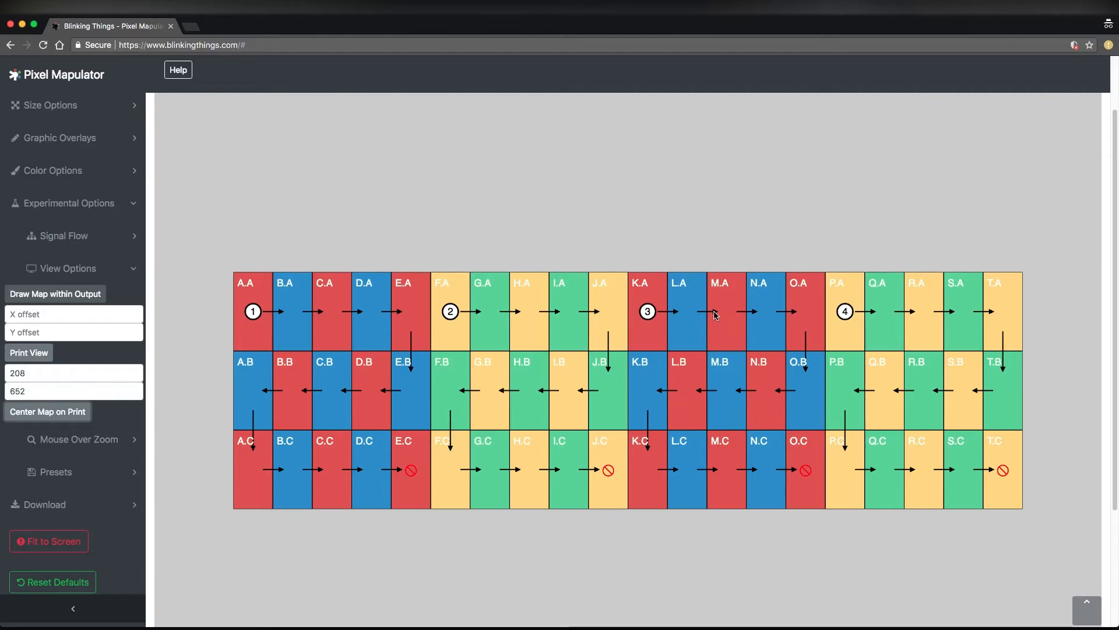
# Clear the X and Y offsets of the print view and turn the print view off
pyautogui.scroll(-4, 715, 309)
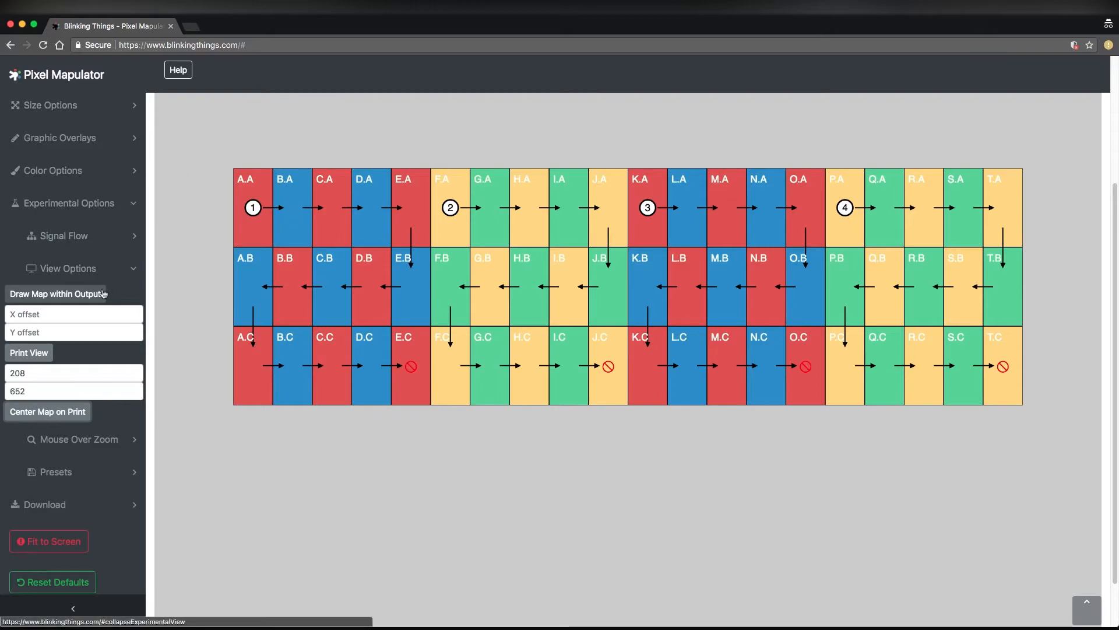
pyautogui.click(99, 269)
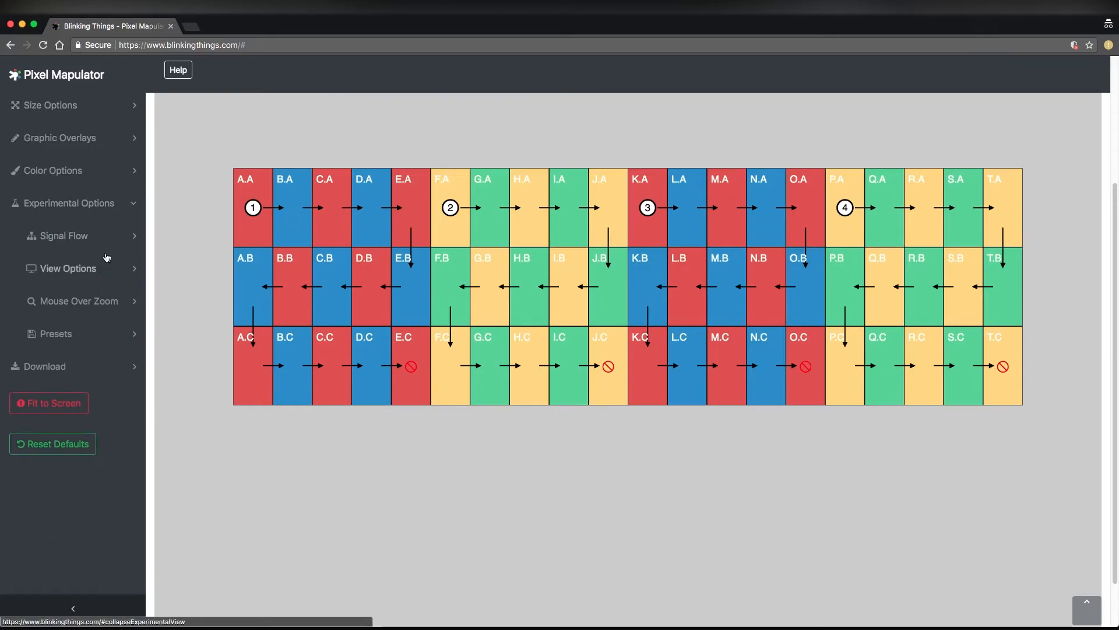
pyautogui.click(97, 301)
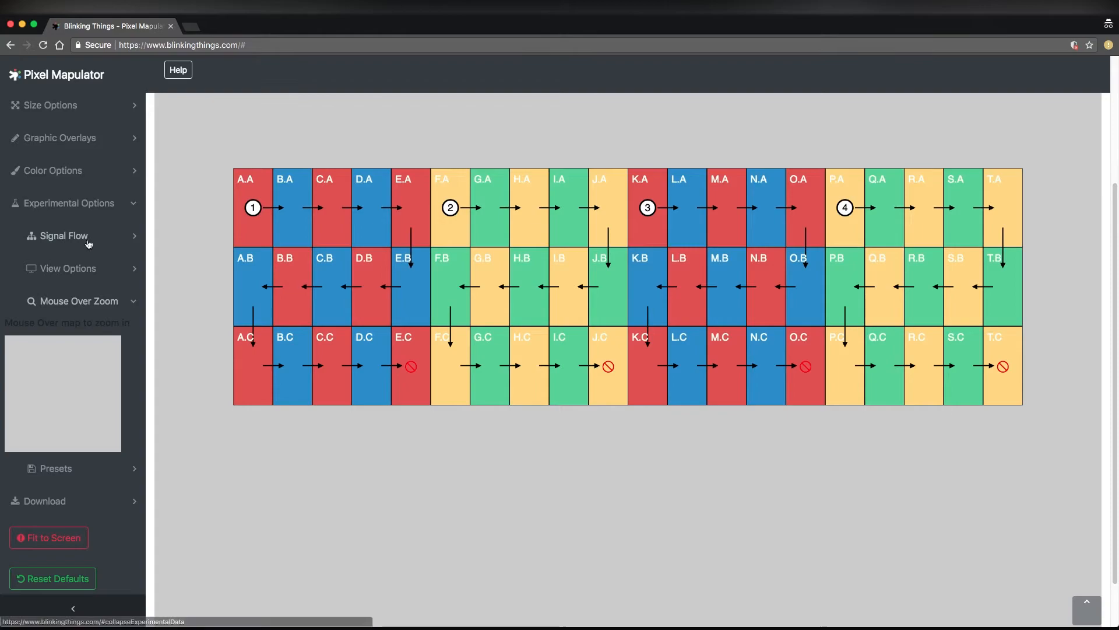
pyautogui.click(80, 283)
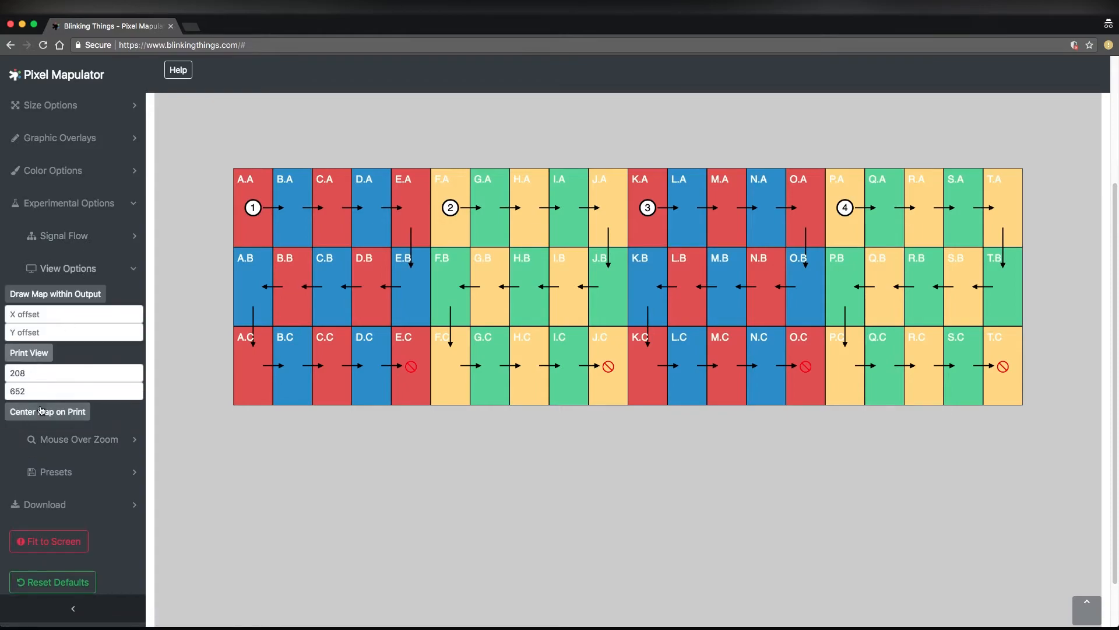
pyautogui.doubleClick(27, 391)
pyautogui.press('BackSpace')
pyautogui.doubleClick(29, 373)
pyautogui.press('BackSpace')
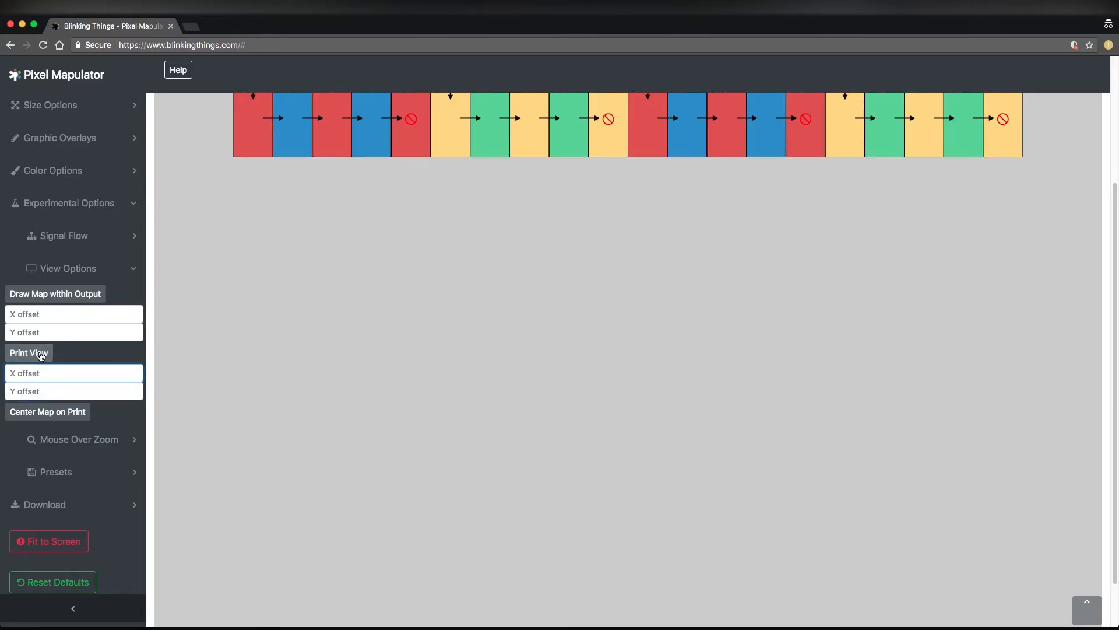
pyautogui.click(39, 354)
# Inspect tiles of the map with the mouse-over zoom and close the zoom preview
pyautogui.click(88, 271)
pyautogui.click(81, 301)
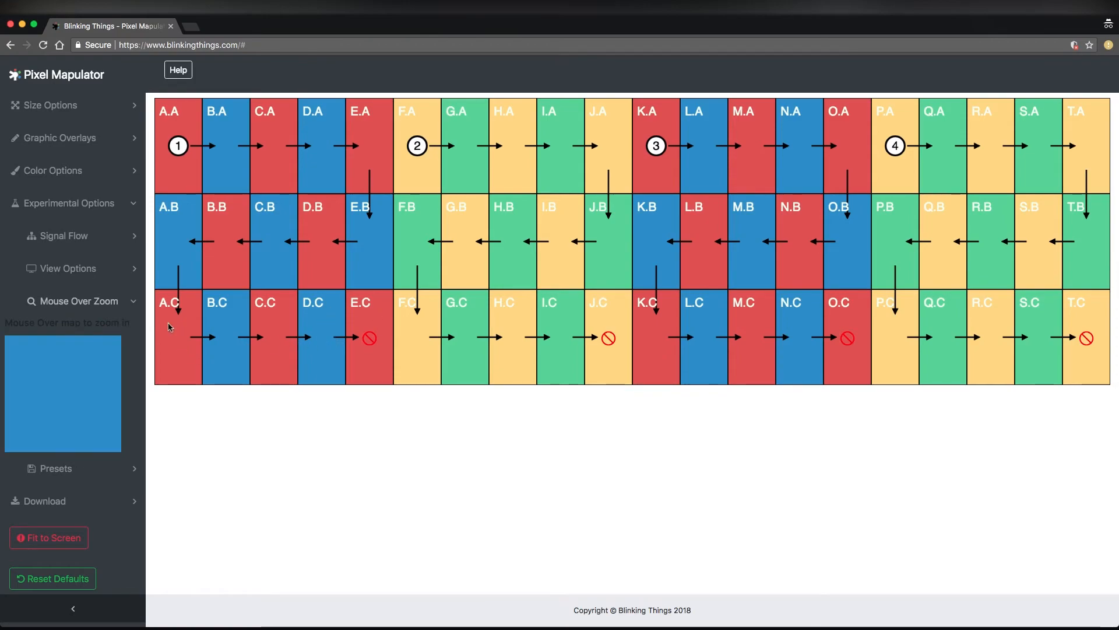
pyautogui.click(79, 300)
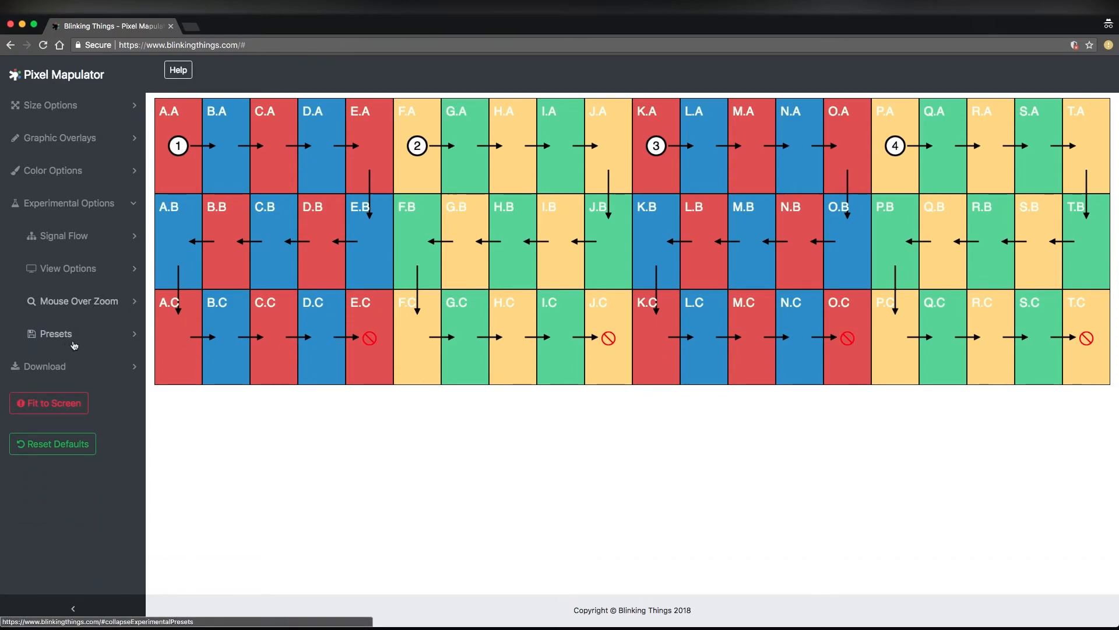
# Apply the B&W preset to the map and switch it to the Color preset
pyautogui.click(72, 344)
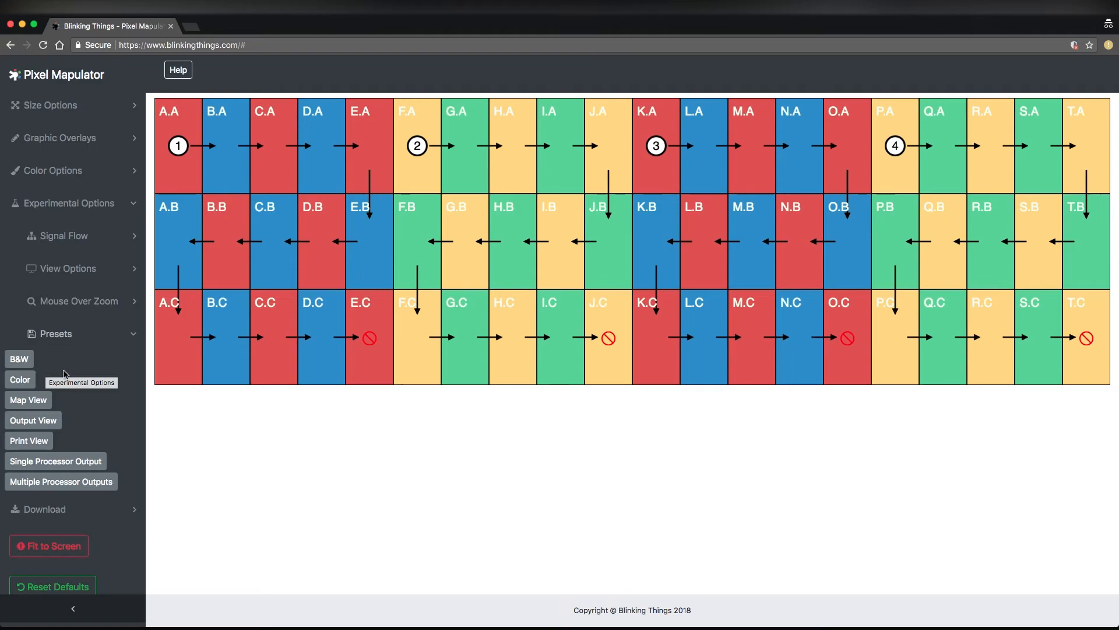
pyautogui.click(28, 363)
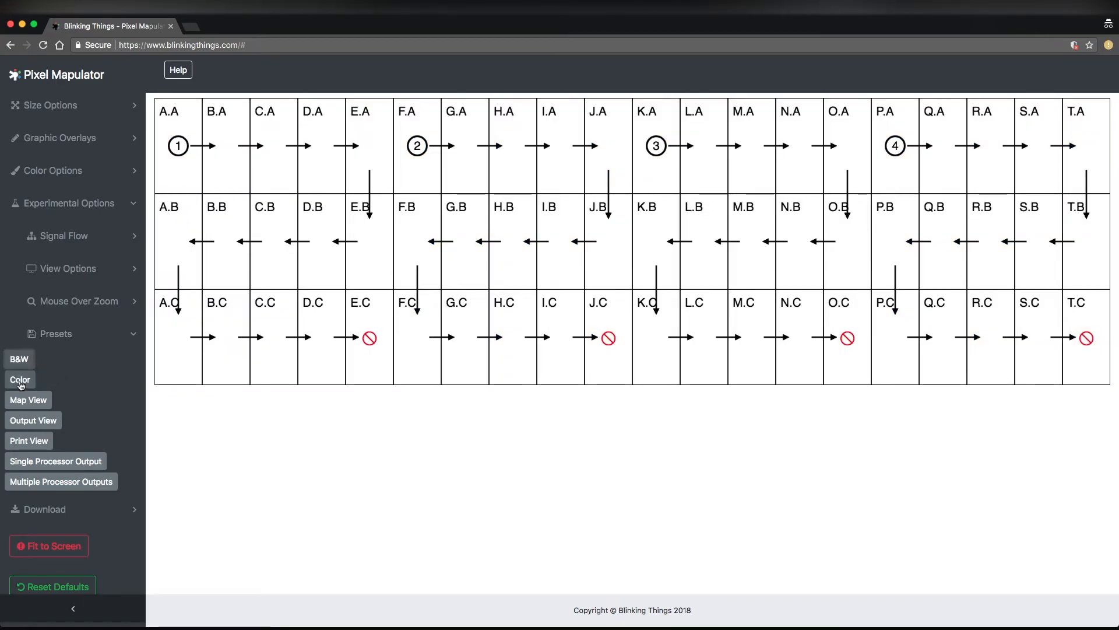
pyautogui.click(21, 383)
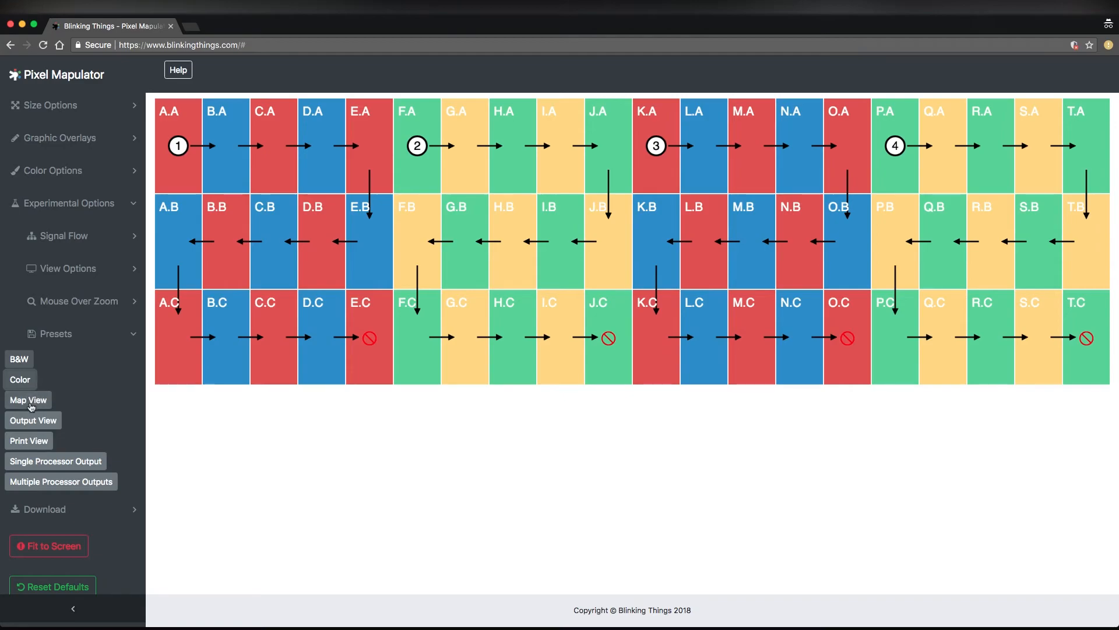
# Compare the Single and Multiple Processor Output presets, finishing with Color and Multiple Processor Outputs, and close the experimental options
pyautogui.click(71, 466)
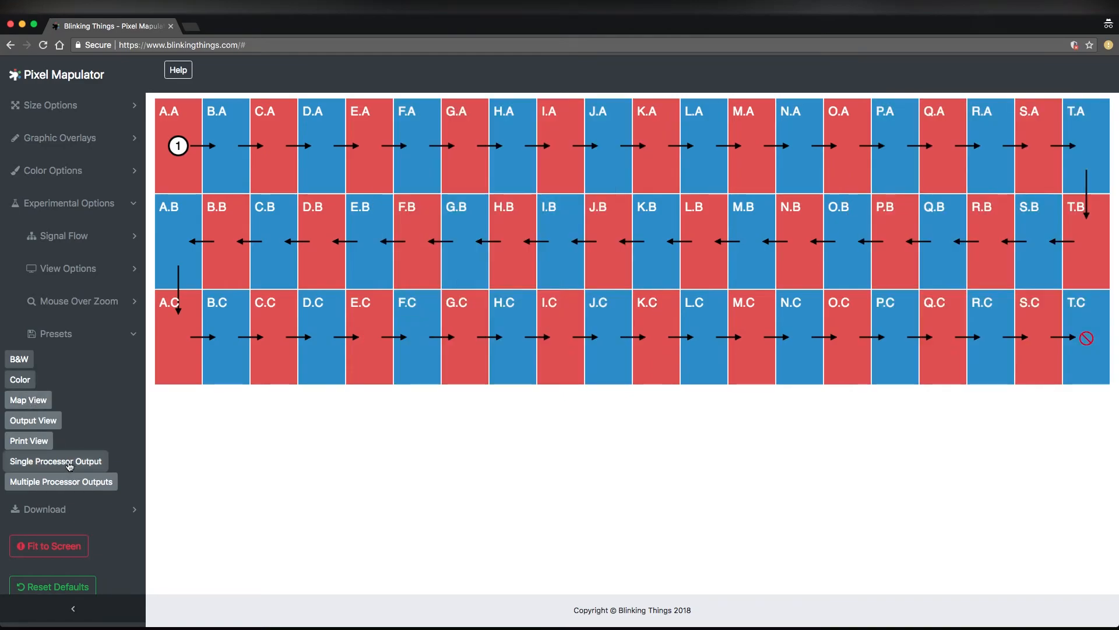
pyautogui.click(73, 480)
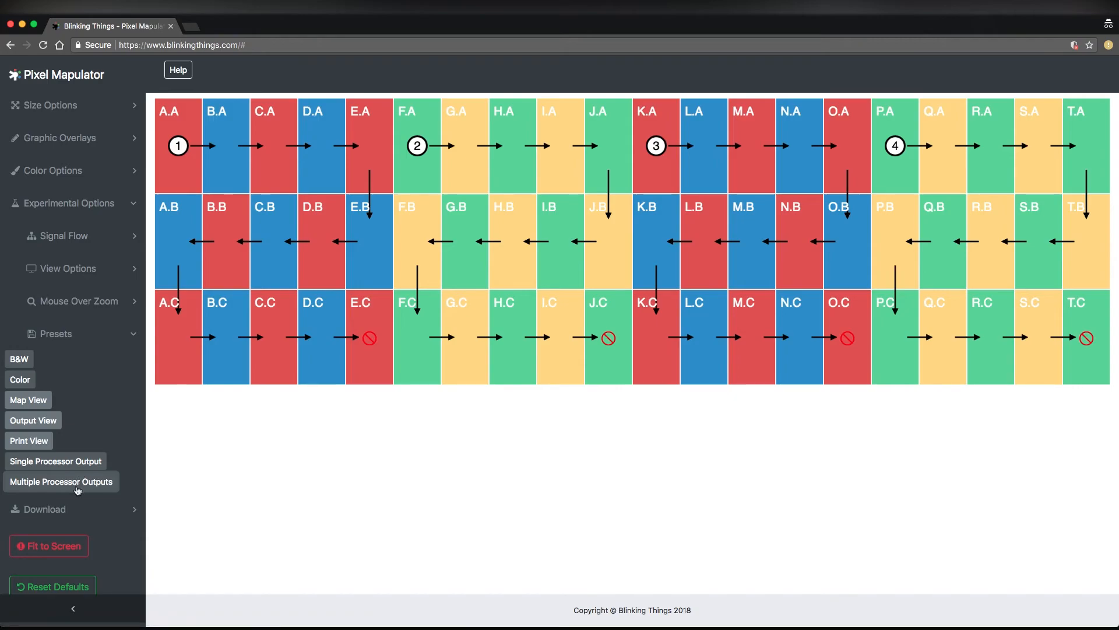
pyautogui.click(86, 461)
pyautogui.click(22, 361)
pyautogui.click(27, 381)
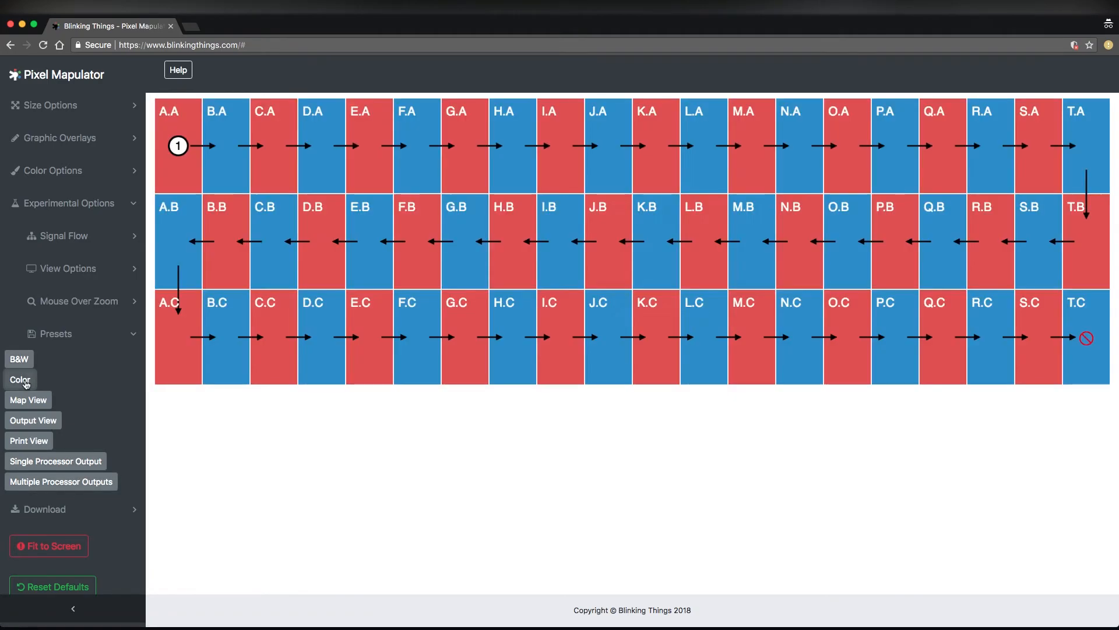
pyautogui.click(114, 483)
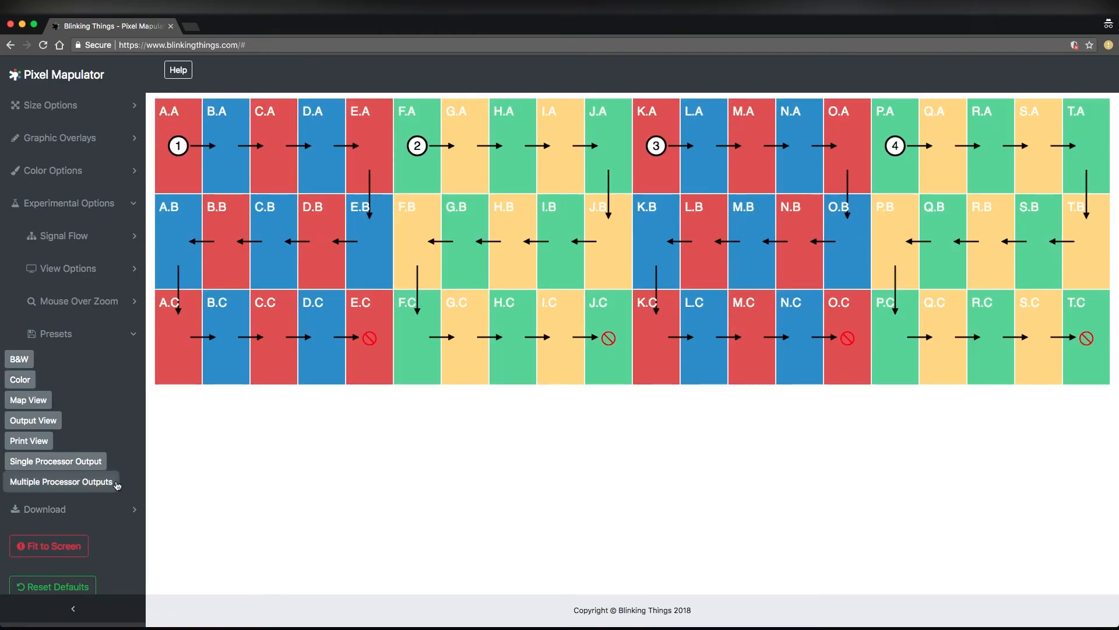
pyautogui.click(107, 344)
pyautogui.click(109, 204)
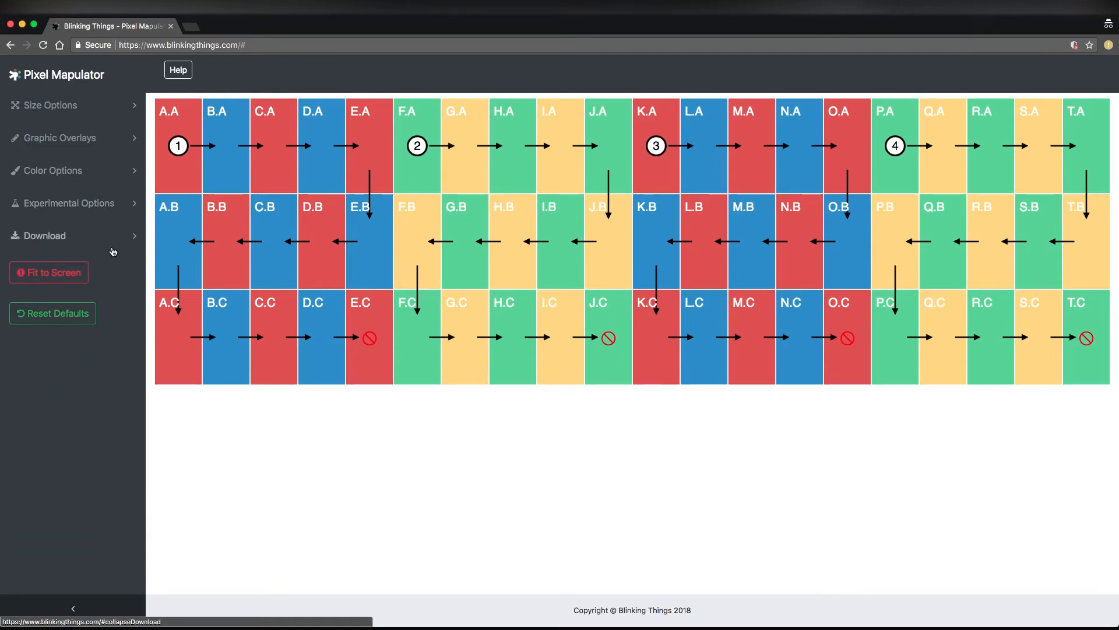
# Name the image file "LED WALL for a big project" and download the pixel map as a PNG
pyautogui.click(104, 235)
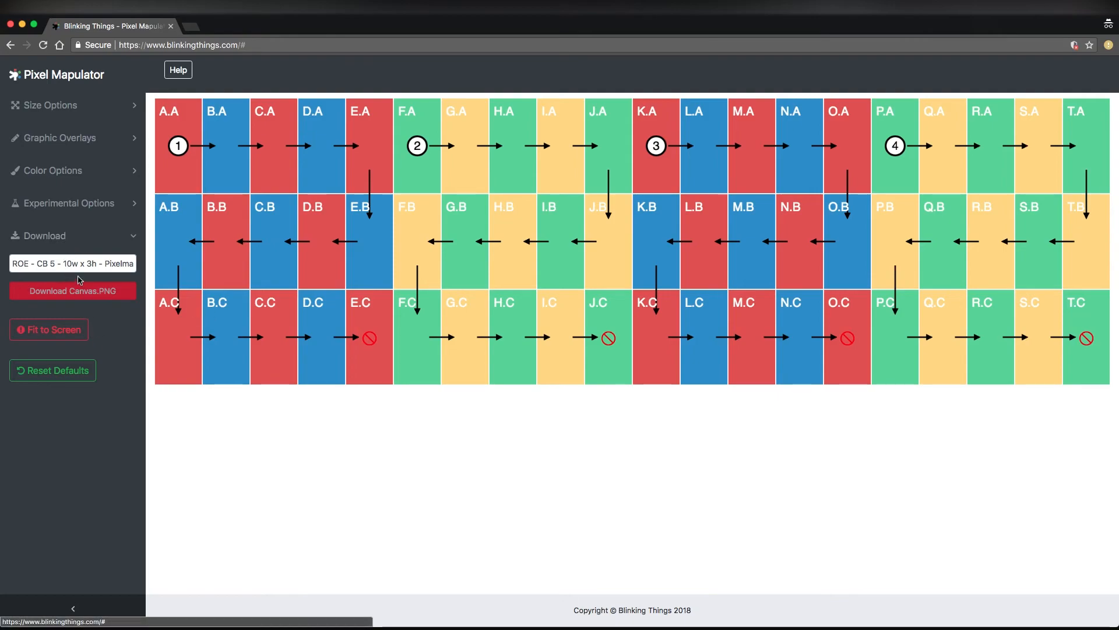
pyautogui.tripleClick(56, 263)
pyautogui.click(81, 268)
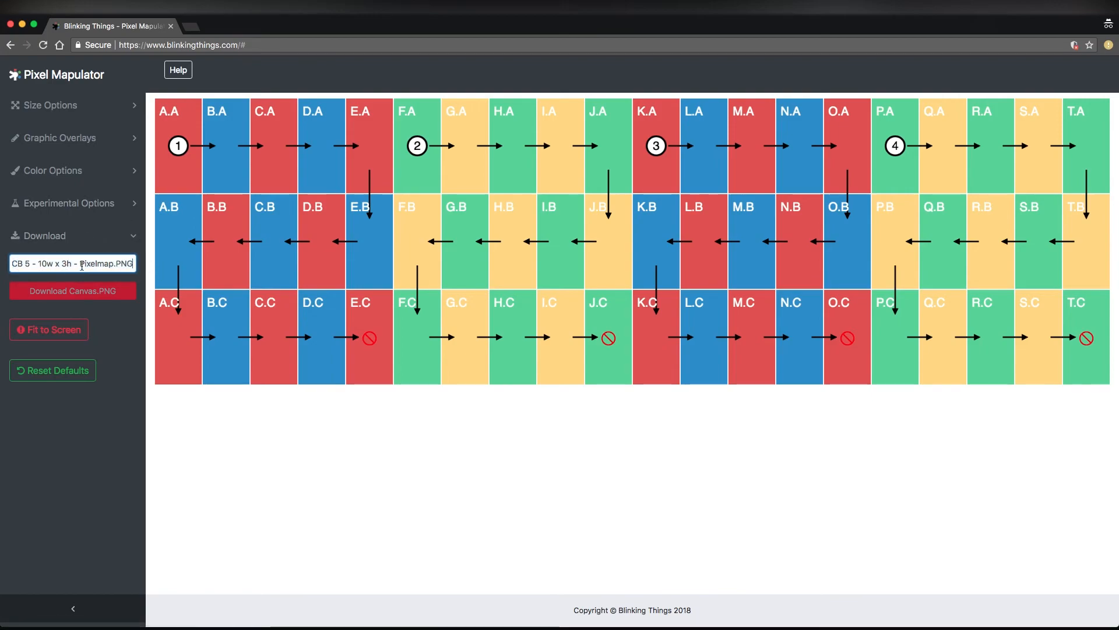
pyautogui.tripleClick(25, 260)
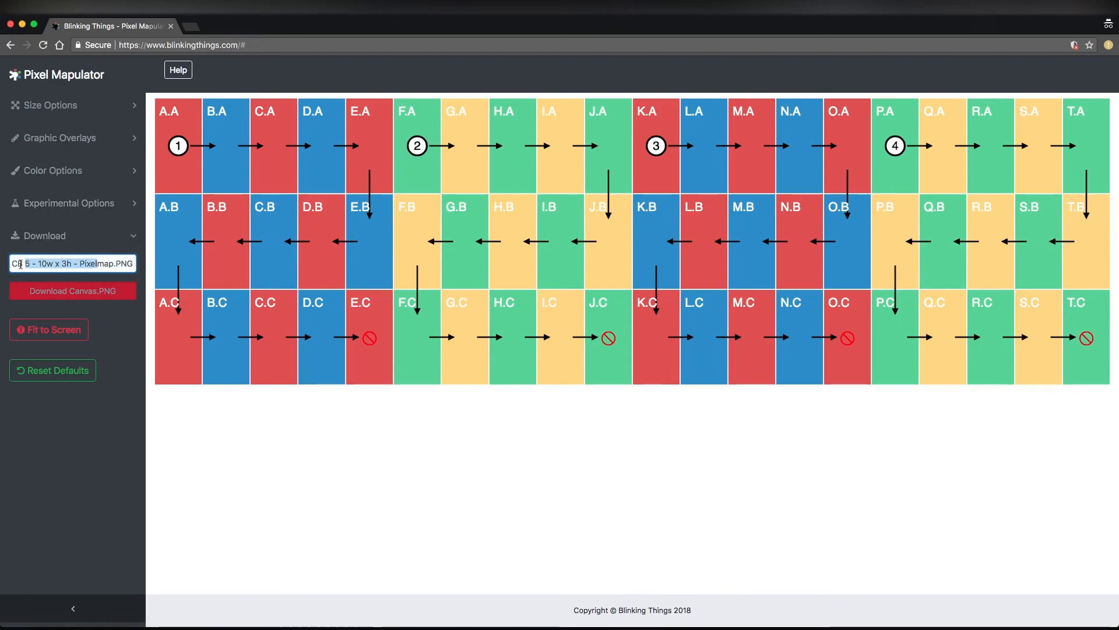
pyautogui.tripleClick(112, 266)
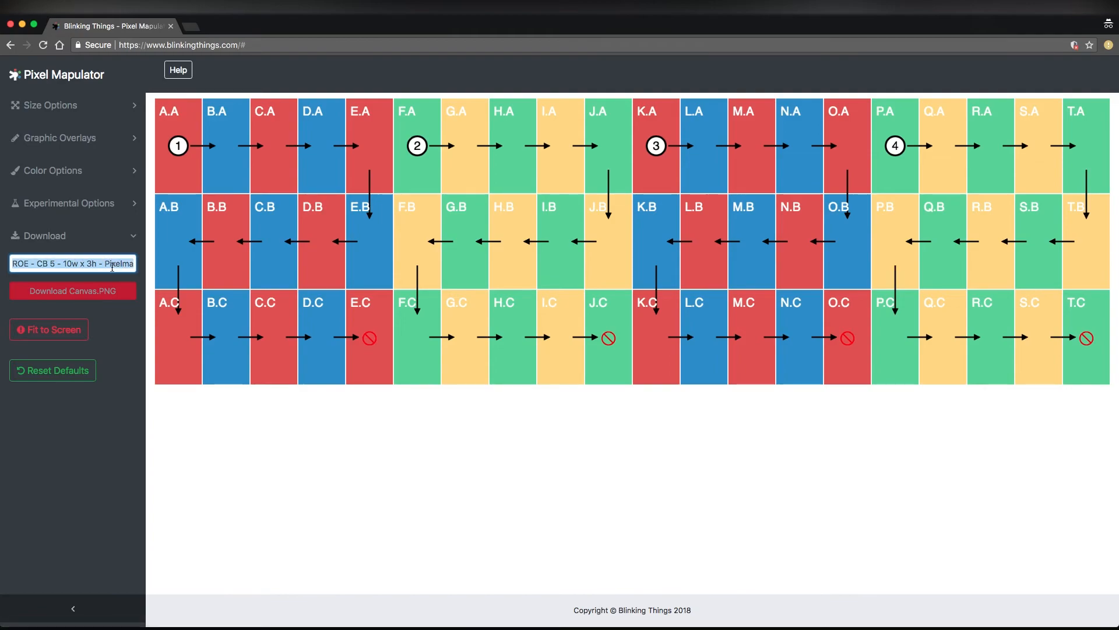
pyautogui.write('LED WALL for a bigh project')
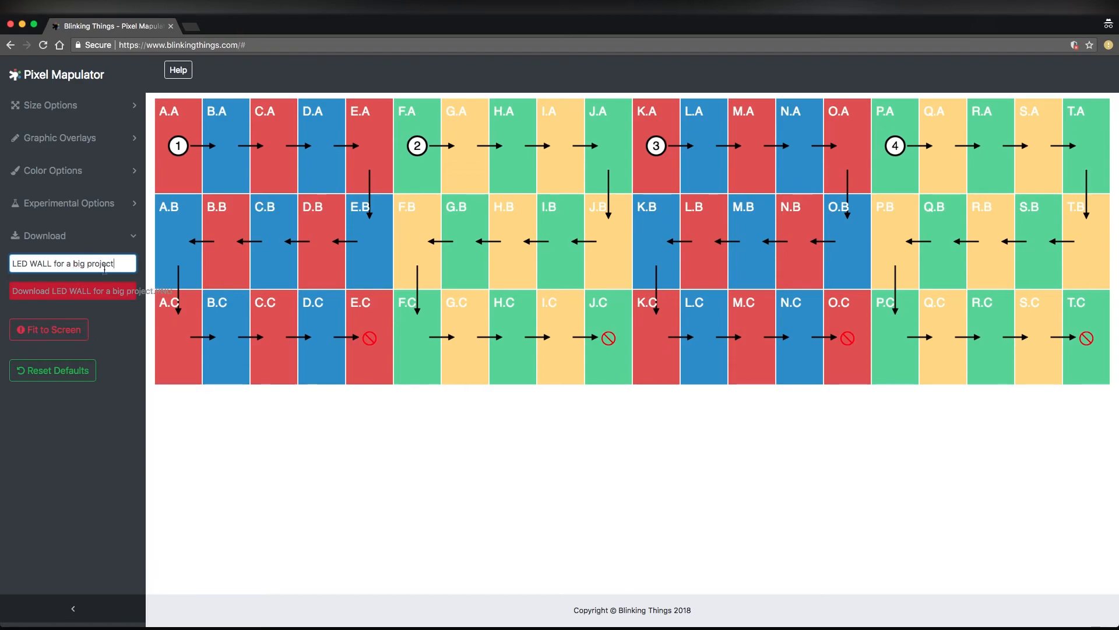
pyautogui.click(49, 292)
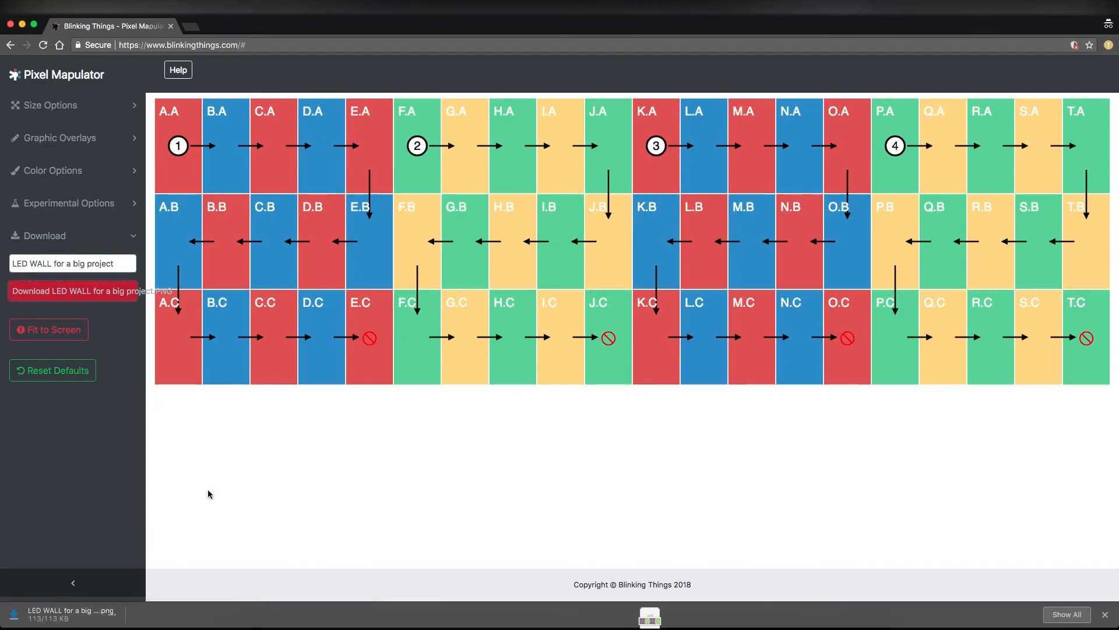
pyautogui.click(110, 235)
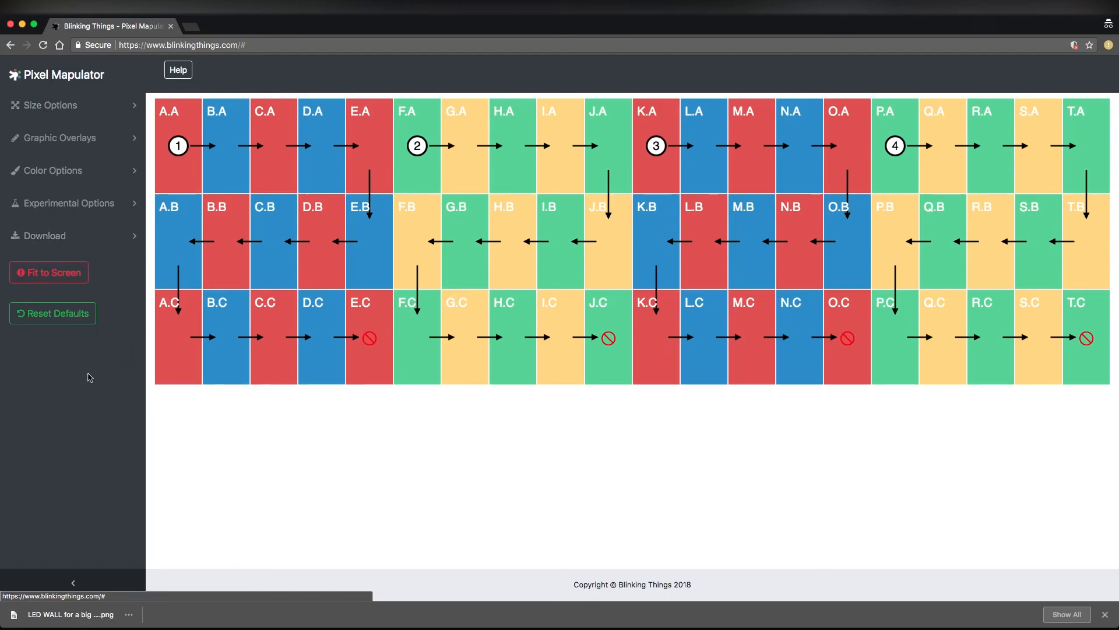
# Toggle the map between actual size and fit to screen, and reset all options to their defaults
pyautogui.click(59, 281)
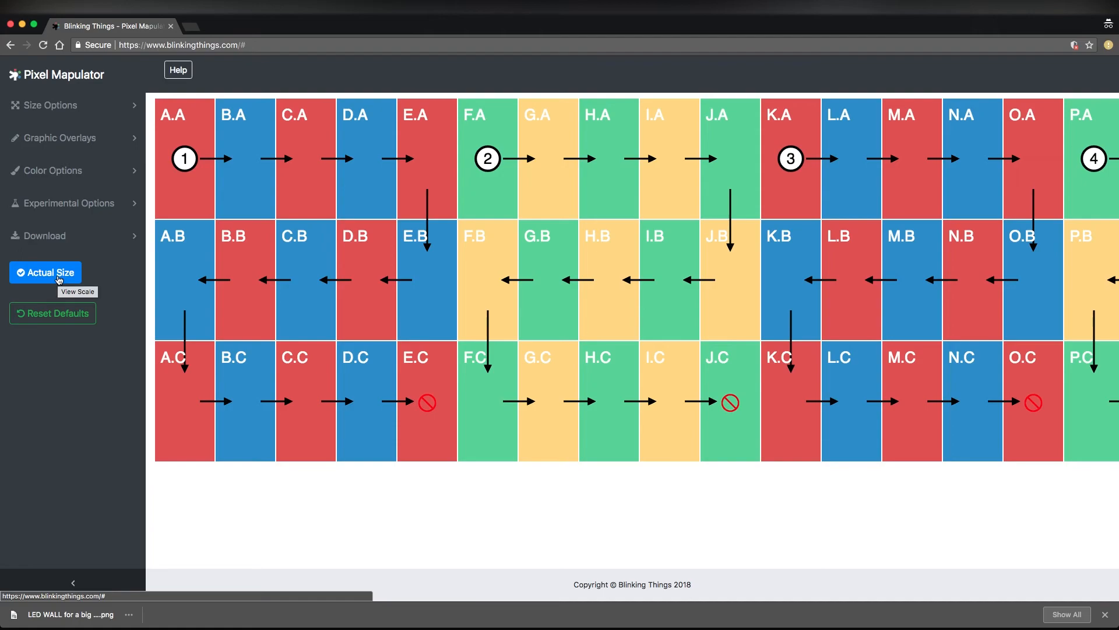
pyautogui.click(59, 275)
pyautogui.click(59, 275)
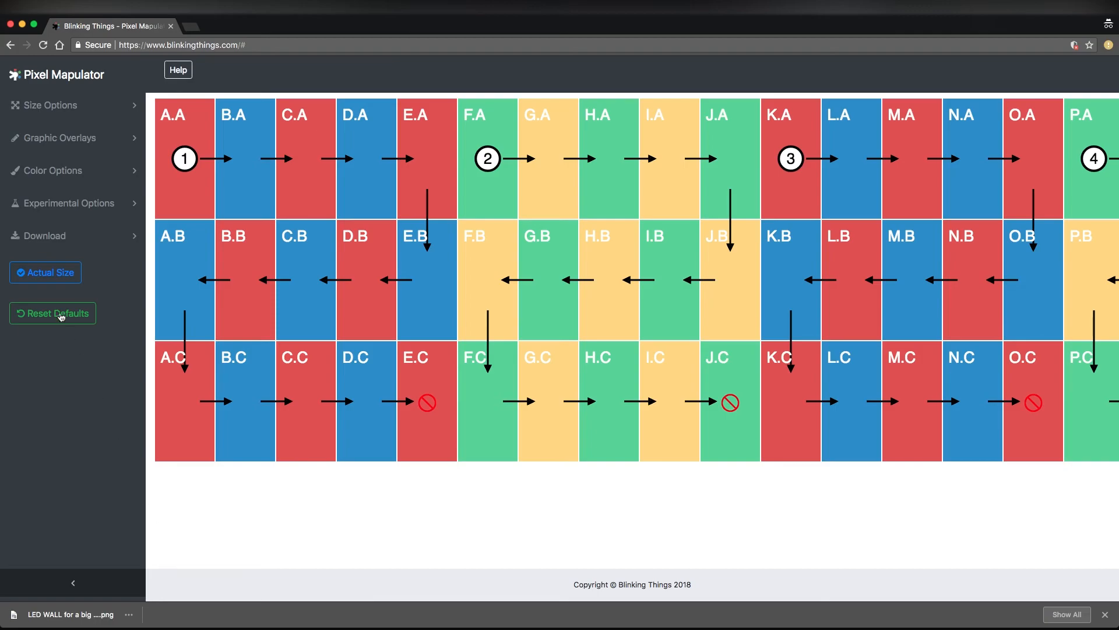
pyautogui.click(59, 272)
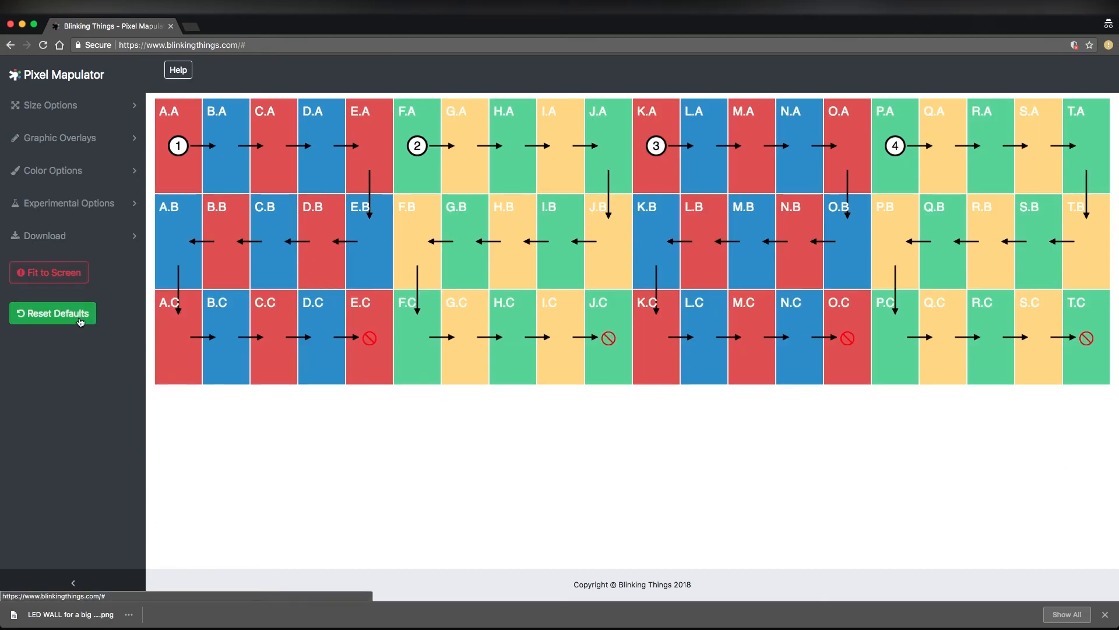
pyautogui.click(81, 322)
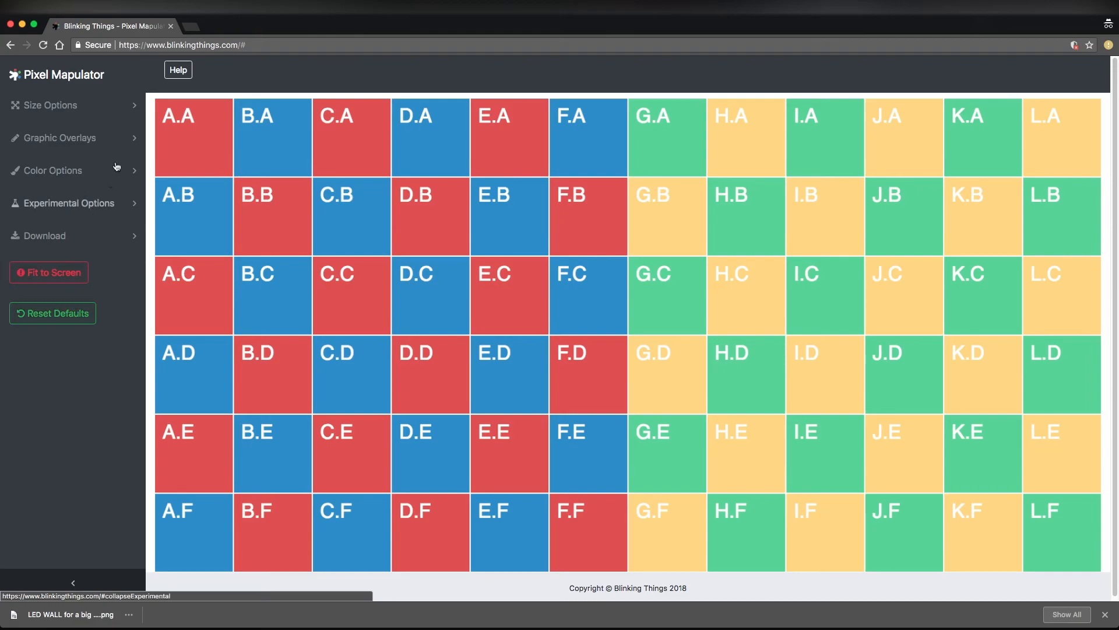
# Open the help page, look through its usage instructions, about and donation sections, and return to the map
pyautogui.click(186, 72)
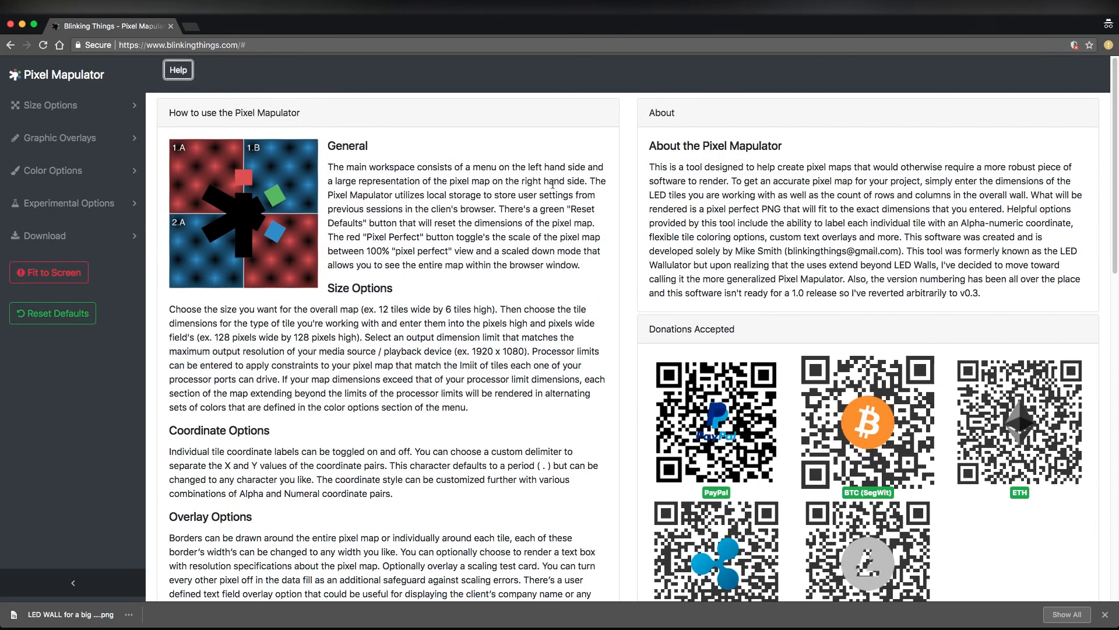
pyautogui.moveTo(1116, 77); pyautogui.dragTo(1117, 91)
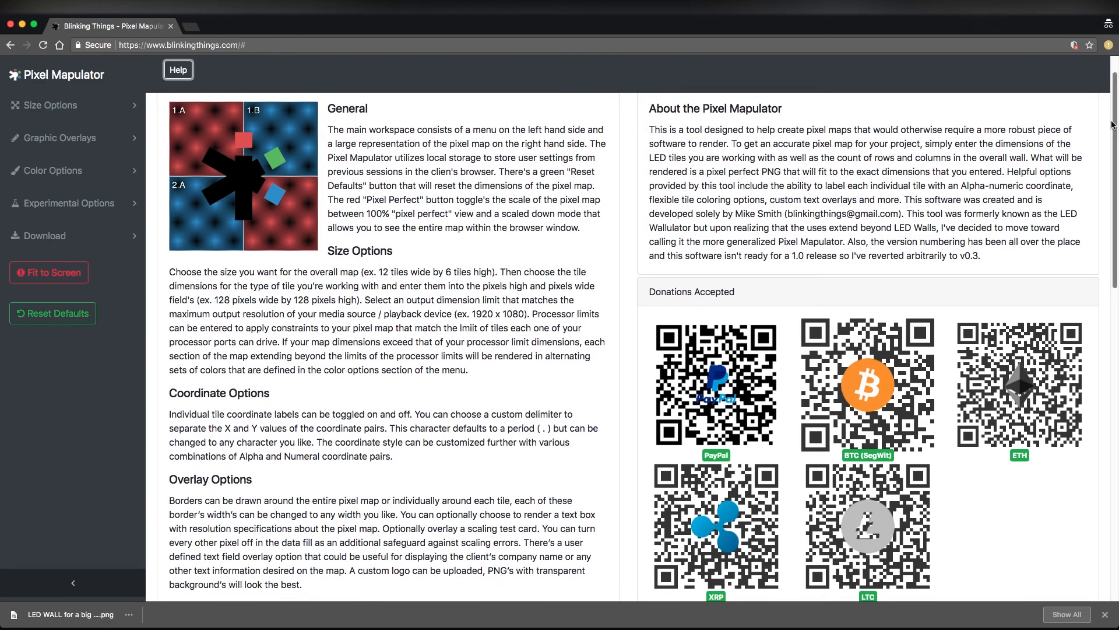
pyautogui.scroll(-2, 1115, 131)
pyautogui.moveTo(1115, 131)
pyautogui.mouseDown()
pyautogui.moveTo(1113, 319)
pyautogui.moveTo(1113, 145)
pyautogui.mouseUp()
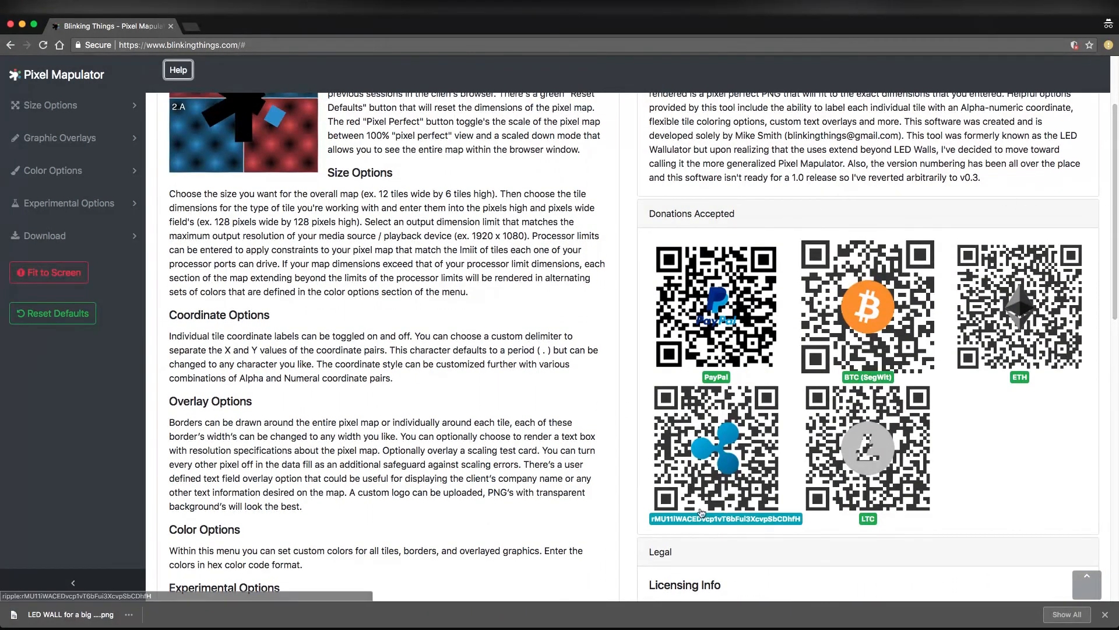
pyautogui.moveTo(1116, 189); pyautogui.dragTo(1111, 137)
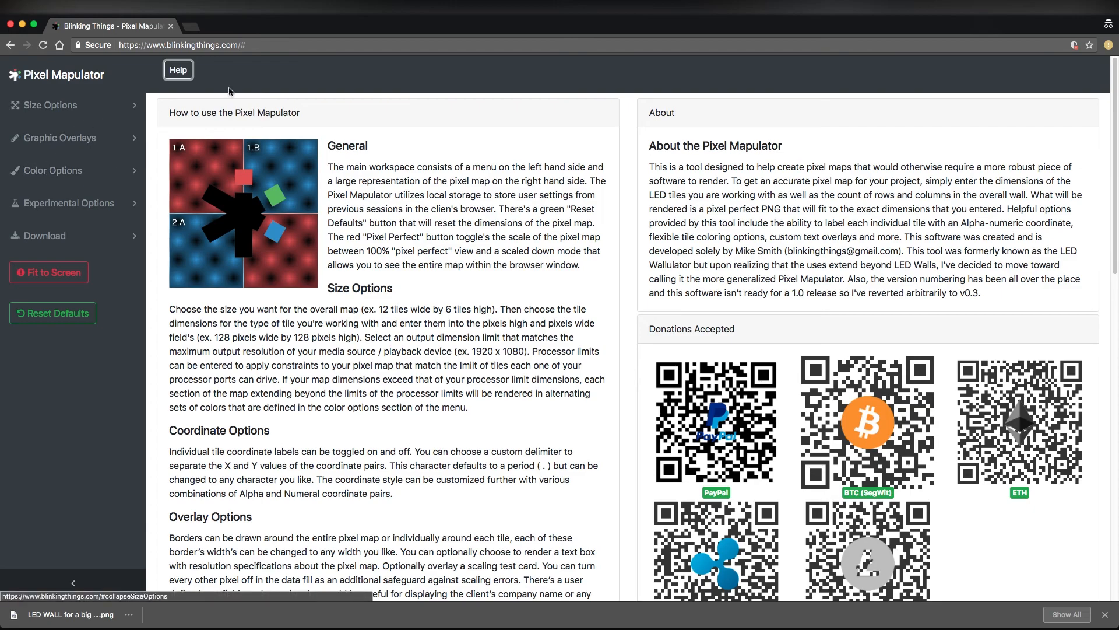
pyautogui.click(178, 70)
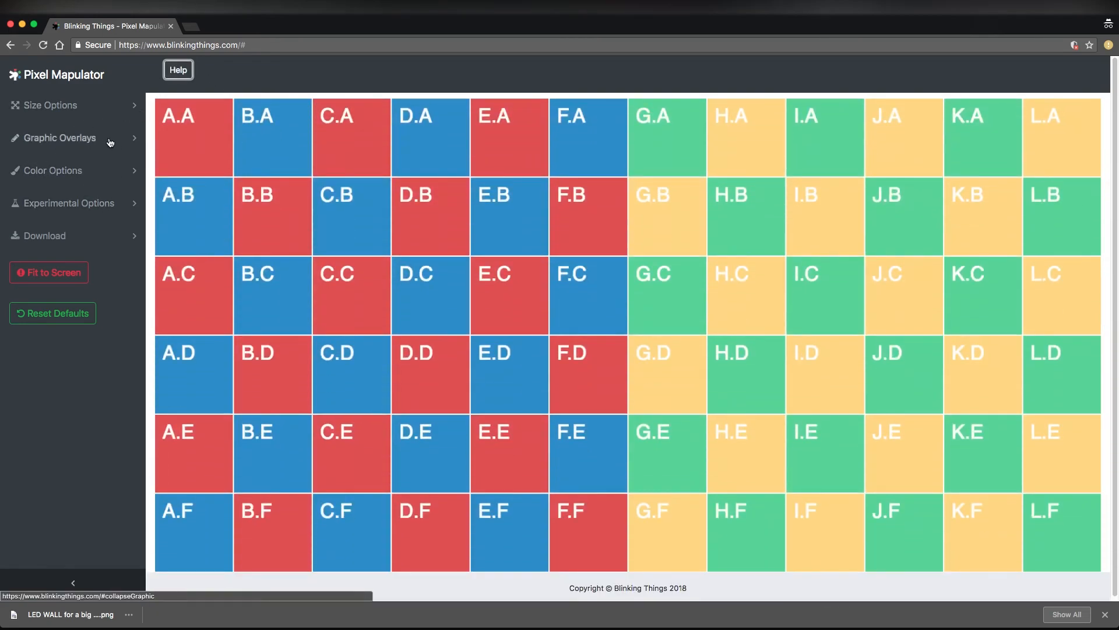